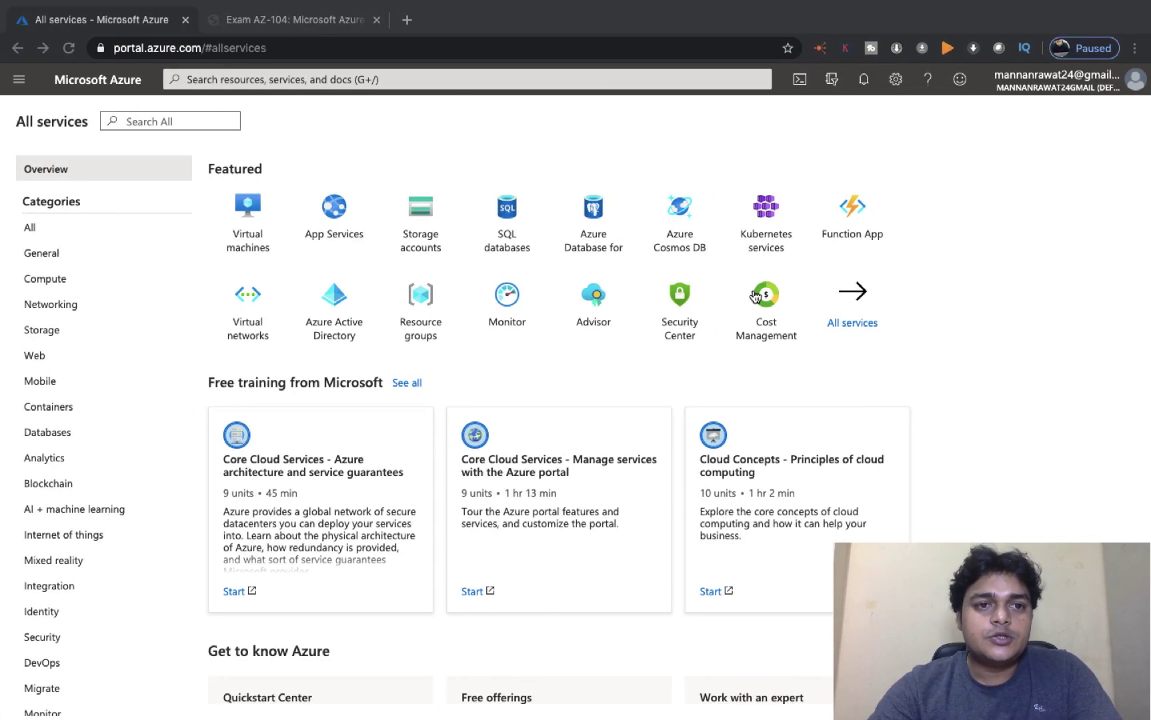
# Step: Switch to the Chrome tab with the Exam AZ-104 Skills Measured PDF
pyautogui.click(294, 23)
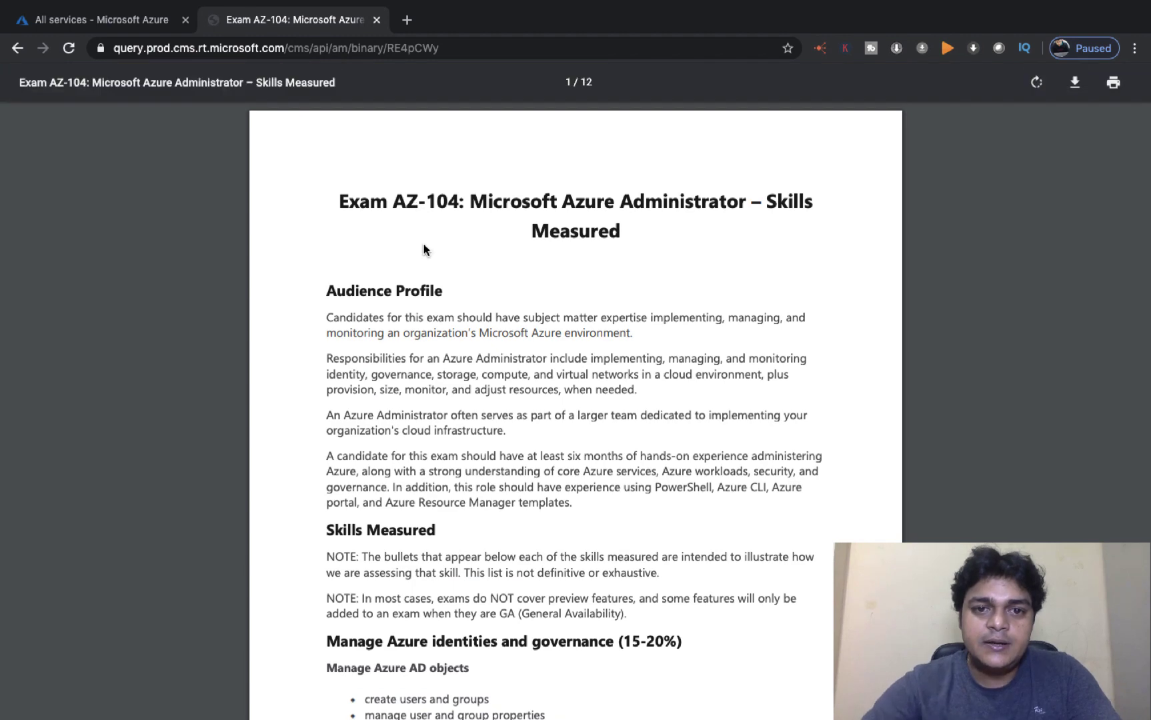
# Step: Scroll the AZ-104 PDF to the Configure Azure files and Azure blob storage objectives
pyautogui.scroll(-15, 424, 250)
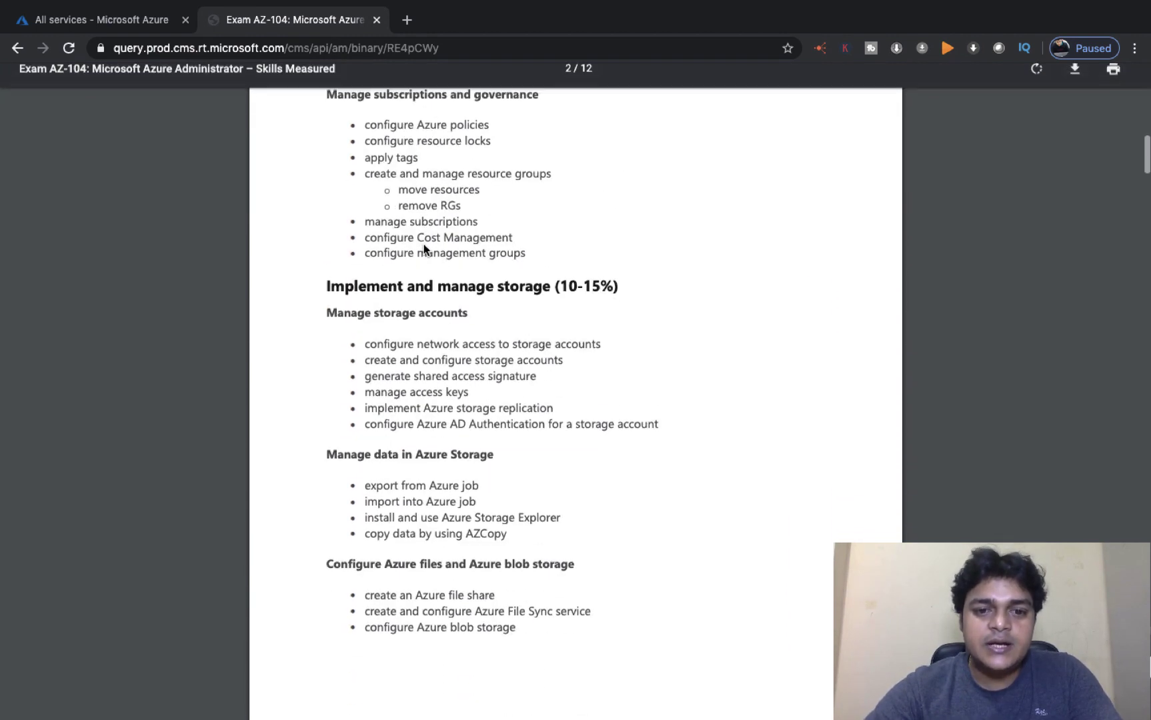
pyautogui.scroll(-5, 424, 250)
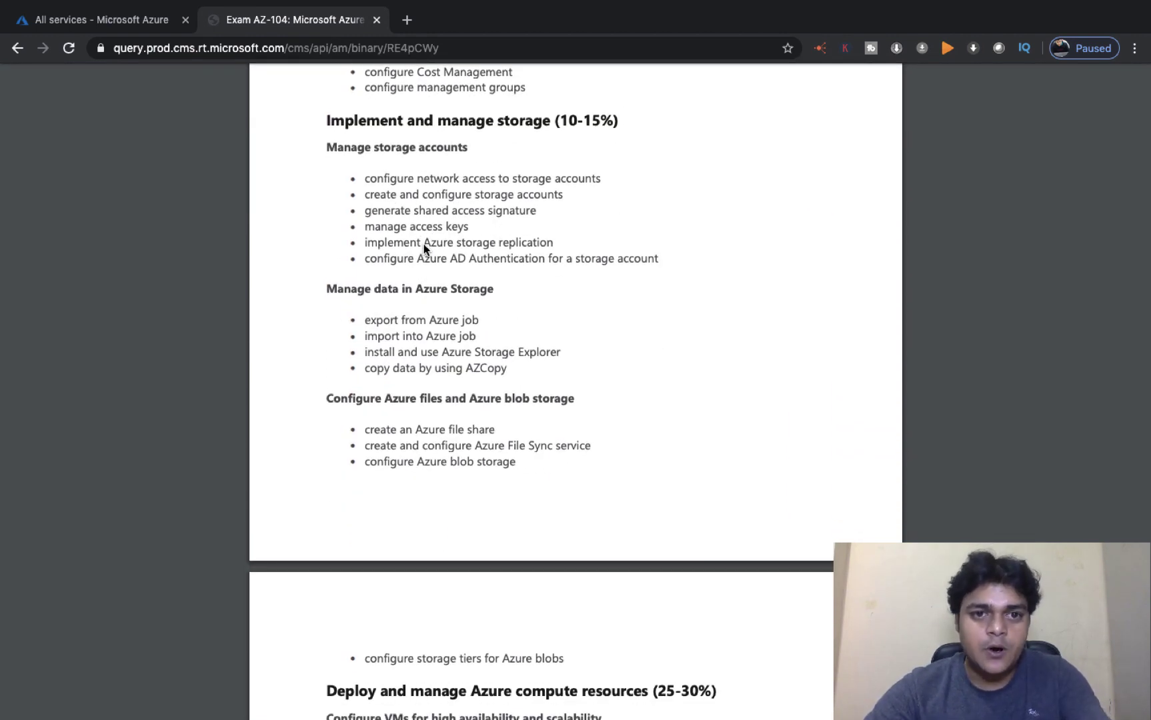
pyautogui.scroll(-5, 398, 325)
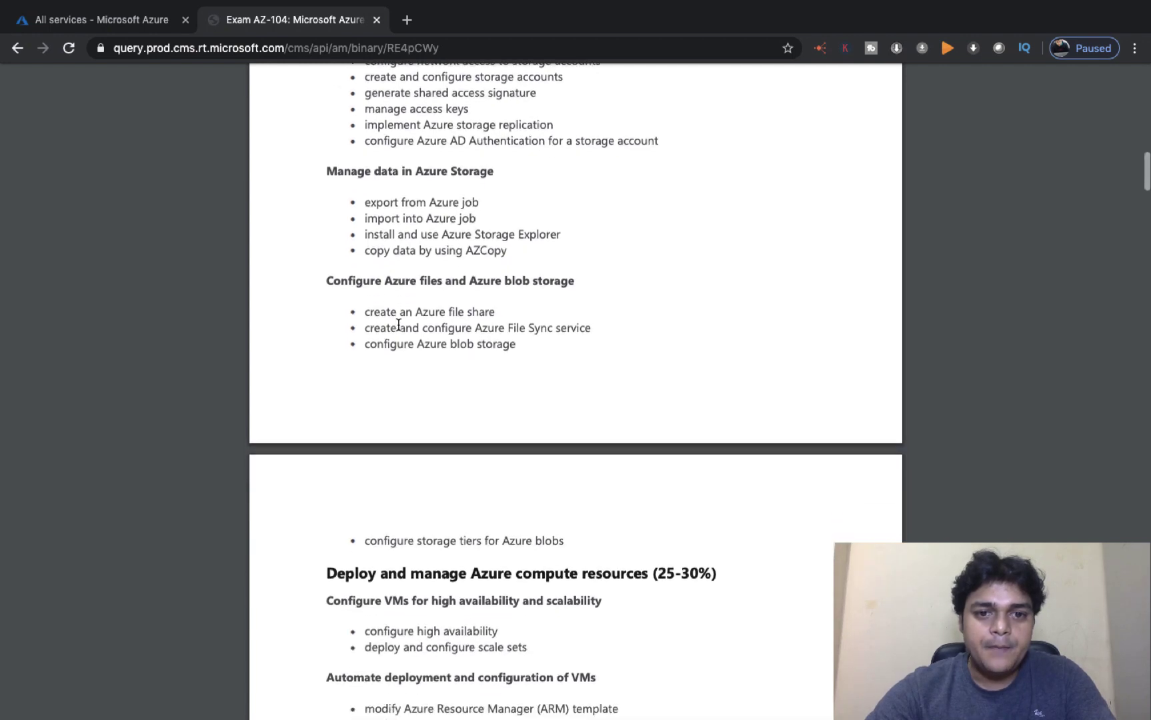
pyautogui.scroll(-2, 398, 324)
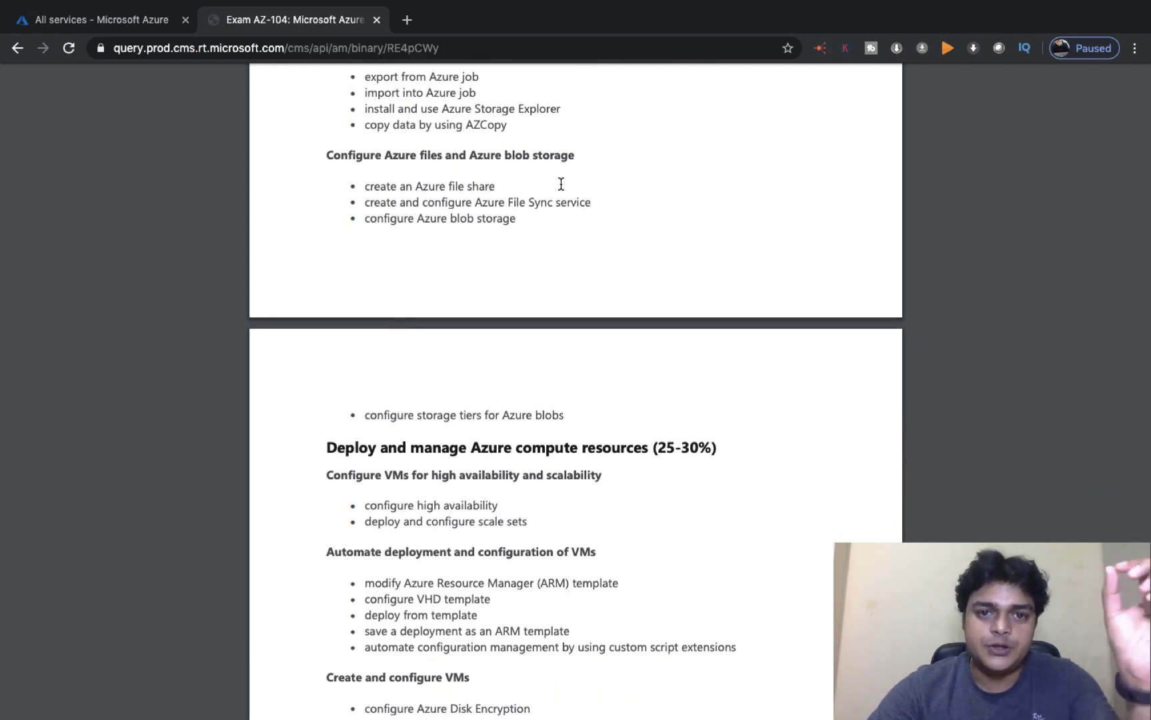
pyautogui.scroll(-2, 554, 222)
pyautogui.scroll(1, 554, 222)
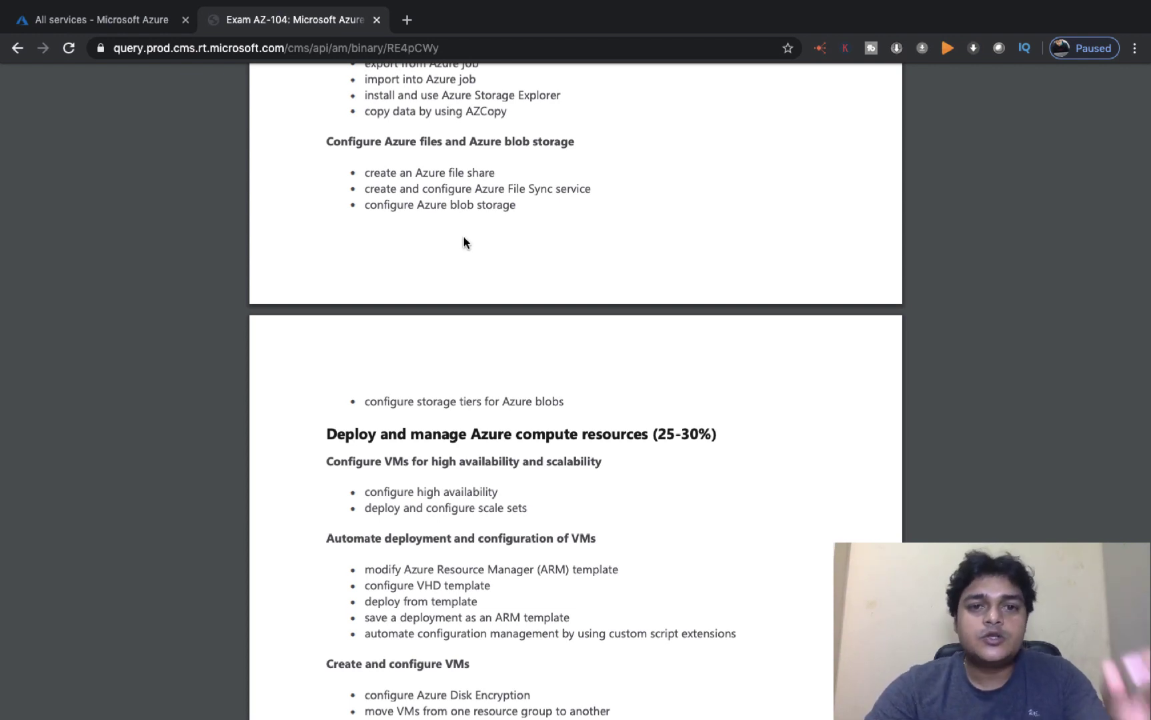
pyautogui.scroll(2, 464, 241)
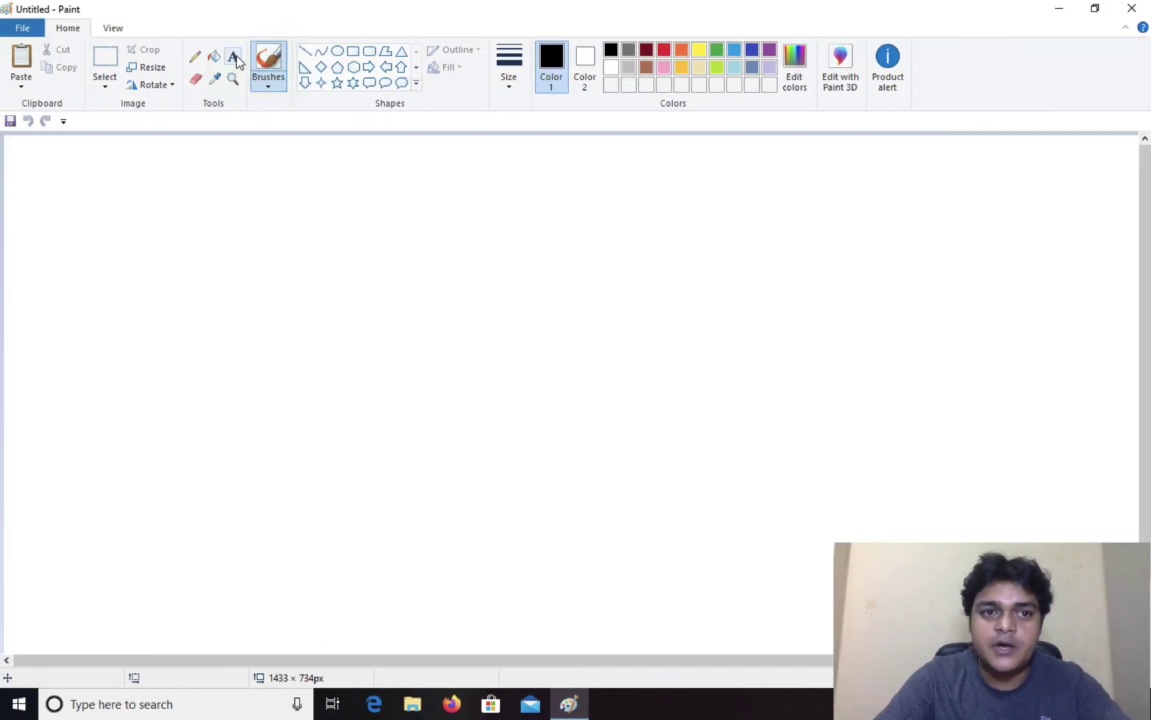
# Step: Write the red title 'Azure File share services' on one line near the canvas top
pyautogui.click(233, 56)
pyautogui.moveTo(319, 172); pyautogui.dragTo(612, 188)
pyautogui.write('Azure F')
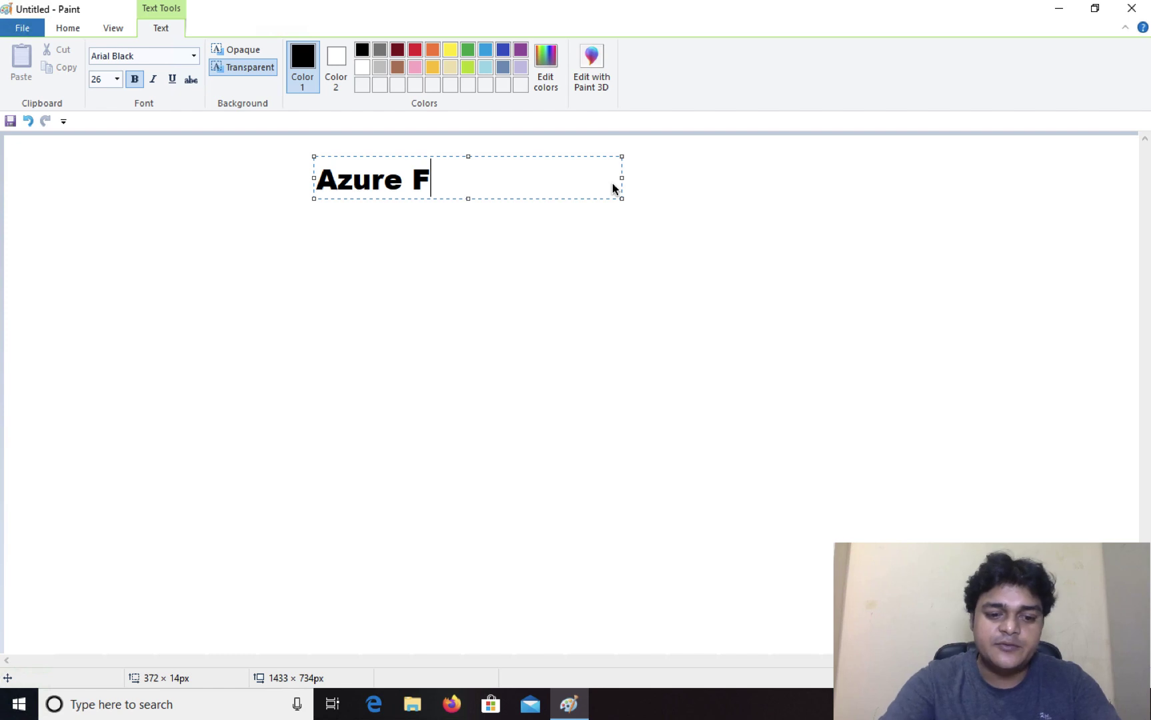
pyautogui.write('iles')
pyautogui.press('BackSpace')
pyautogui.write('sh')
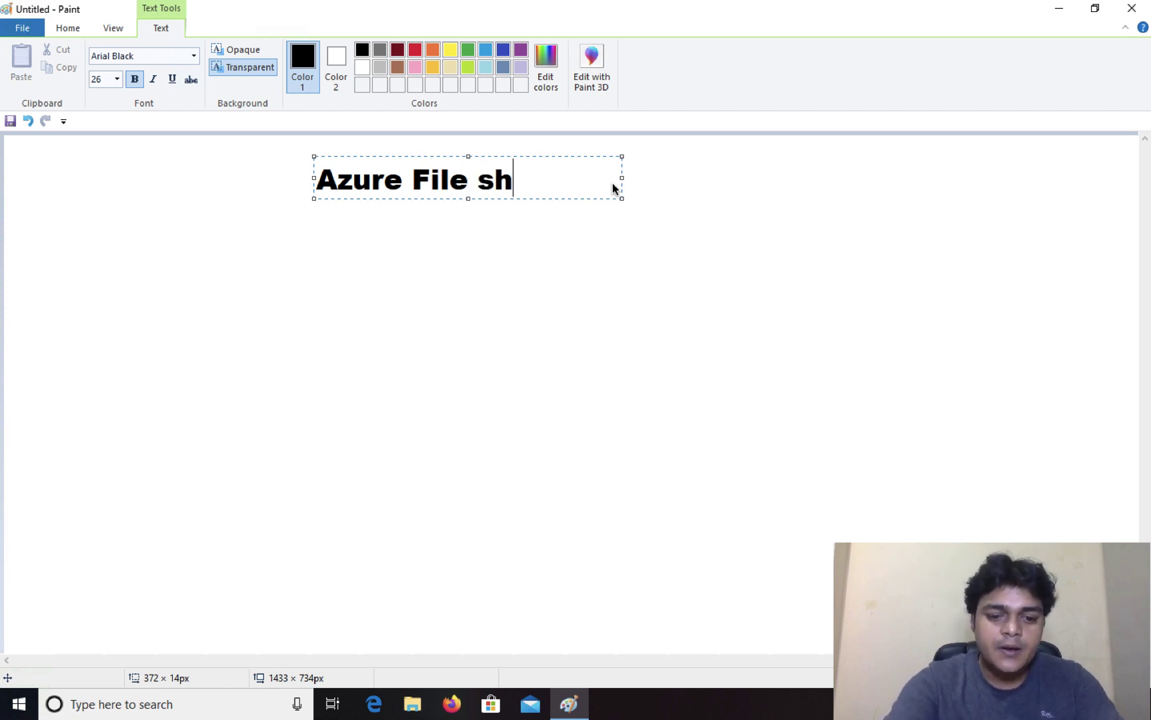
pyautogui.write('are services')
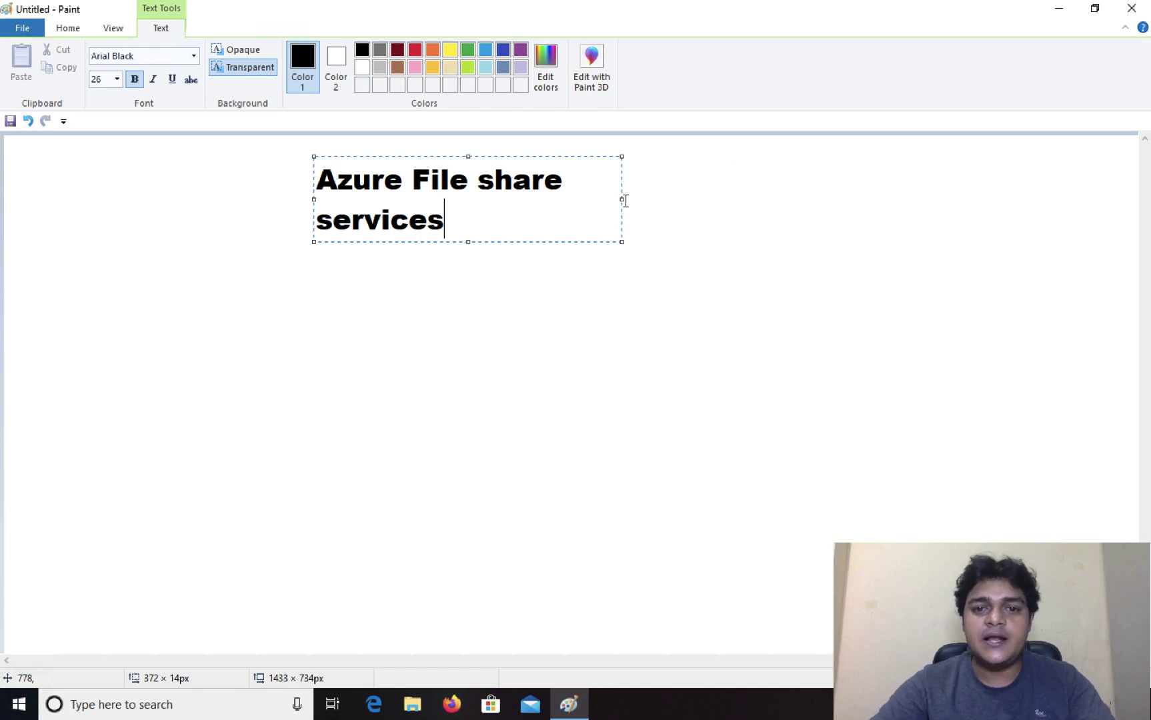
pyautogui.moveTo(624, 199); pyautogui.dragTo(874, 181)
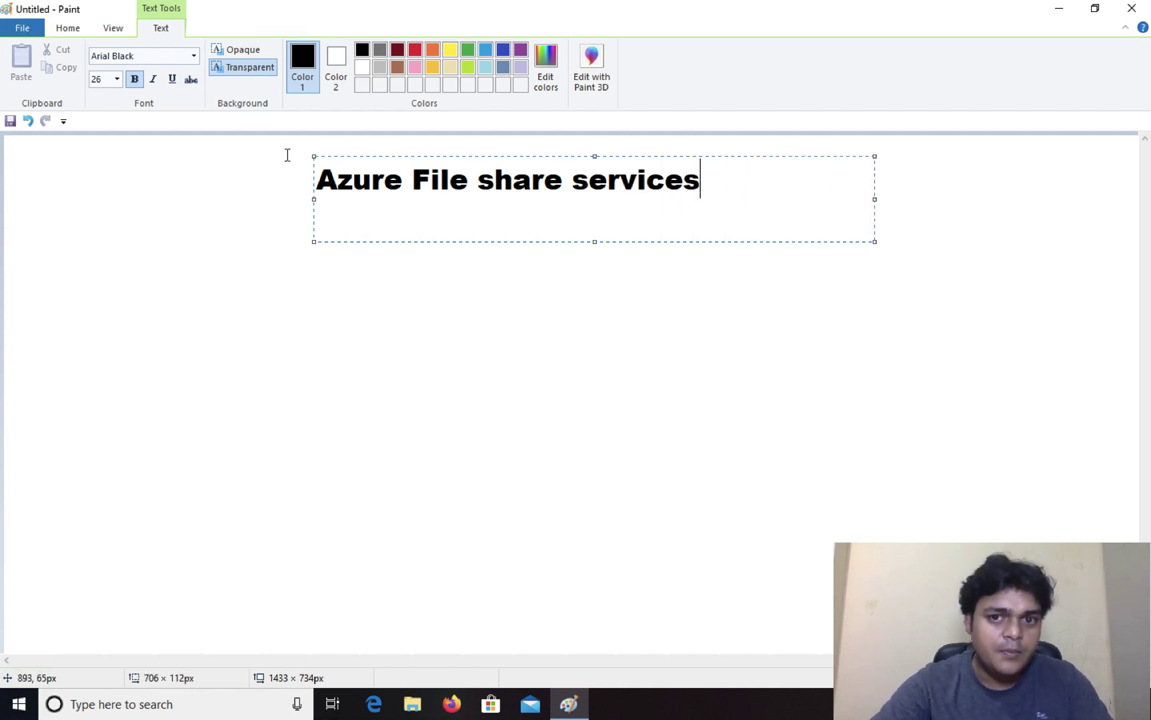
pyautogui.hotkey('ctrl', 'a')
pyautogui.click(415, 49)
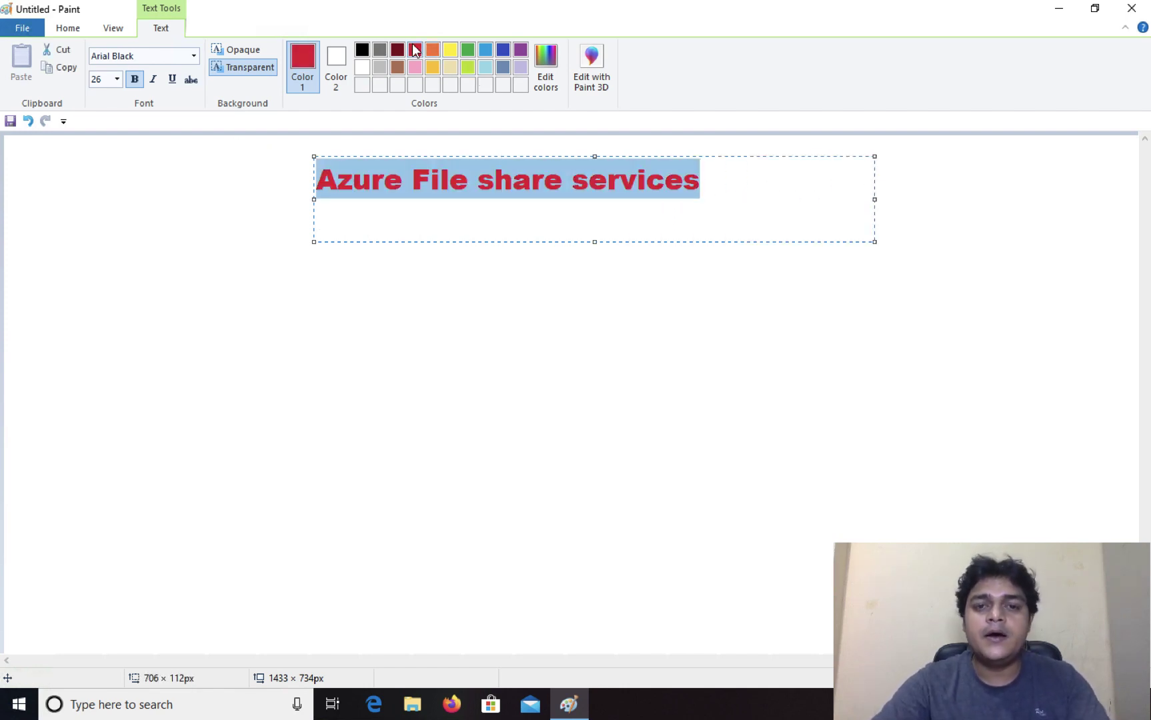
pyautogui.click(621, 332)
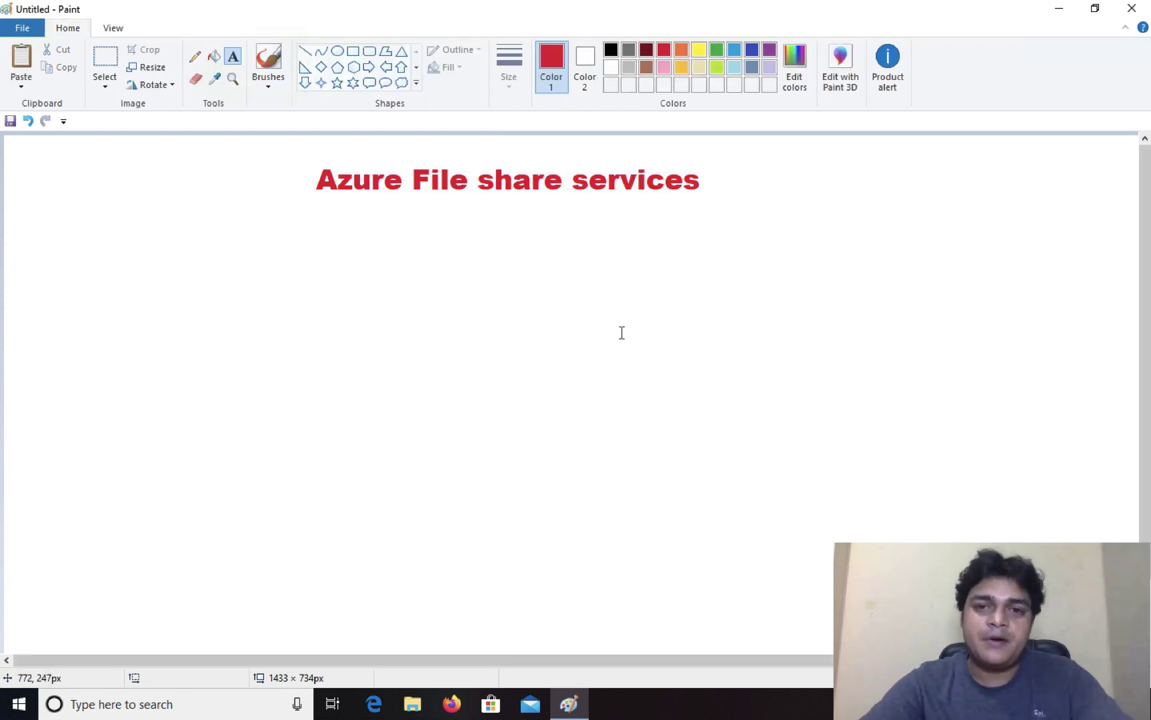
# Step: Select the title and move it about 97 px to the right
pyautogui.click(104, 59)
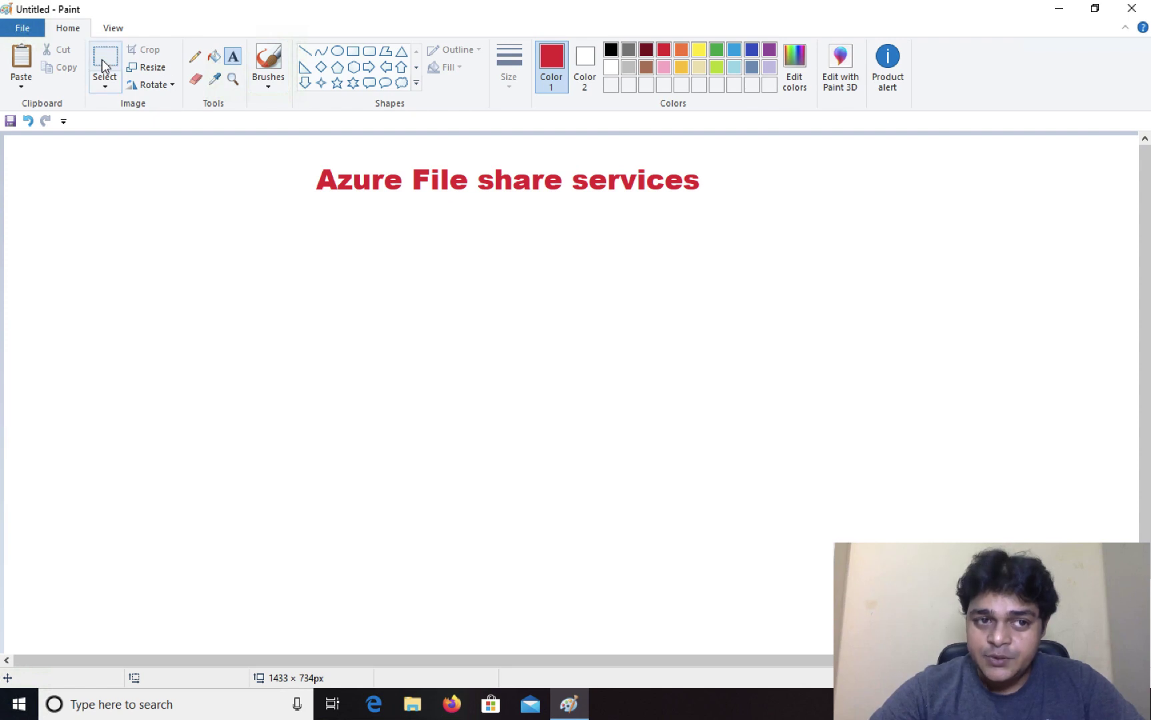
pyautogui.moveTo(298, 154); pyautogui.dragTo(728, 215)
pyautogui.moveTo(575, 186); pyautogui.dragTo(640, 188)
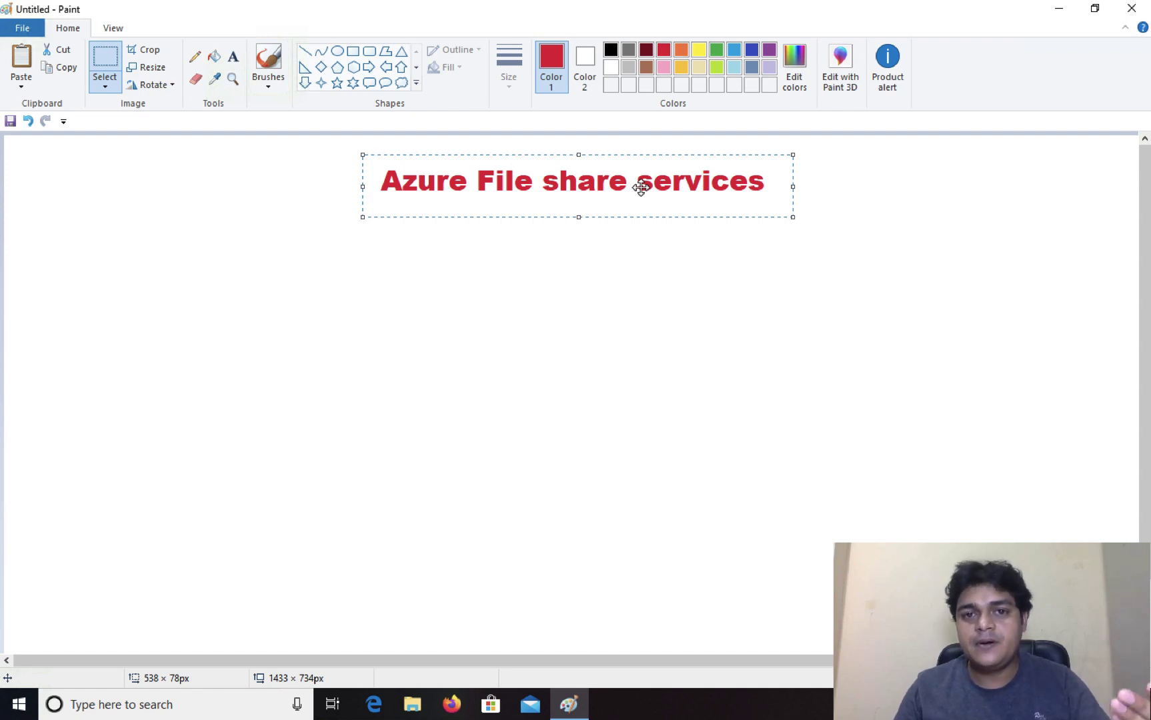
pyautogui.click(686, 344)
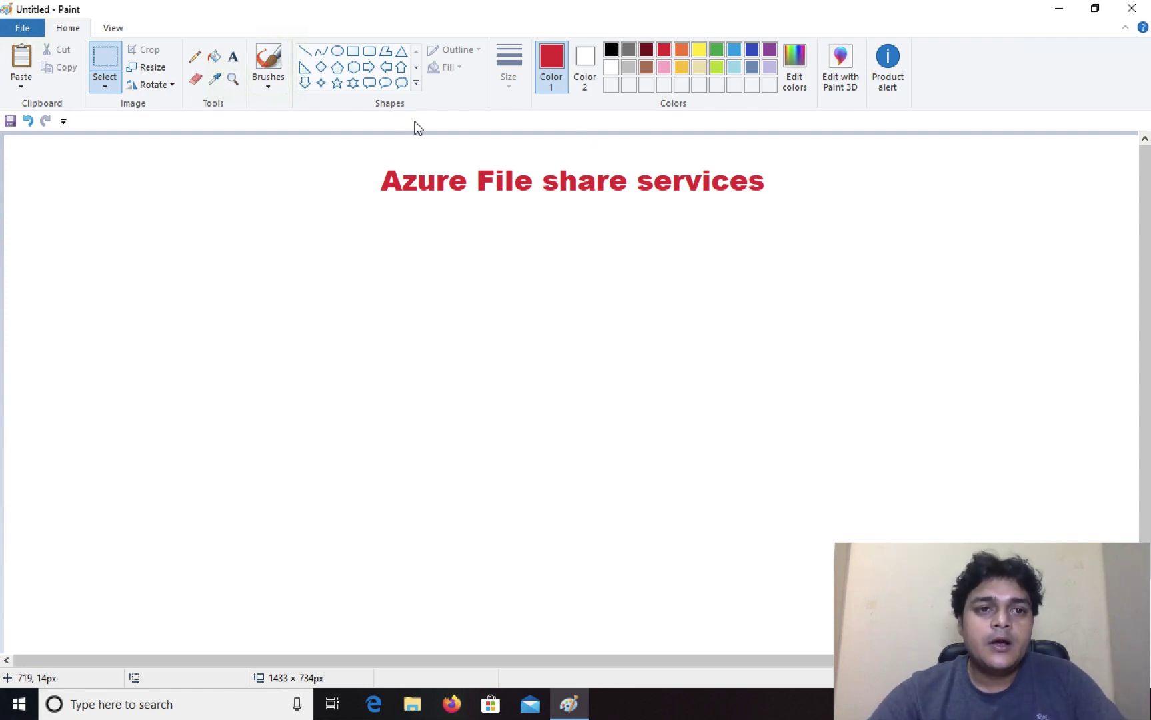
# Step: Draw a red rectangle around the title and a dark-red box below it
pyautogui.click(352, 52)
pyautogui.moveTo(368, 164); pyautogui.dragTo(780, 206)
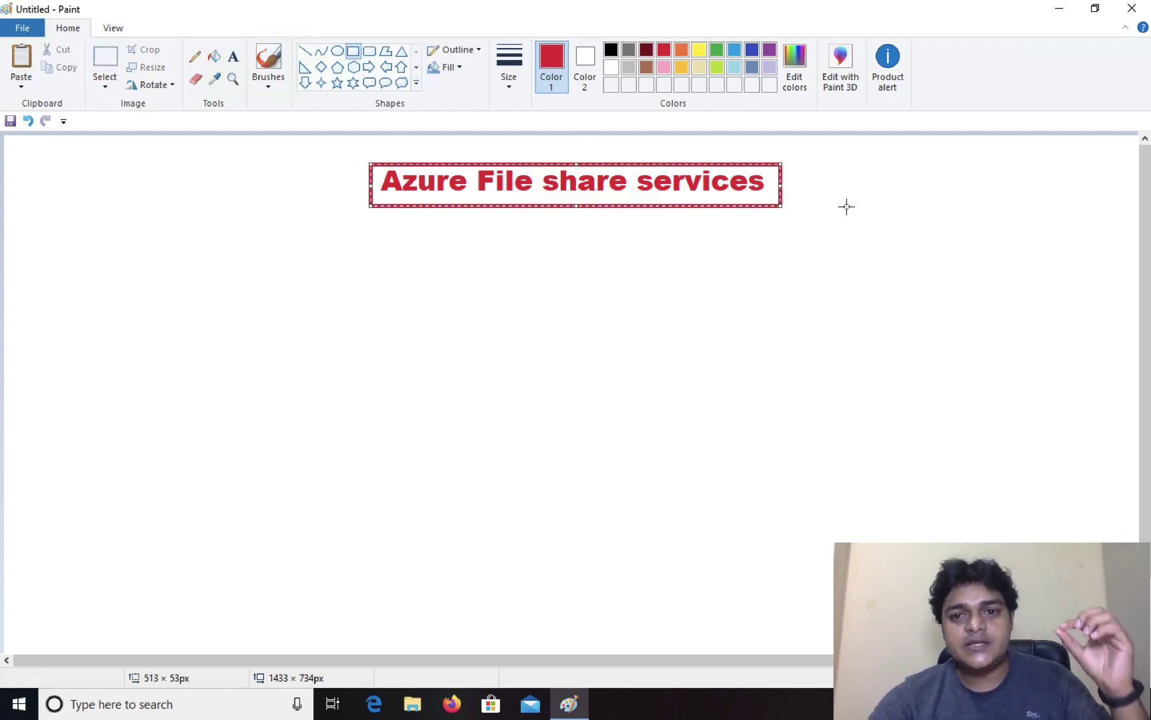
pyautogui.click(846, 207)
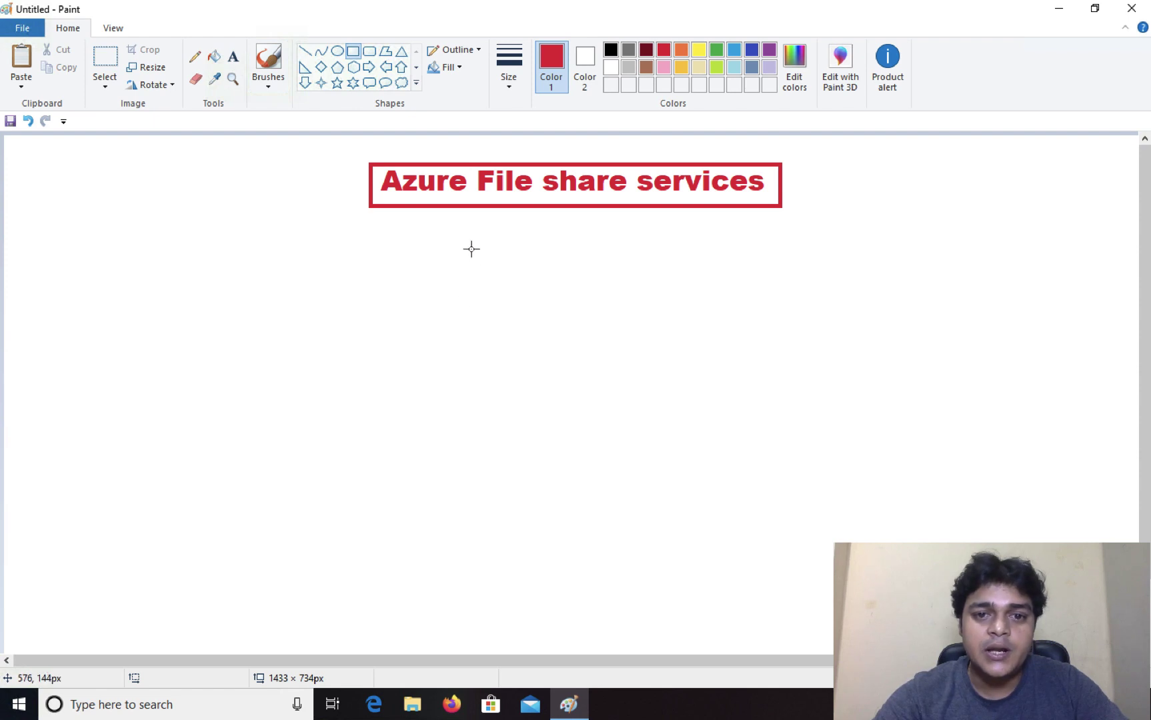
pyautogui.moveTo(464, 248)
pyautogui.mouseDown()
pyautogui.moveTo(747, 336)
pyautogui.moveTo(690, 343)
pyautogui.mouseUp()
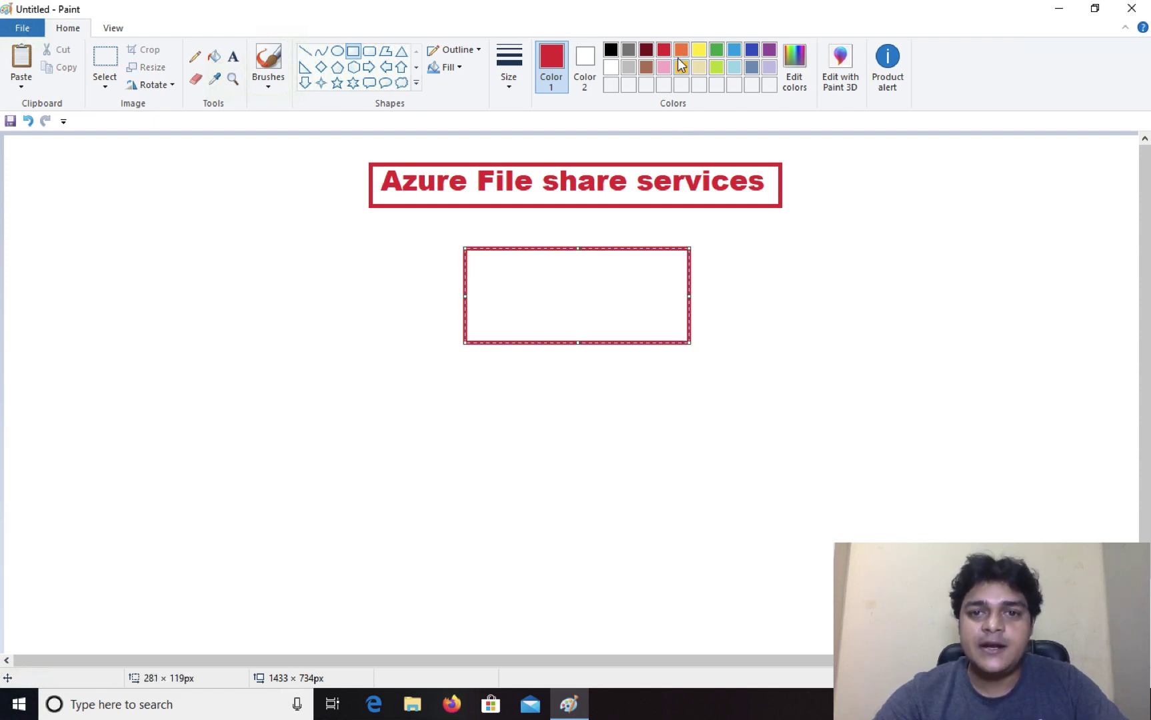
pyautogui.click(646, 49)
pyautogui.click(789, 275)
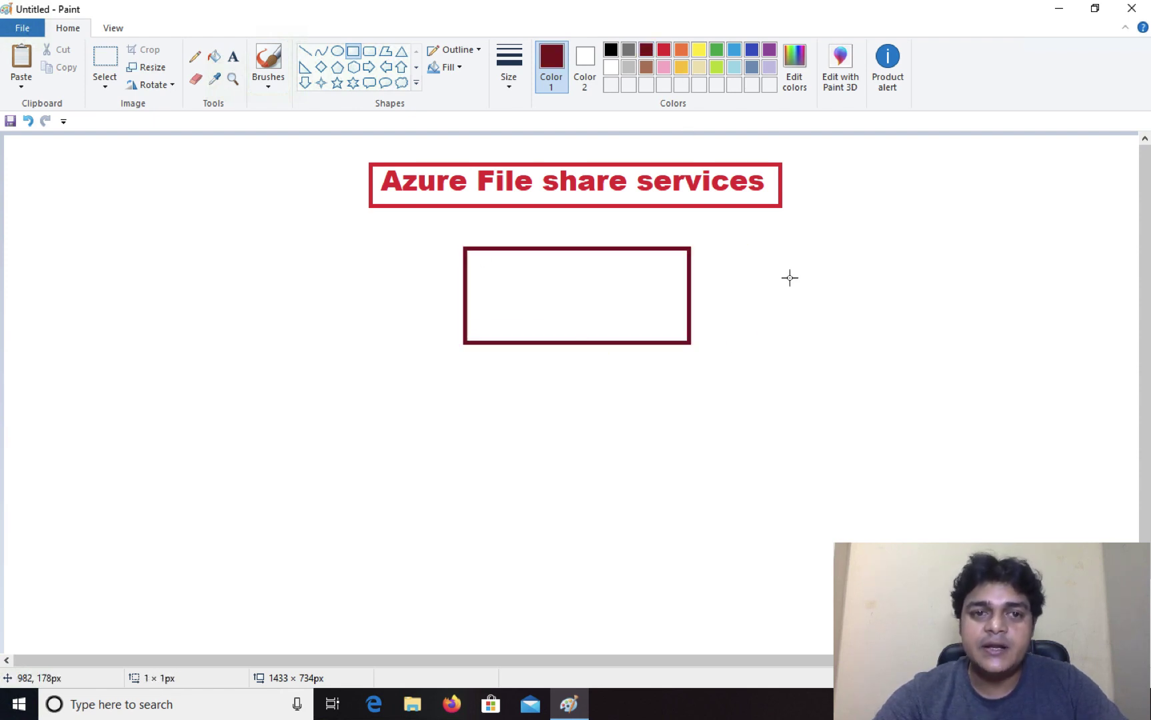
# Step: Label the dark-red box 'file share'
pyautogui.click(233, 59)
pyautogui.click(496, 284)
pyautogui.moveTo(553, 295); pyautogui.dragTo(555, 297)
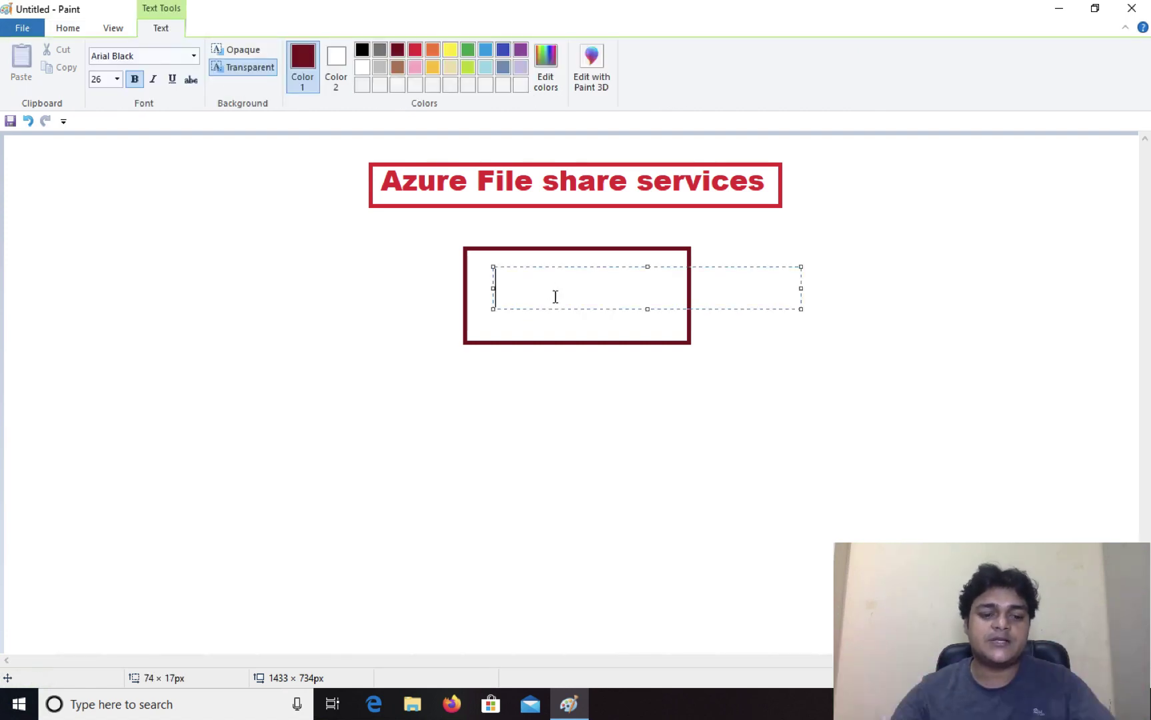
pyautogui.write('file')
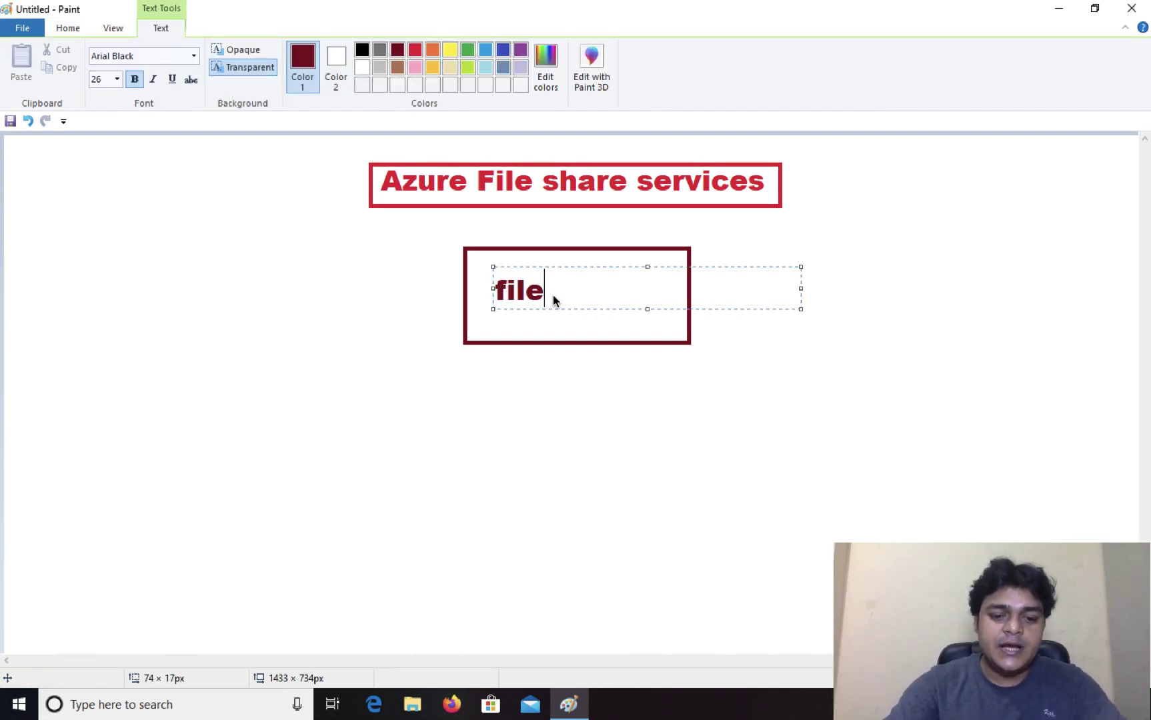
pyautogui.write(' share')
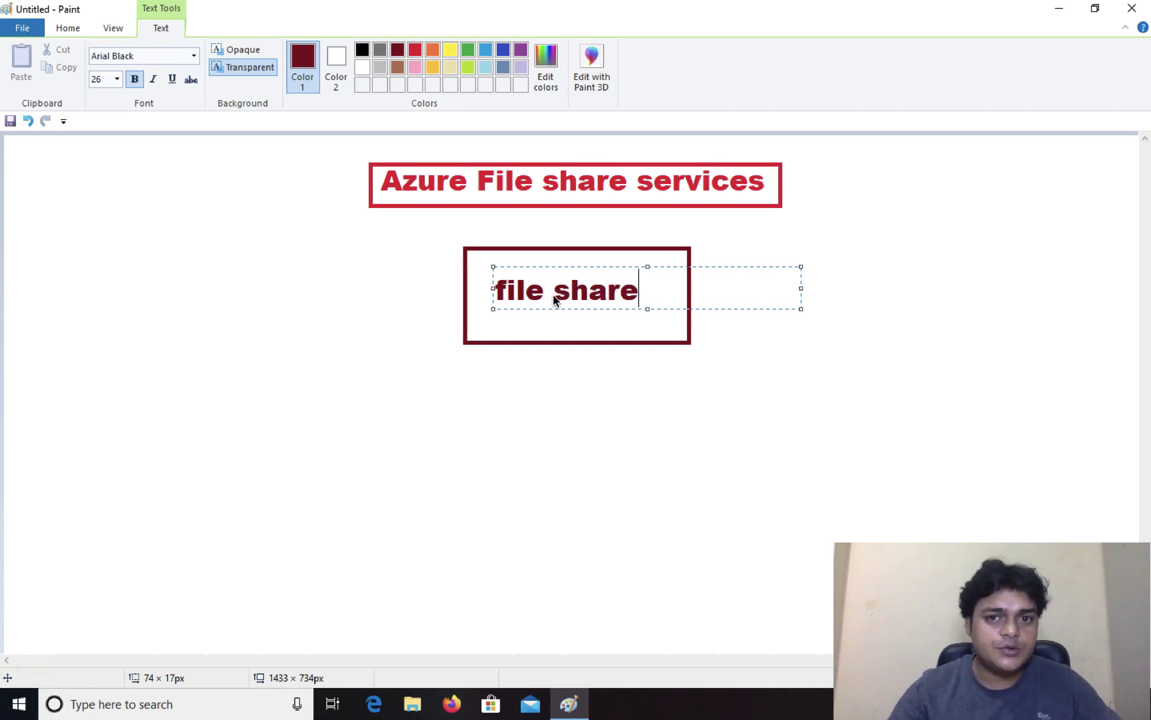
pyautogui.click(652, 460)
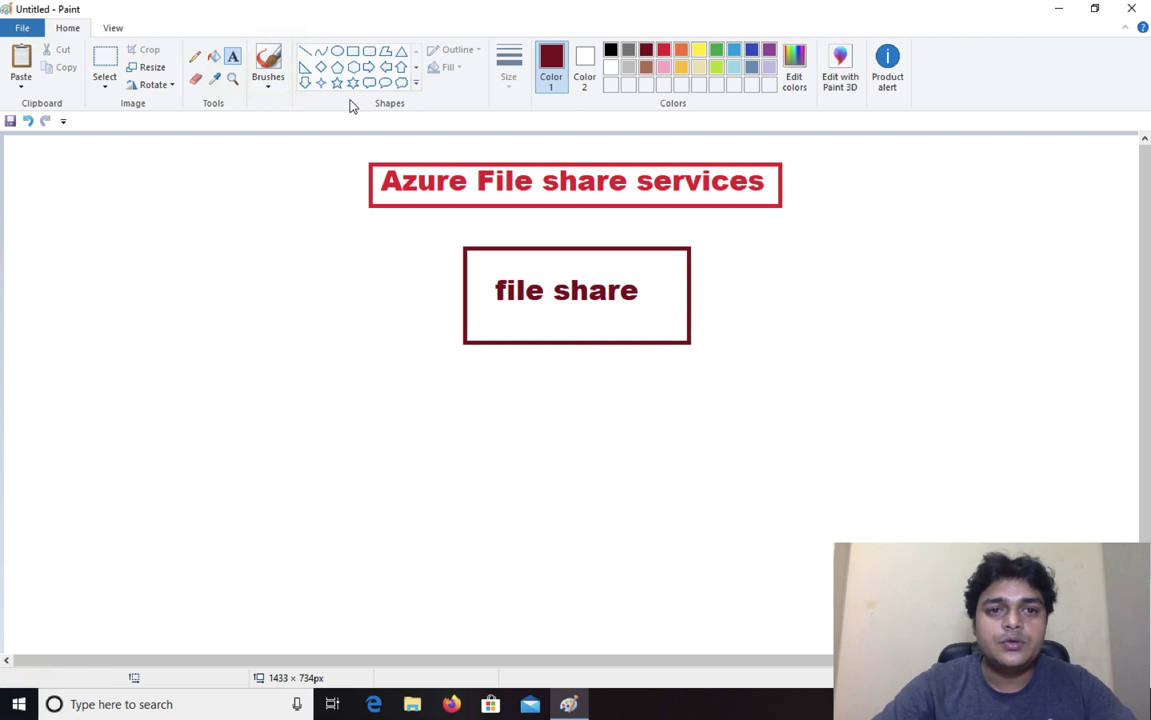
# Step: Draw three monitor rectangles at lower left, bottom centre and right
pyautogui.click(354, 56)
pyautogui.moveTo(48, 471)
pyautogui.mouseDown()
pyautogui.moveTo(159, 541)
pyautogui.moveTo(74, 541)
pyautogui.mouseUp()
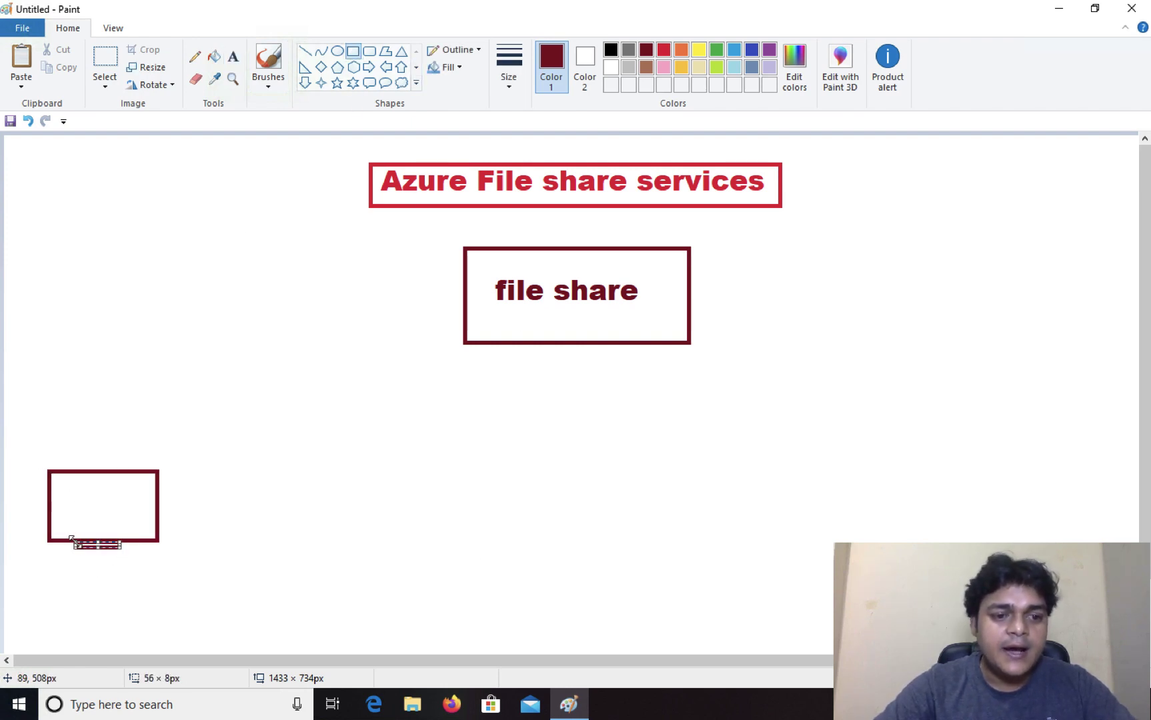
pyautogui.moveTo(509, 552)
pyautogui.mouseDown()
pyautogui.moveTo(613, 612)
pyautogui.moveTo(548, 616)
pyautogui.moveTo(580, 626)
pyautogui.mouseUp()
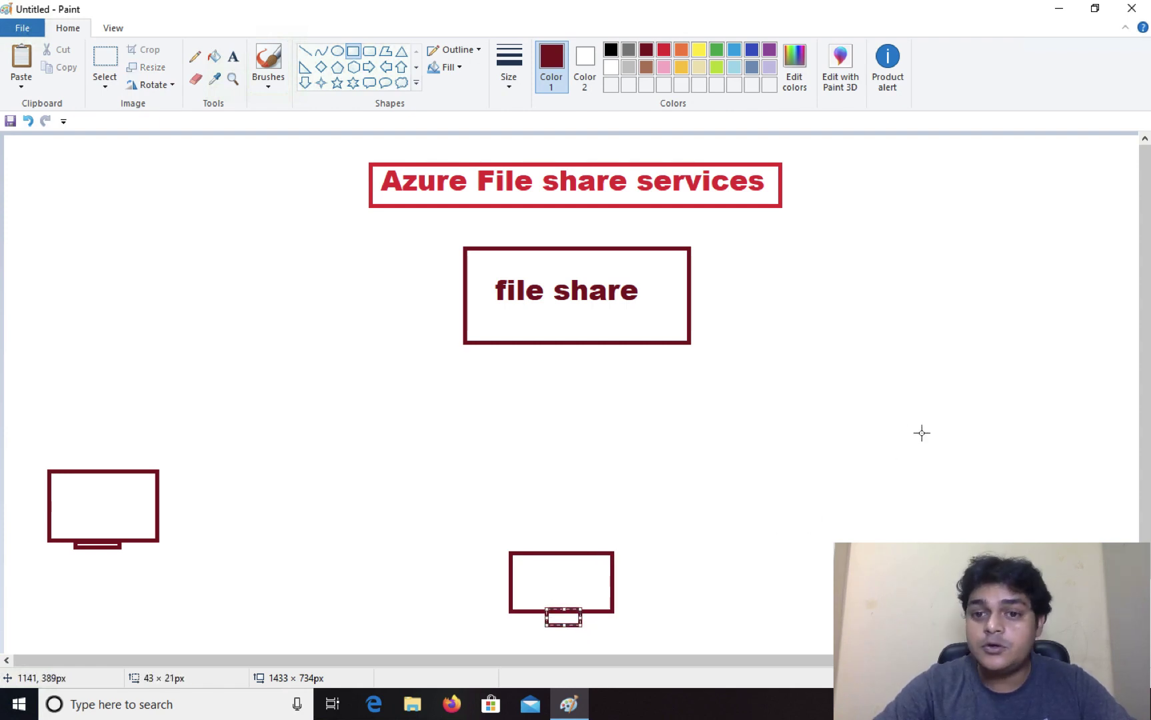
pyautogui.moveTo(912, 422)
pyautogui.mouseDown()
pyautogui.moveTo(1005, 515)
pyautogui.moveTo(1032, 510)
pyautogui.moveTo(952, 515)
pyautogui.mouseUp()
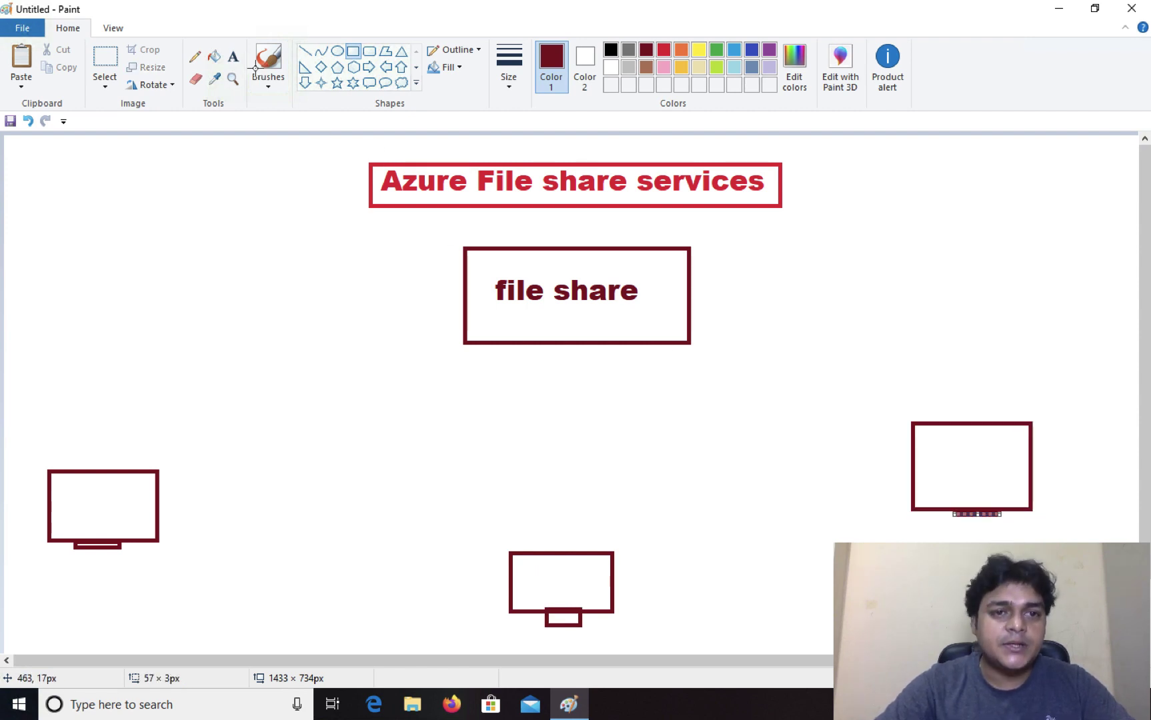
pyautogui.click(232, 56)
# Step: Add '25Gb' text below 'file share' in the box
pyautogui.click(520, 324)
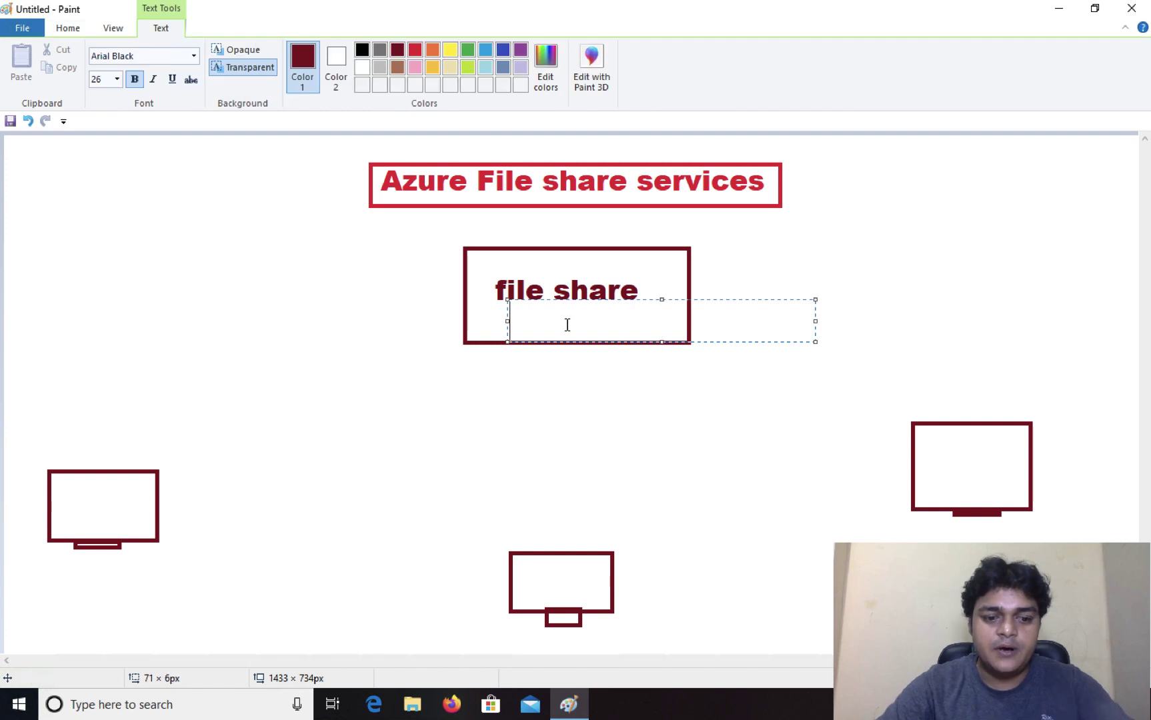
pyautogui.write('25Gb')
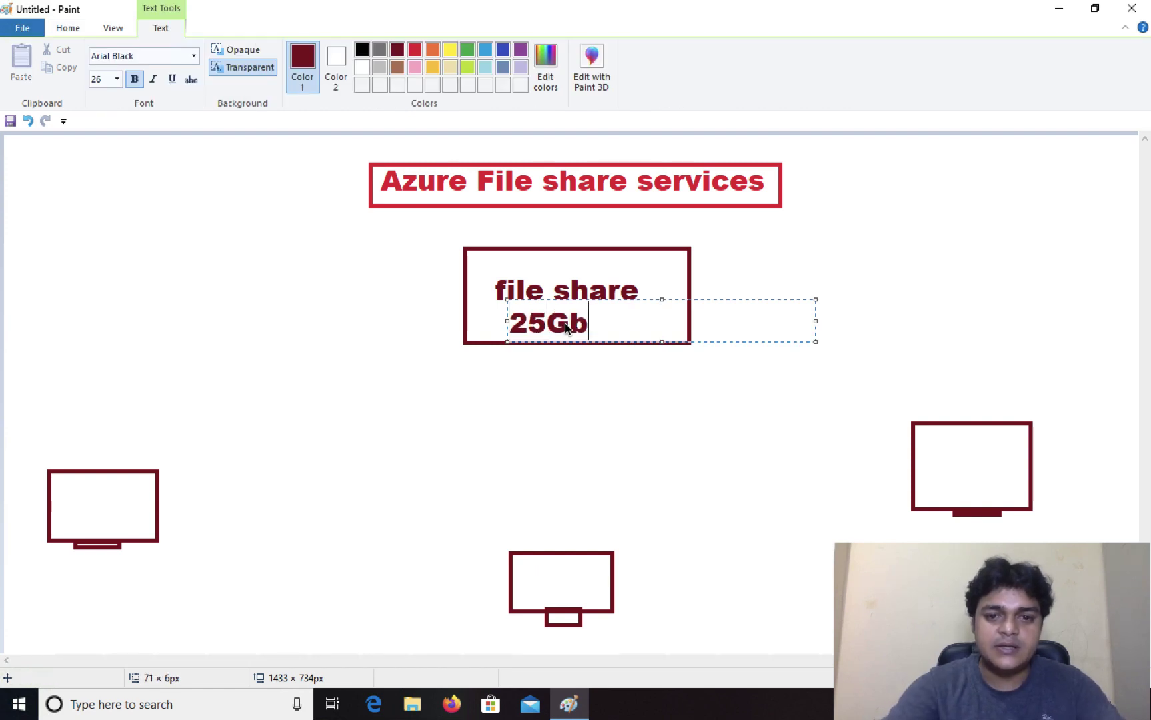
pyautogui.moveTo(593, 324); pyautogui.dragTo(380, 292)
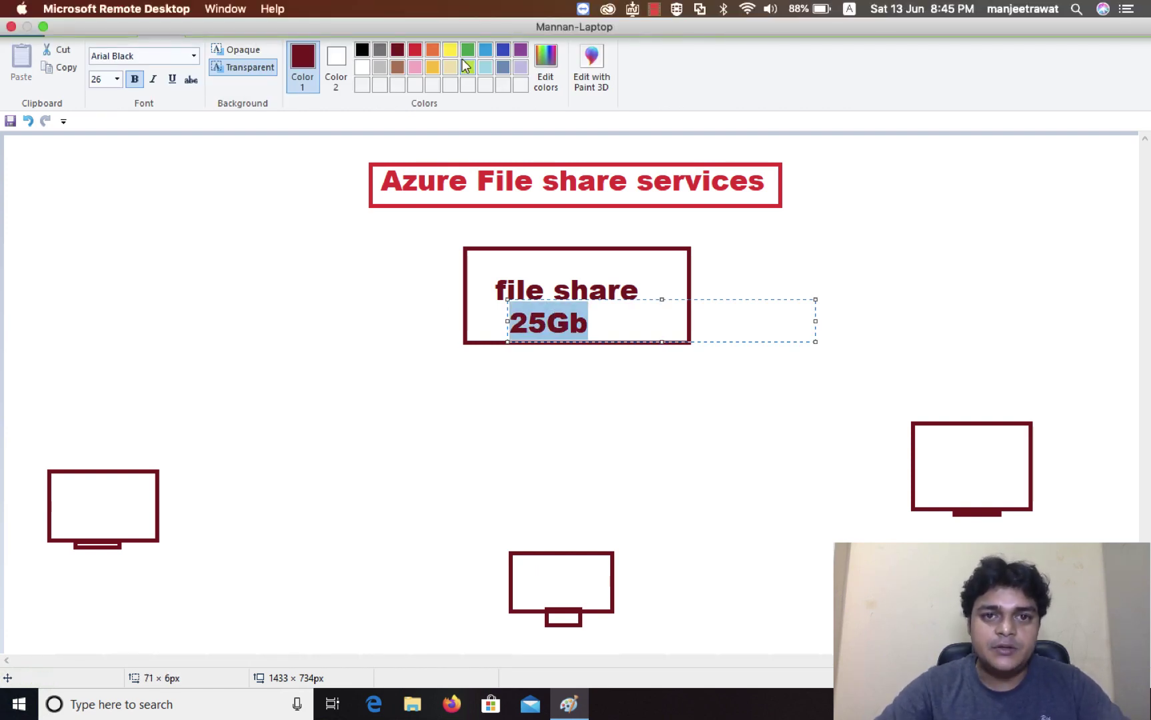
pyautogui.click(883, 198)
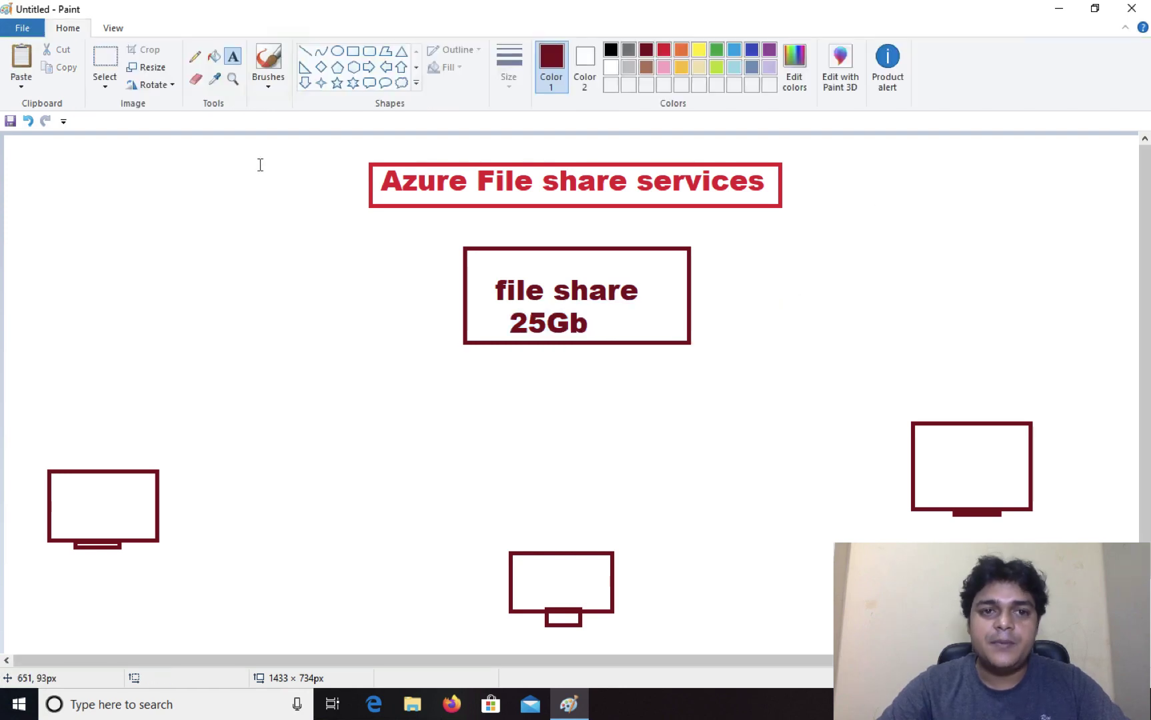
# Step: Draw straight lines linking the file share box to the left, middle and right monitors
pyautogui.click(305, 52)
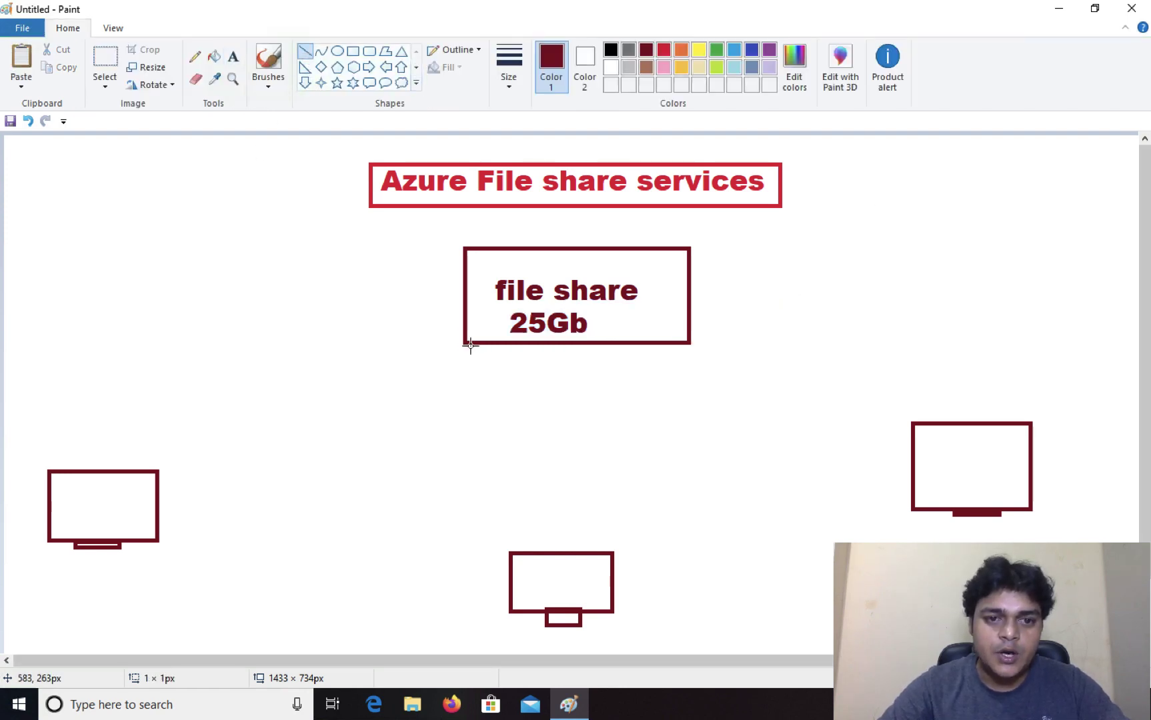
pyautogui.moveTo(152, 482); pyautogui.dragTo(471, 346)
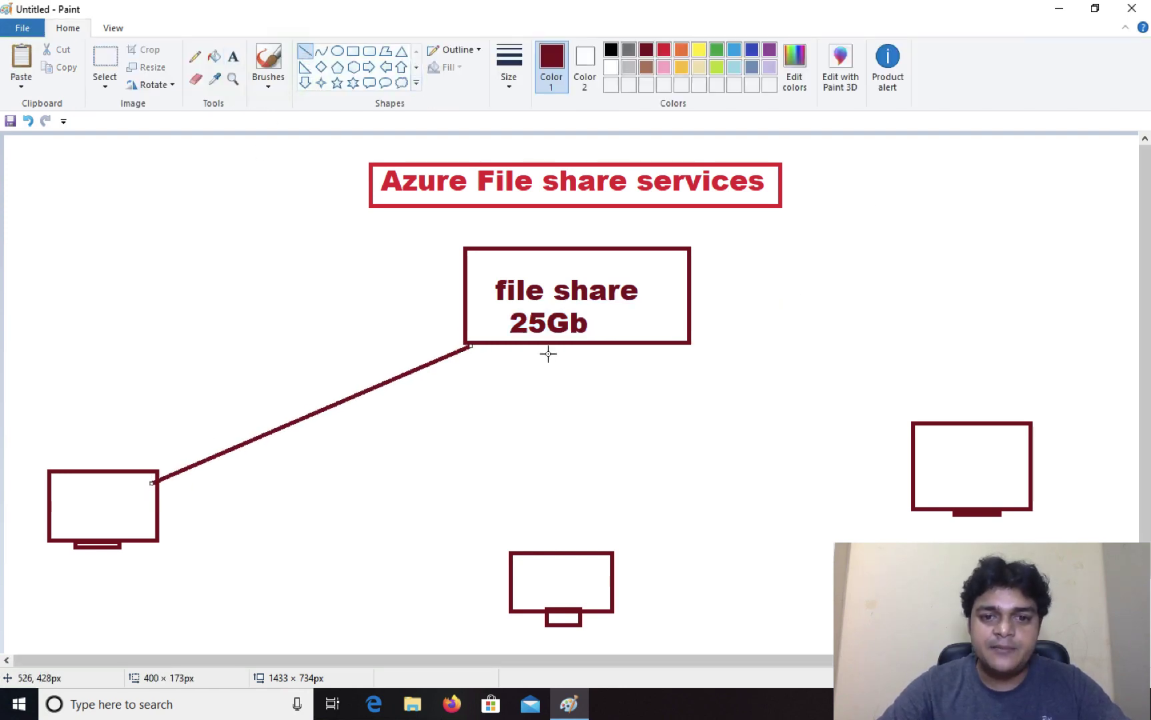
pyautogui.moveTo(553, 345); pyautogui.dragTo(550, 563)
pyautogui.moveTo(688, 337); pyautogui.dragTo(706, 341)
pyautogui.moveTo(926, 433); pyautogui.dragTo(936, 435)
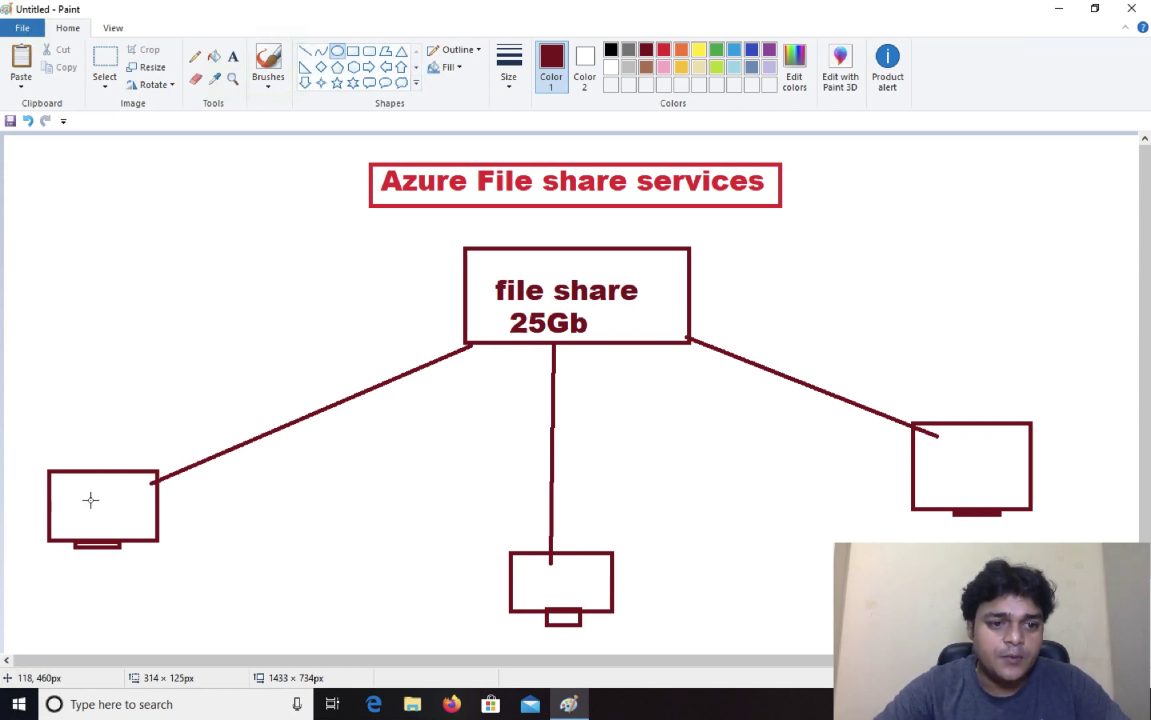
# Step: Draw an oval screen inside each of the three monitor boxes
pyautogui.moveTo(82, 492); pyautogui.dragTo(132, 520)
pyautogui.moveTo(538, 570); pyautogui.dragTo(587, 594)
pyautogui.moveTo(959, 460); pyautogui.dragTo(1002, 478)
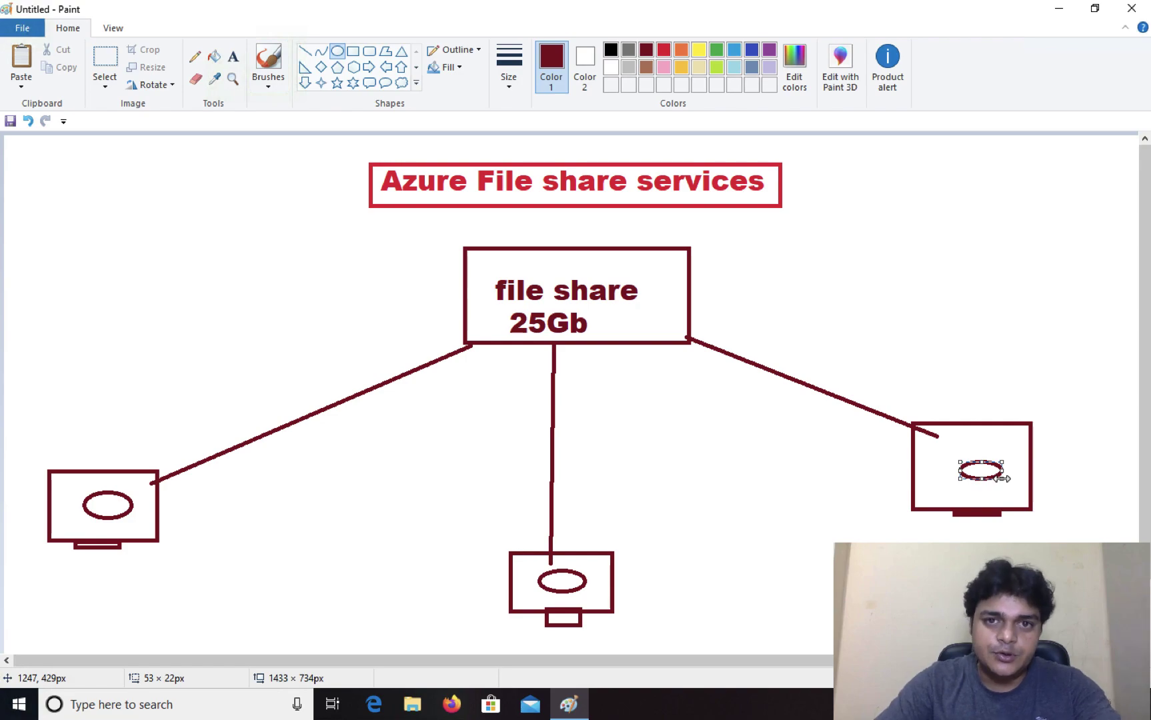
pyautogui.hotkey('ctrl', 'Left')
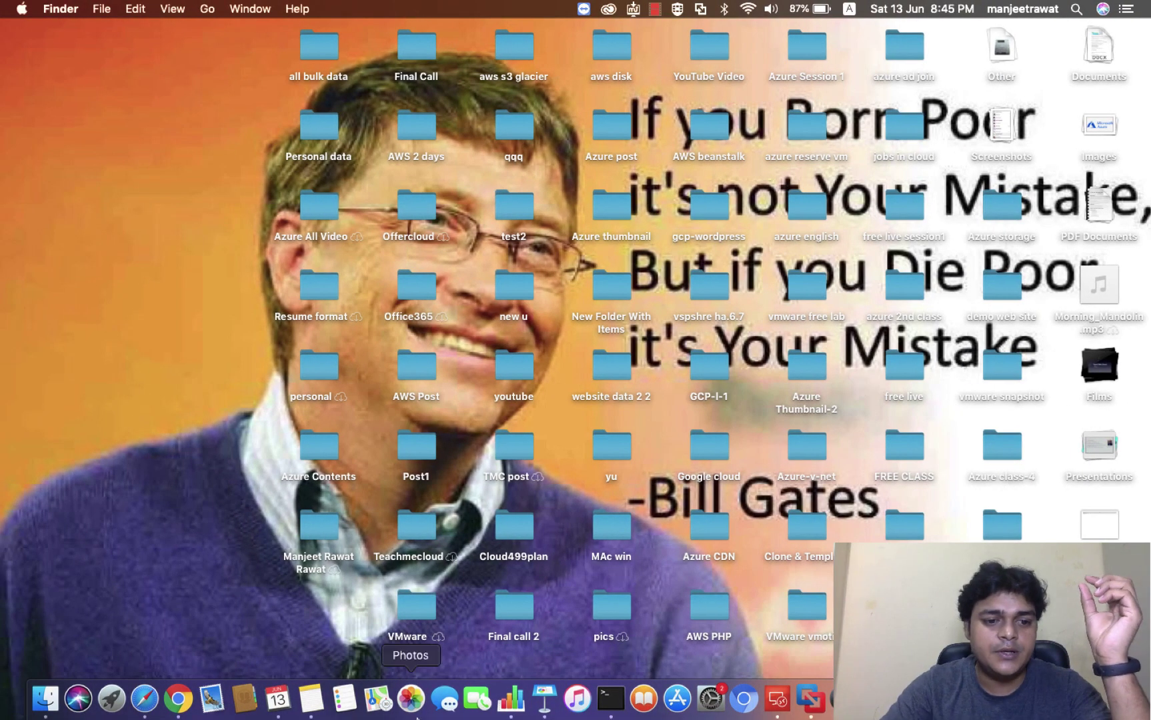
# Step: In the Azure portal tab, open the Storage accounts list from All services
pyautogui.click(178, 698)
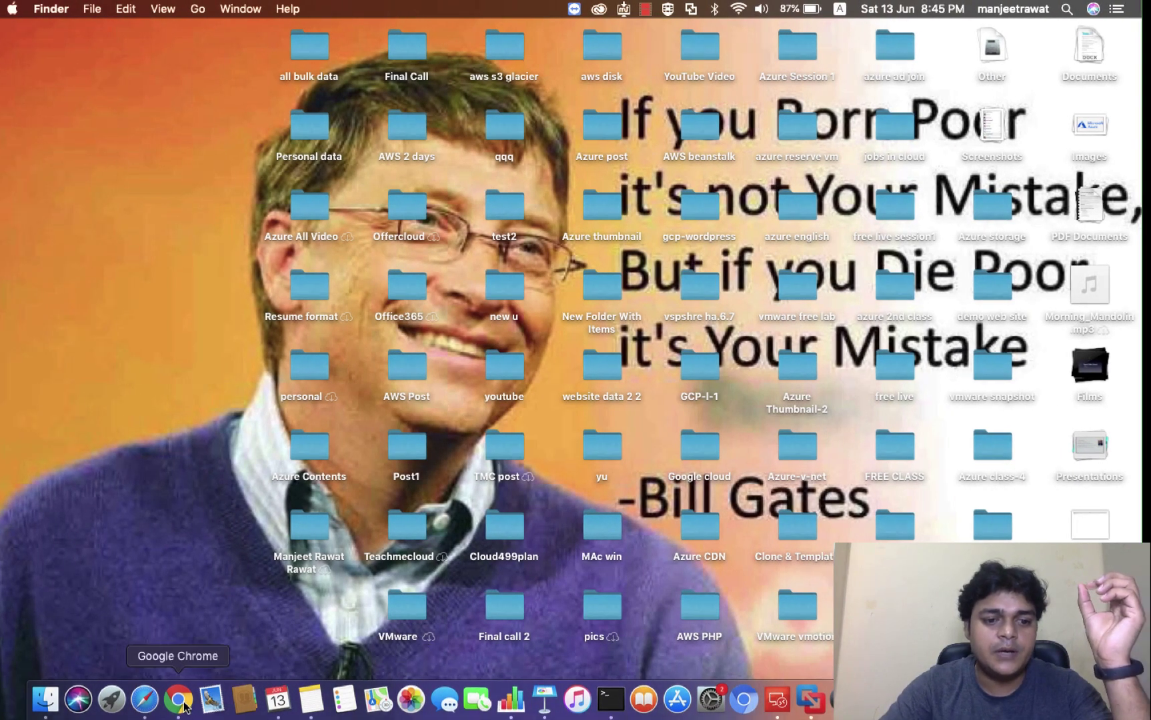
pyautogui.click(126, 23)
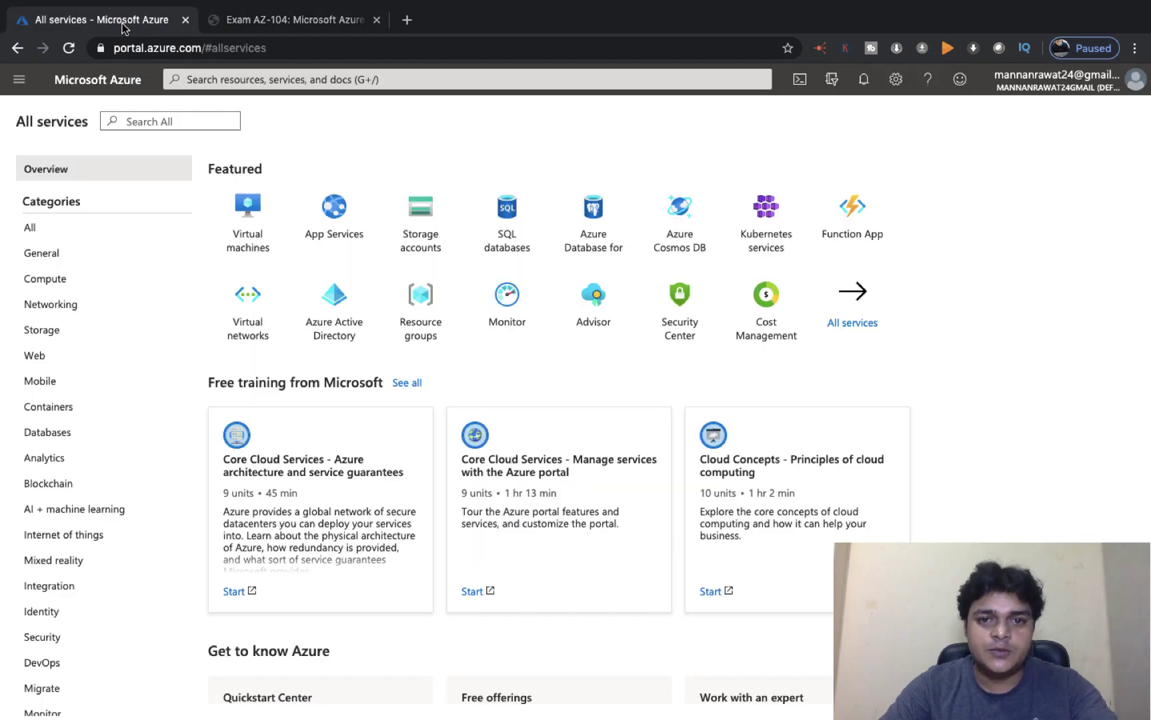
pyautogui.click(852, 319)
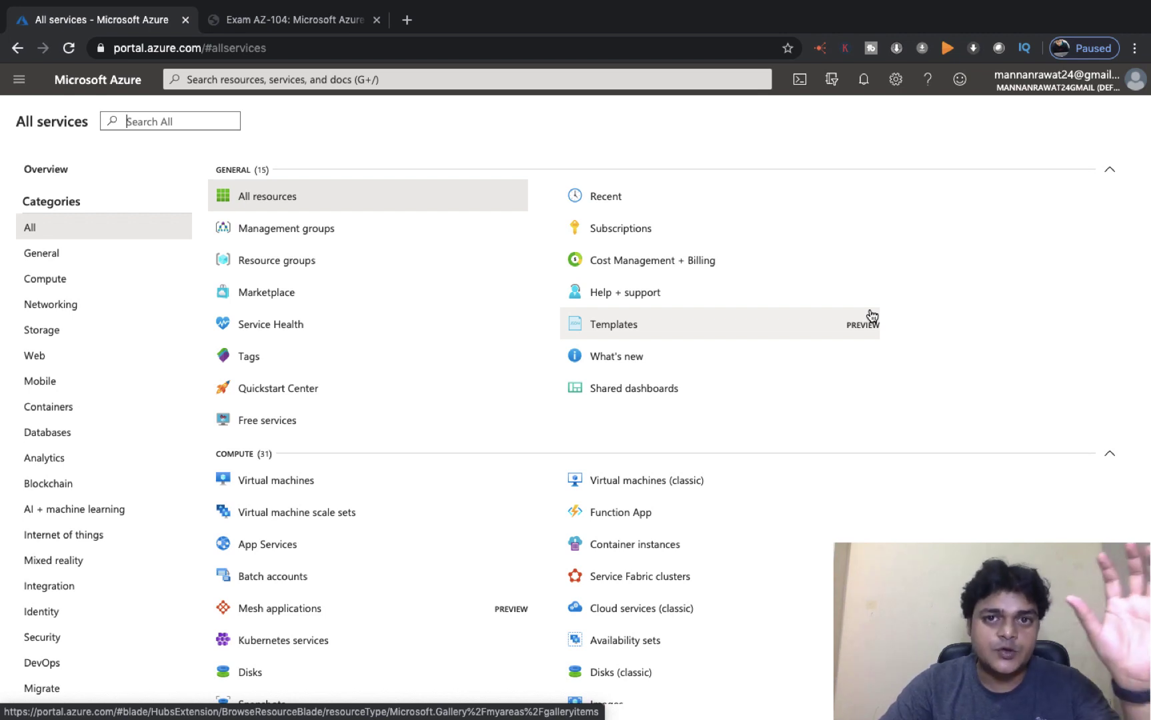
pyautogui.click(44, 334)
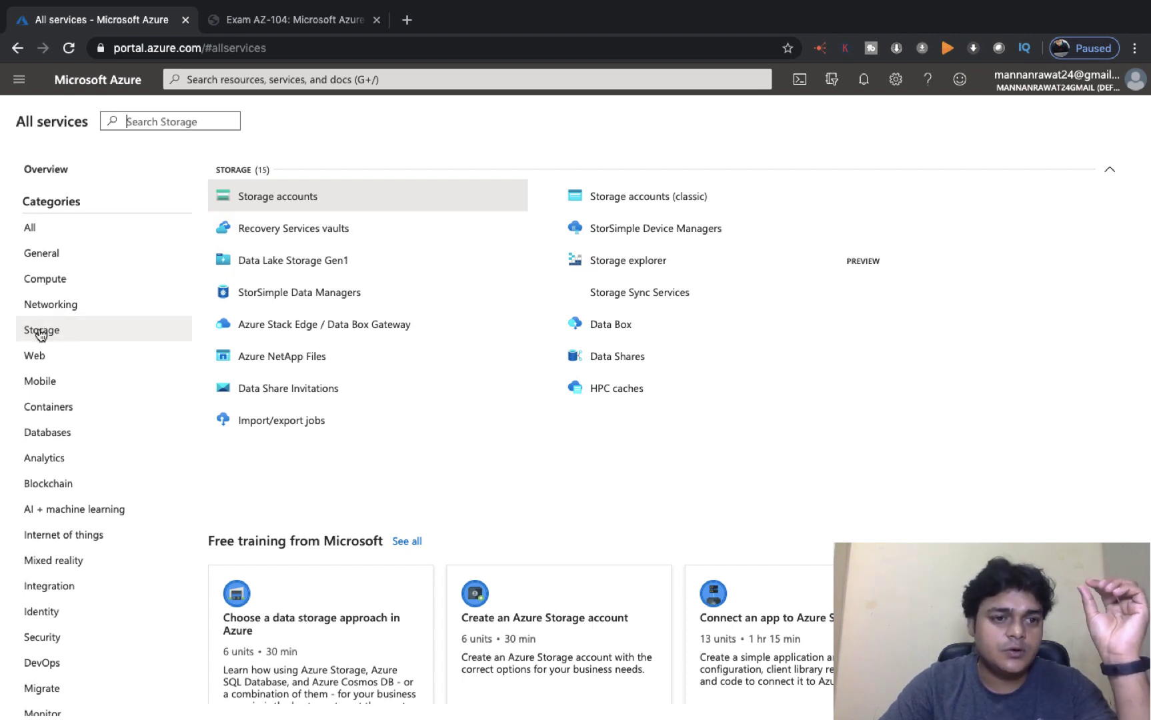
pyautogui.click(278, 203)
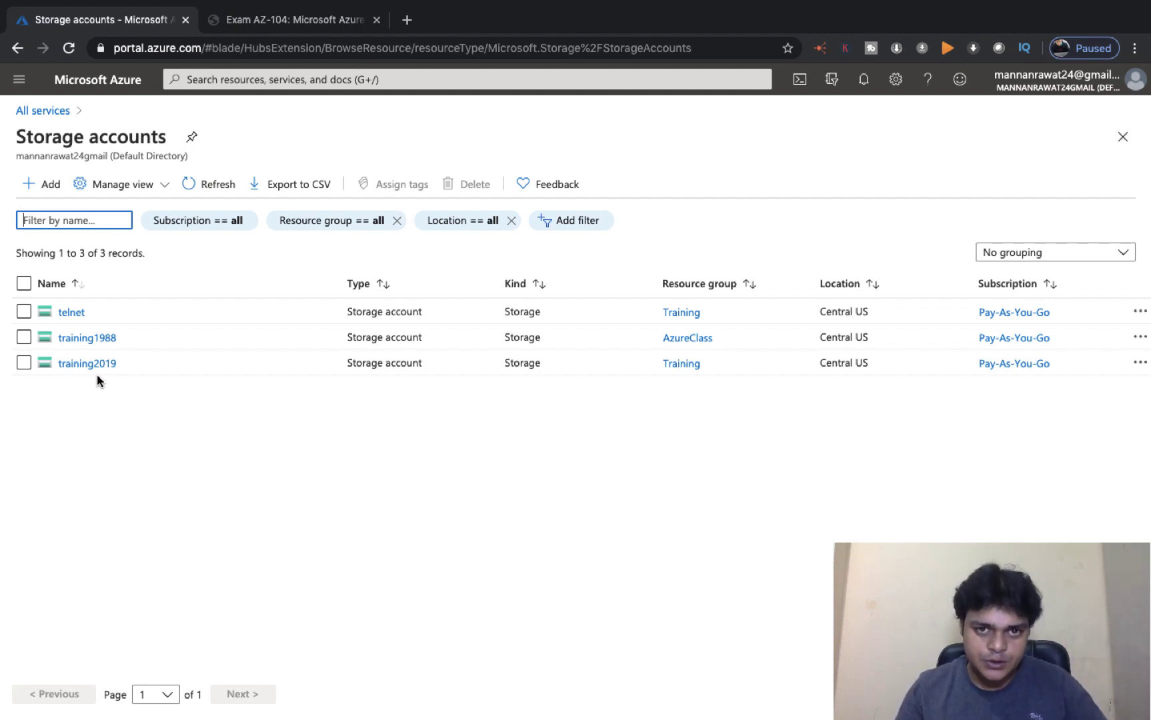
# Step: Return to All services and filter by the General, then Compute categories
pyautogui.click(57, 114)
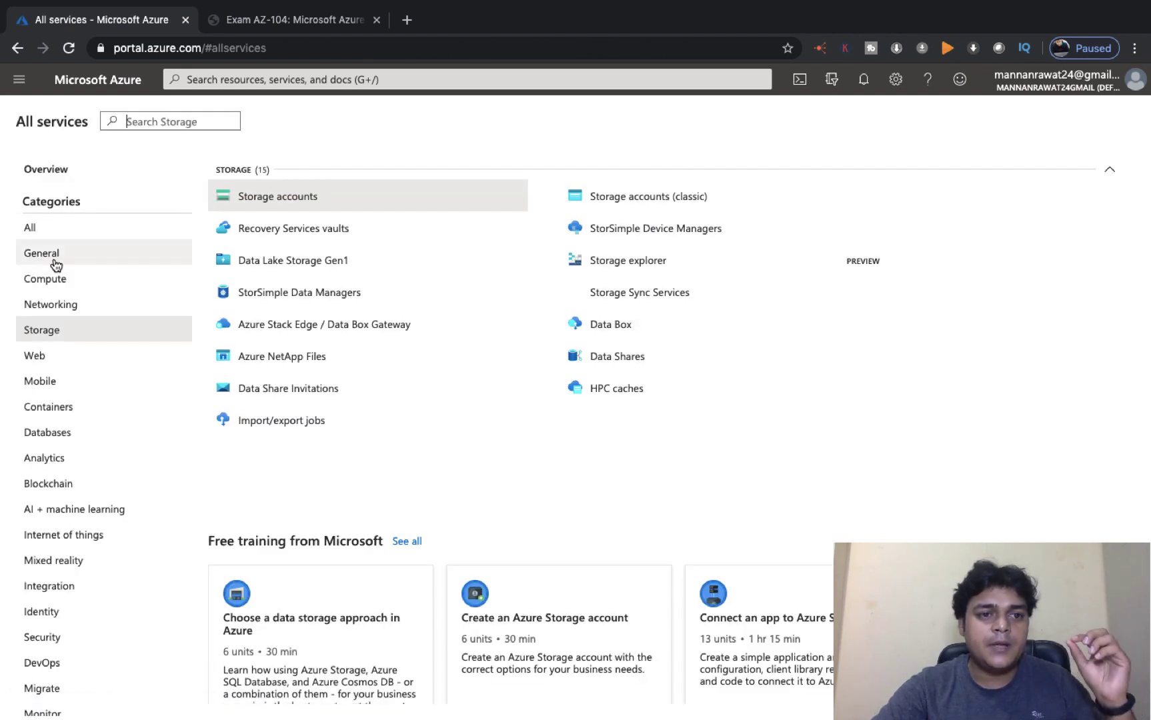
pyautogui.click(57, 266)
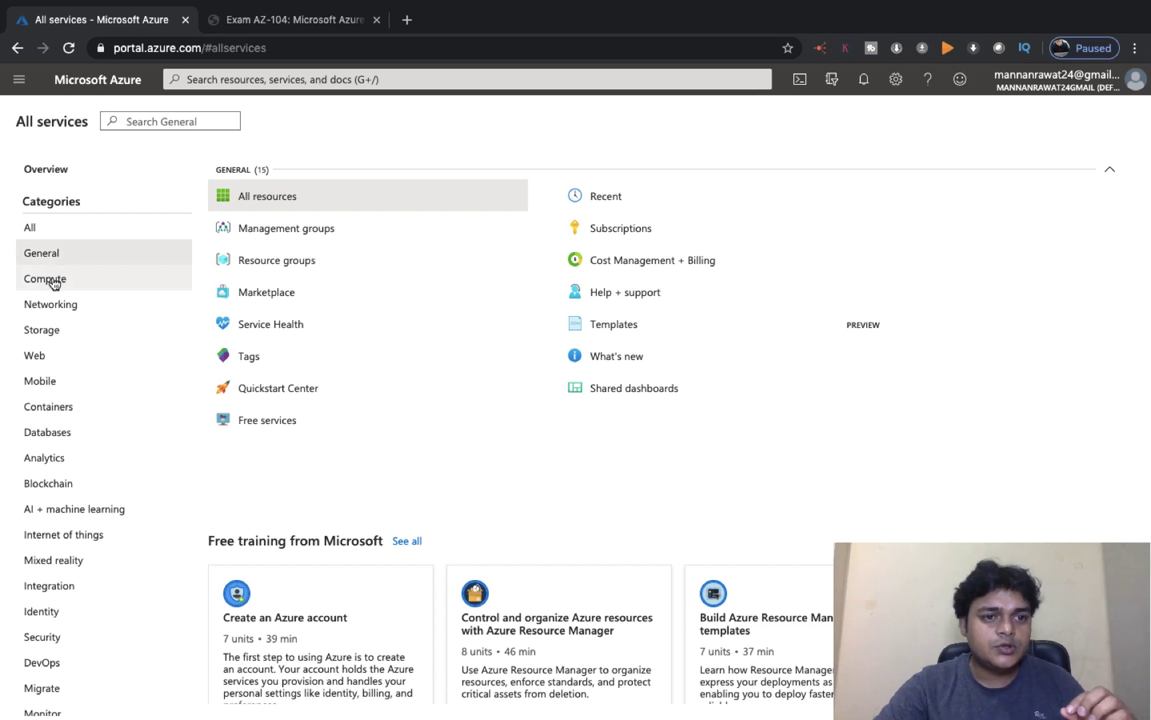
pyautogui.click(54, 282)
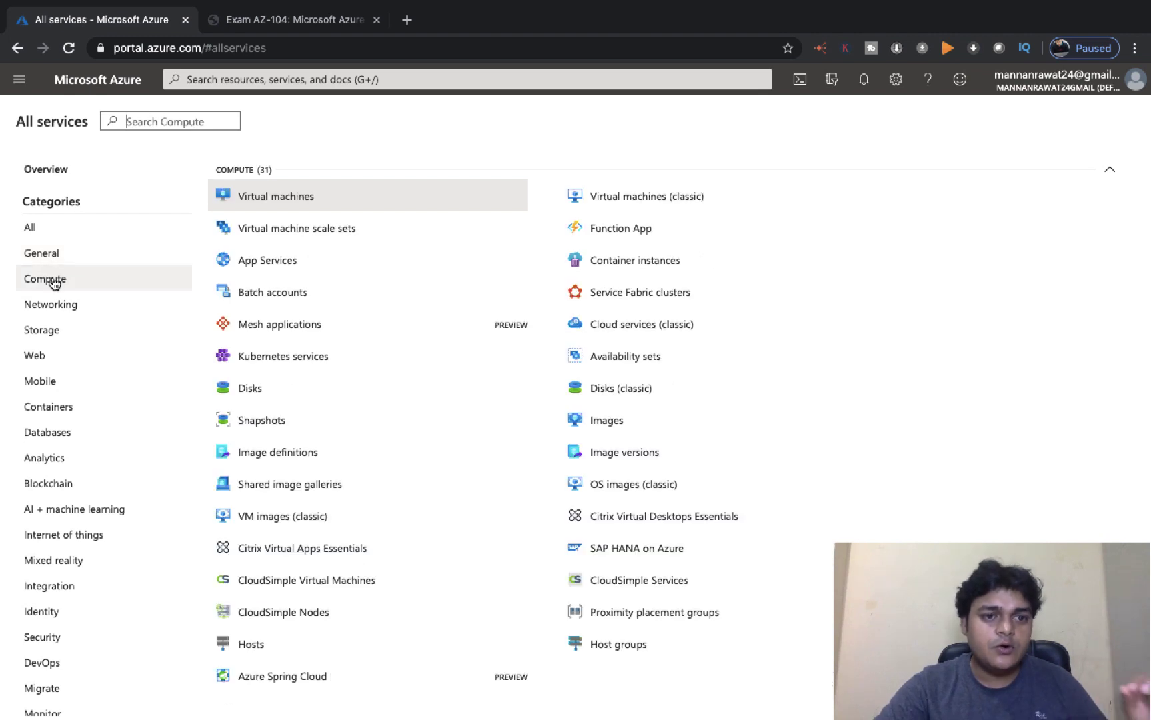
# Step: Start the 'web' virtual machine from its overview page
pyautogui.click(297, 197)
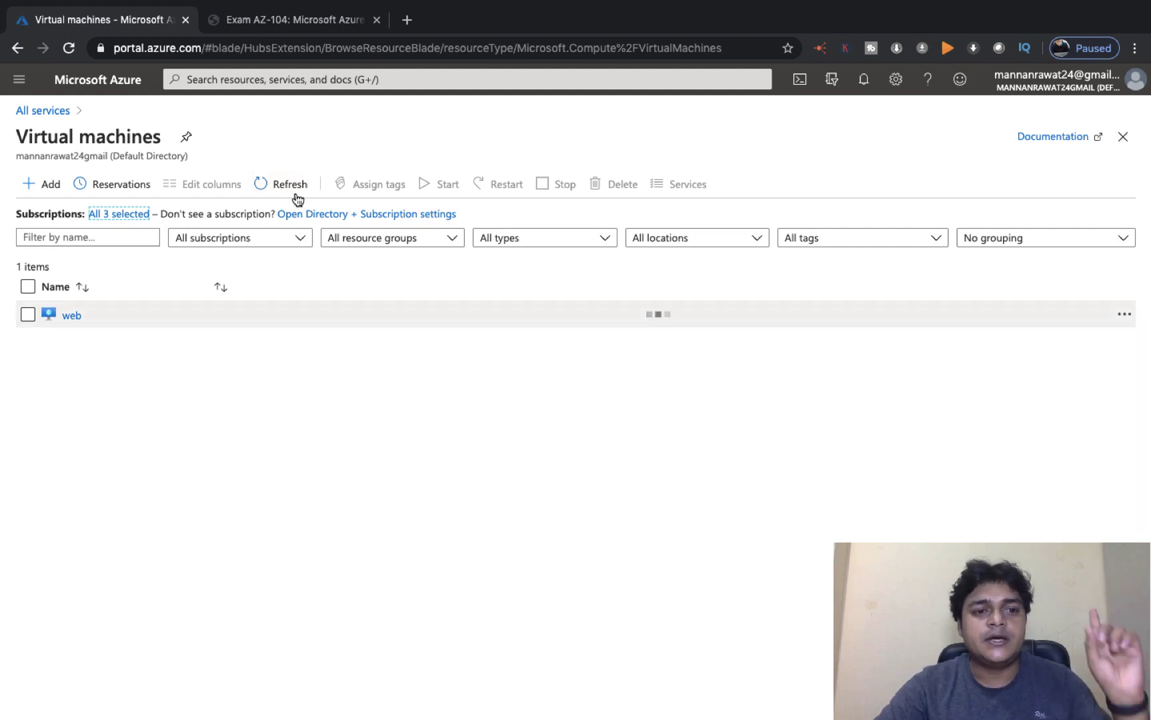
pyautogui.click(72, 316)
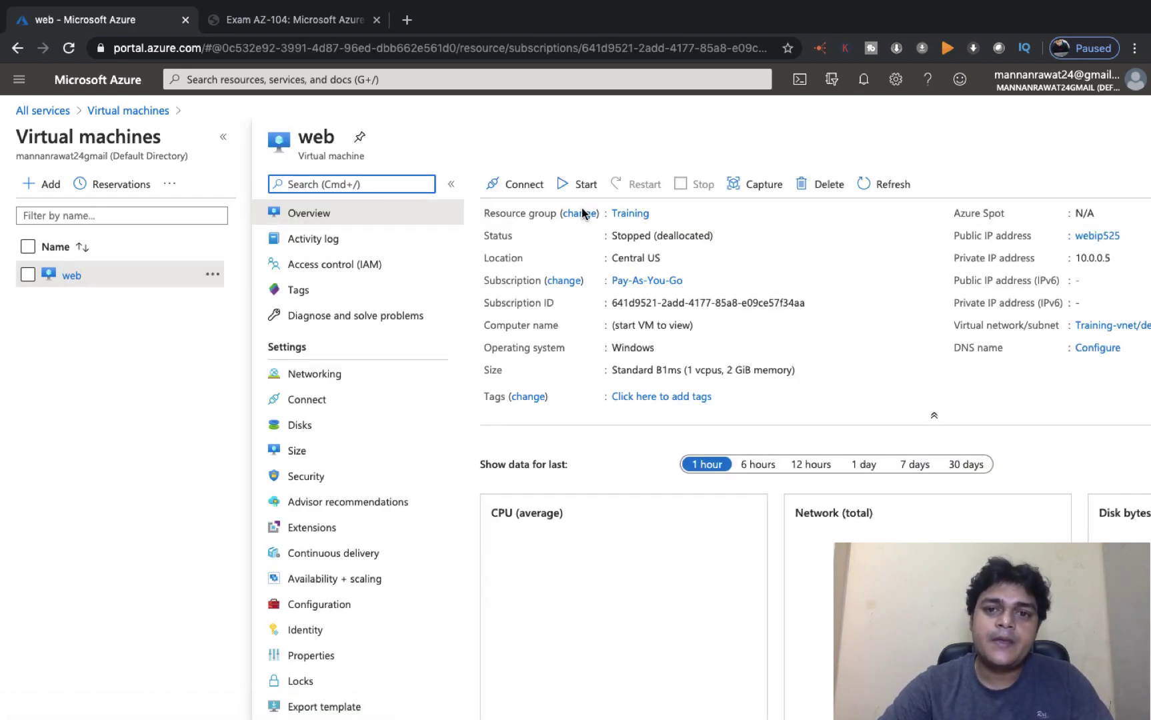
pyautogui.click(585, 187)
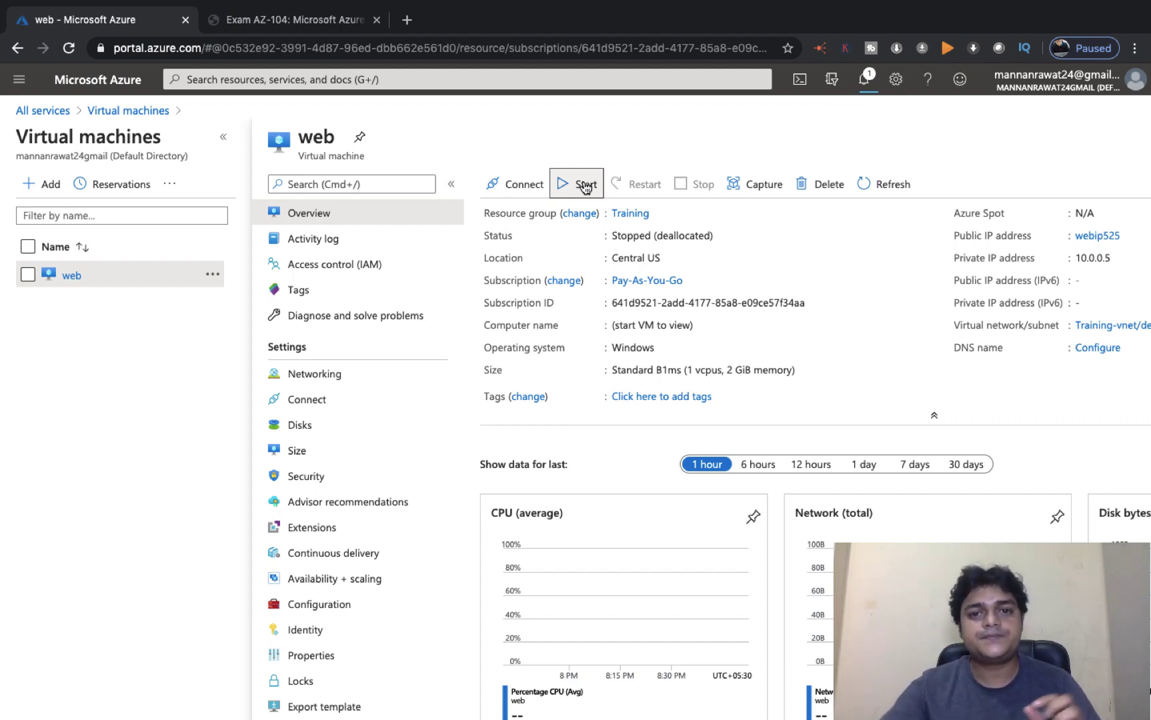
pyautogui.click(585, 186)
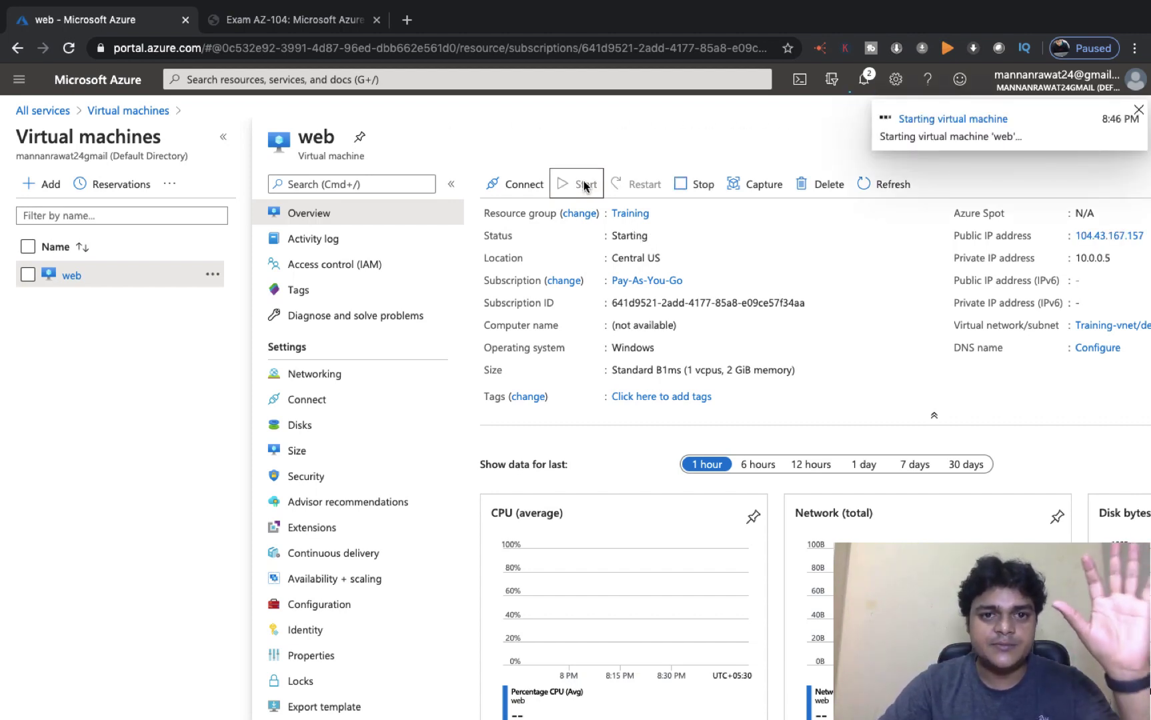
# Step: Open All services in a new browser tab and switch to it
pyautogui.rightClick(40, 111)
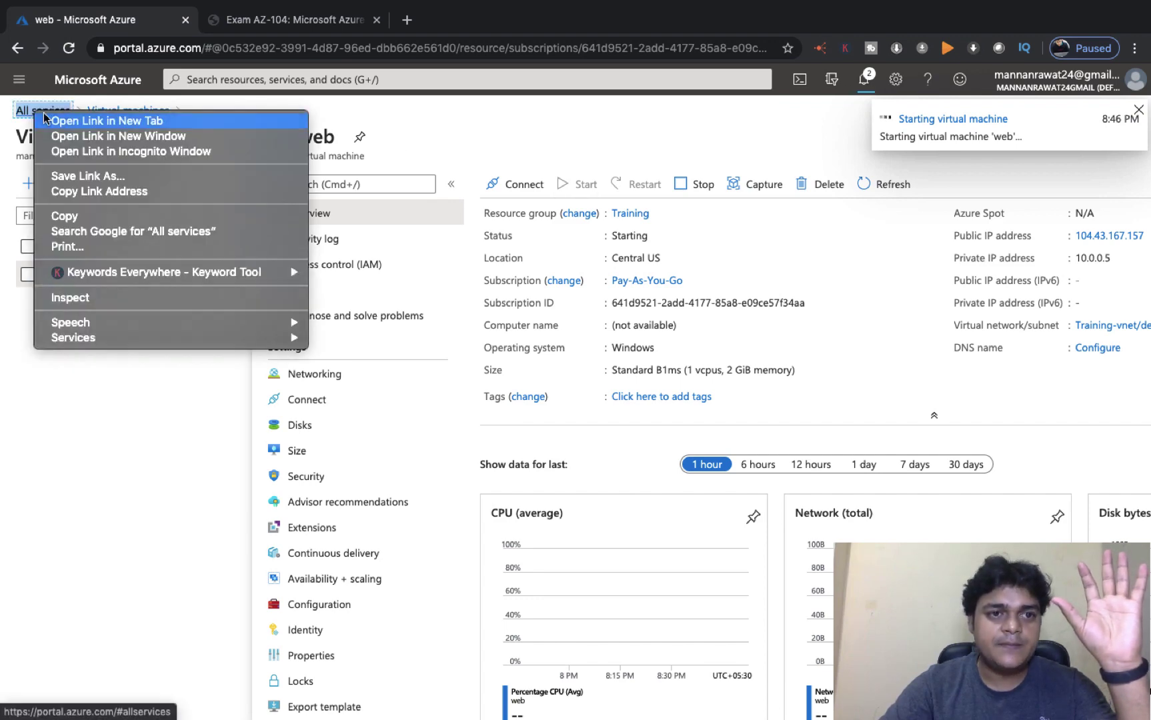
pyautogui.click(72, 121)
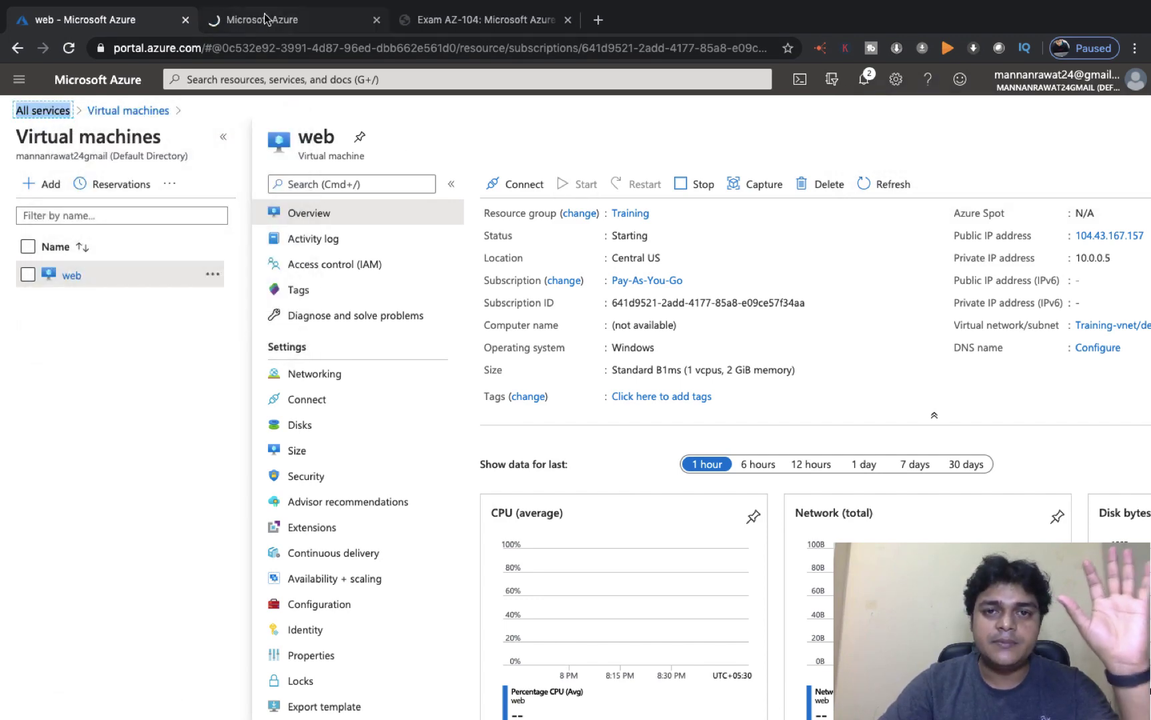
pyautogui.click(266, 19)
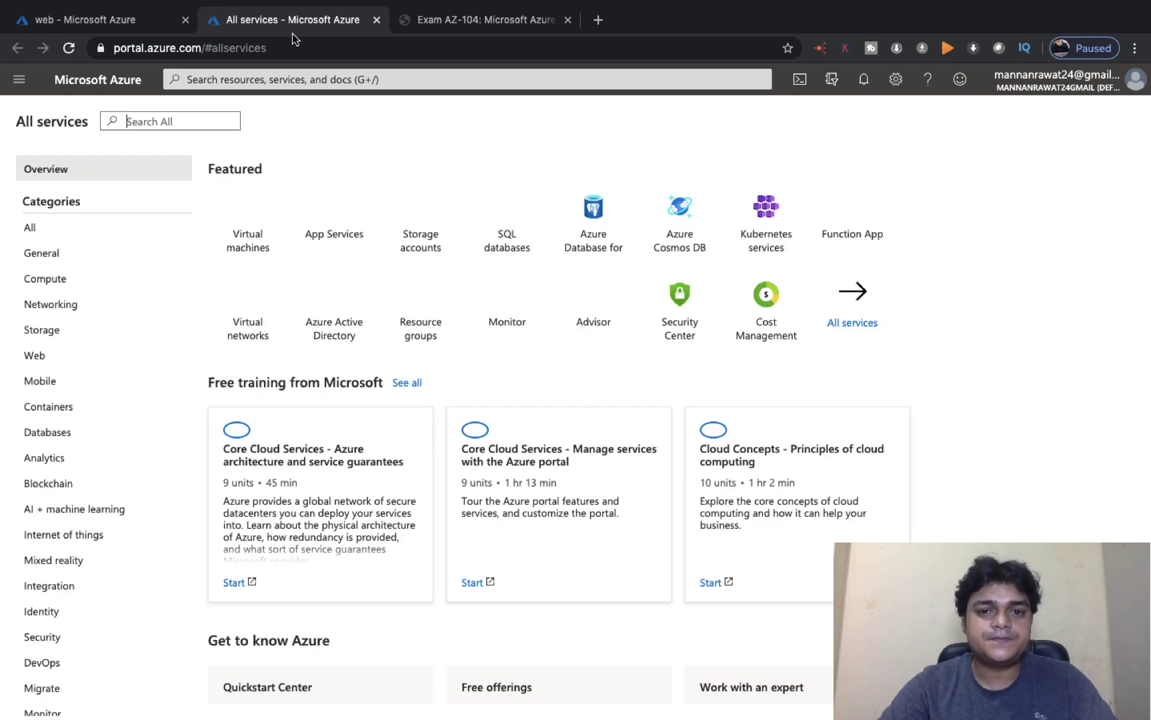
# Step: Open the training2019 storage account via Storage accounts and view its File shares
pyautogui.click(52, 332)
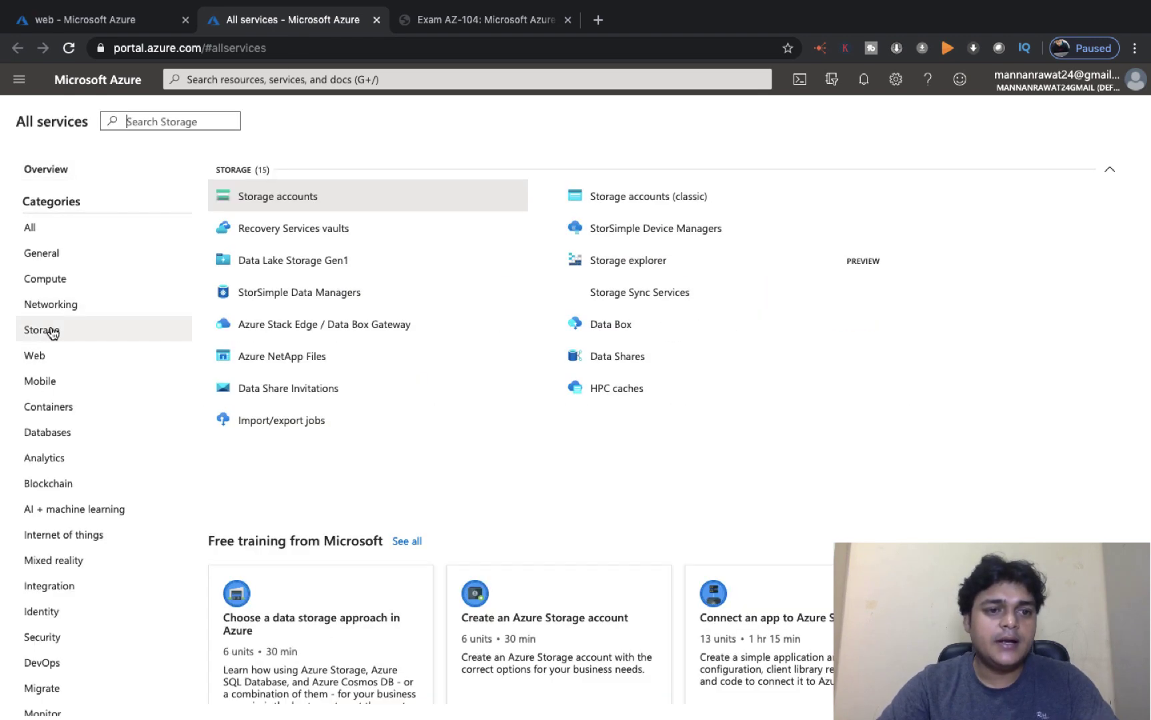
pyautogui.click(309, 190)
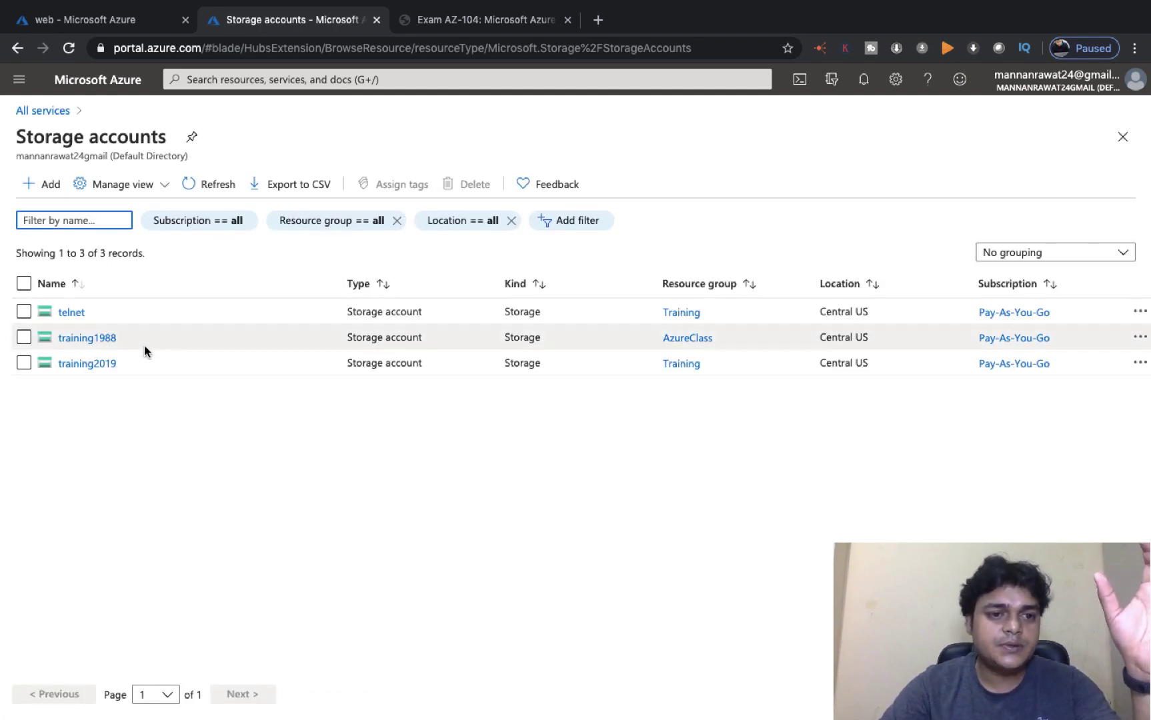
pyautogui.click(86, 364)
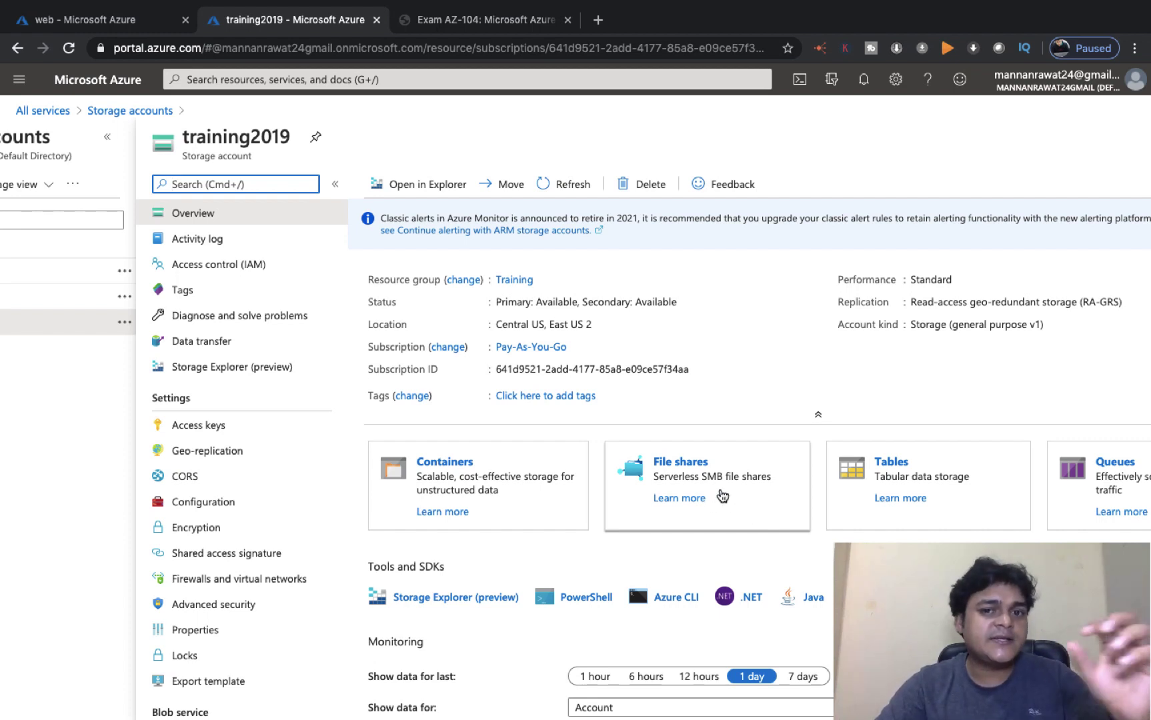
pyautogui.click(681, 463)
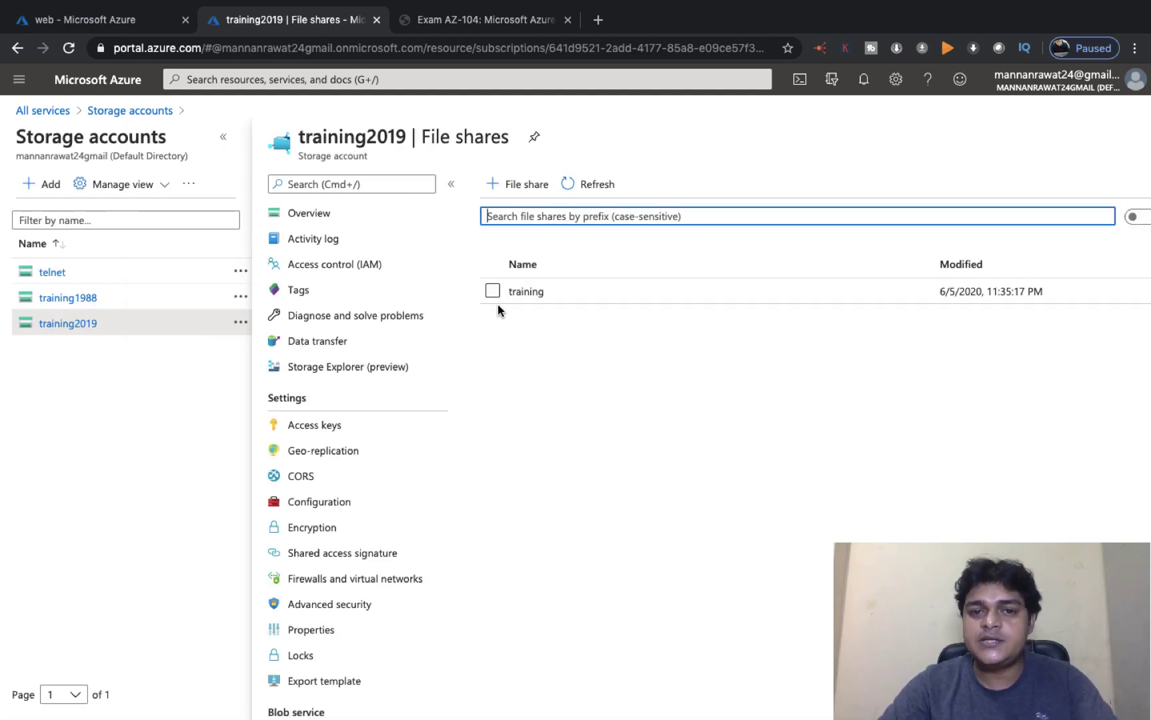
# Step: Delete the 'training' file share, confirming with its name, then start a new file share
pyautogui.click(327, 292)
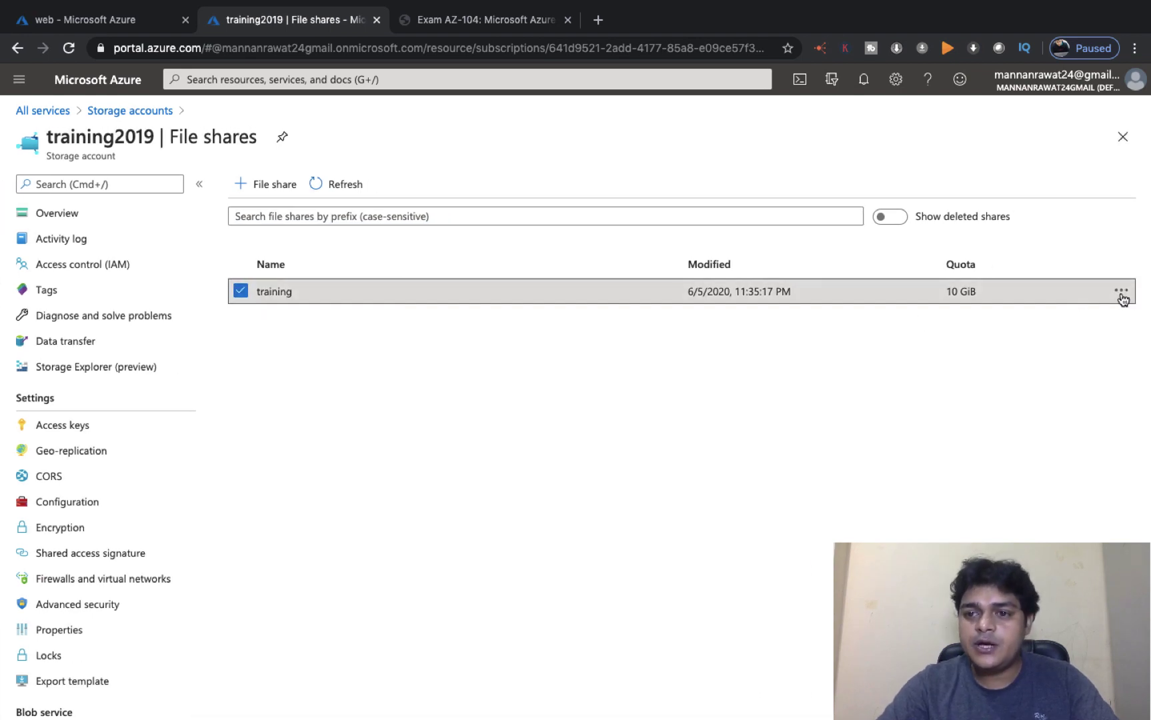
pyautogui.click(1121, 292)
pyautogui.click(989, 428)
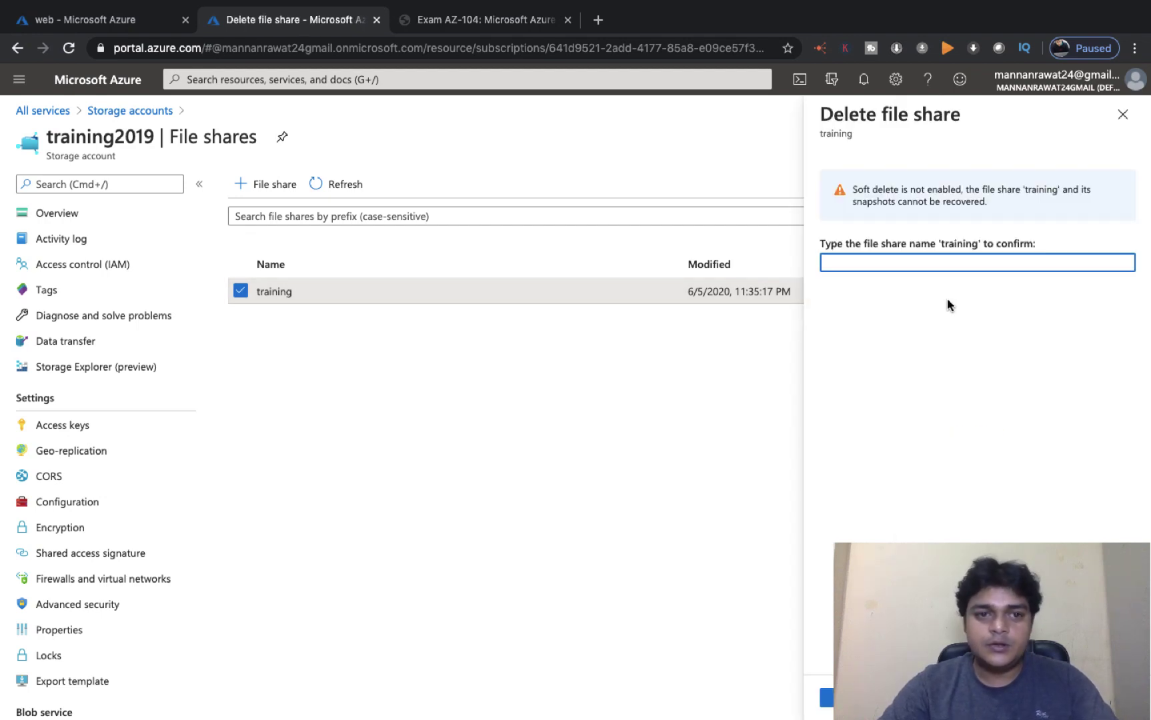
pyautogui.click(897, 260)
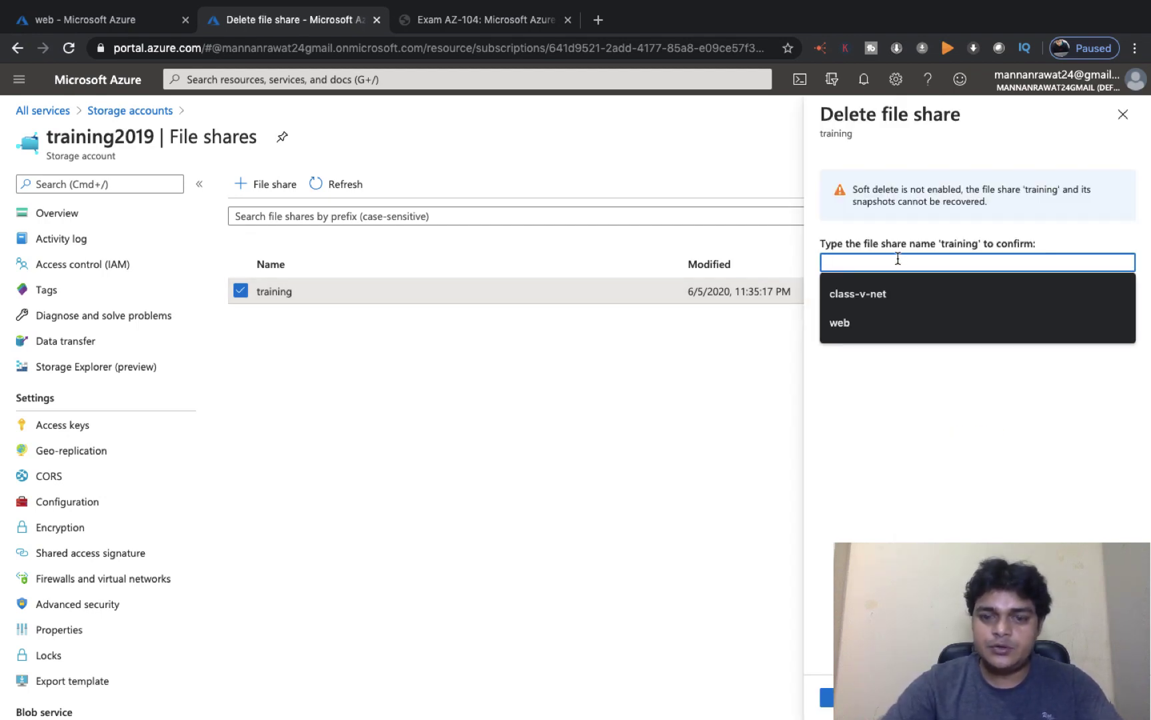
pyautogui.write('training')
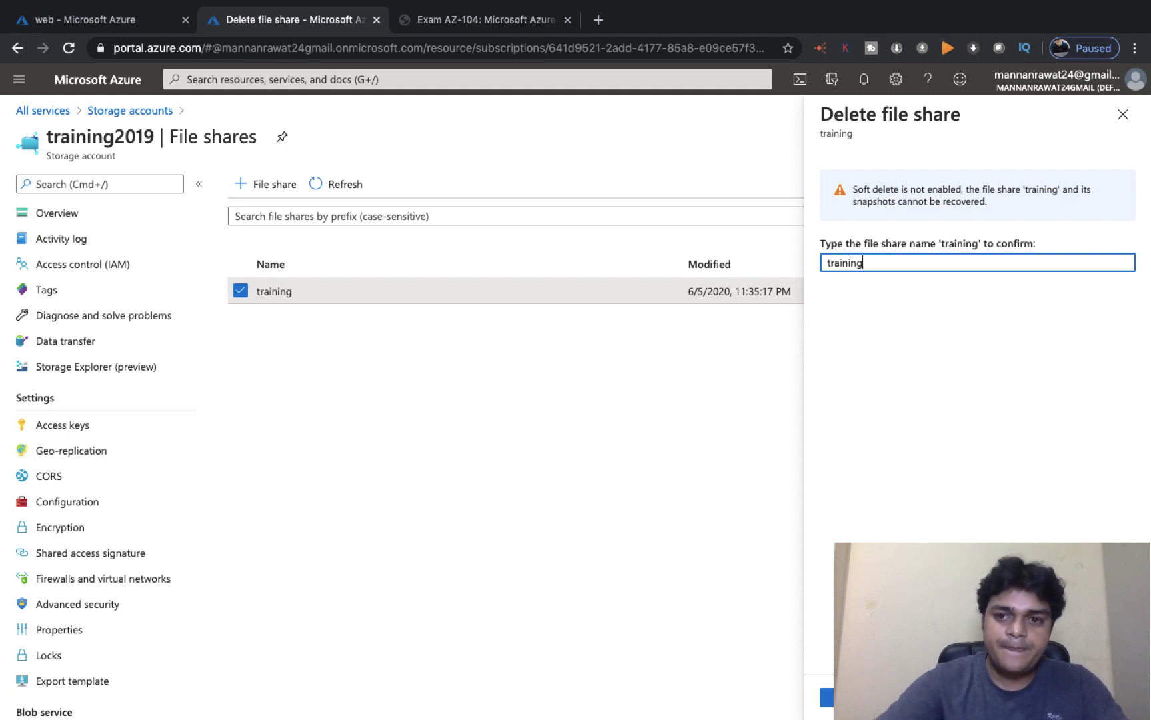
pyautogui.press('Return')
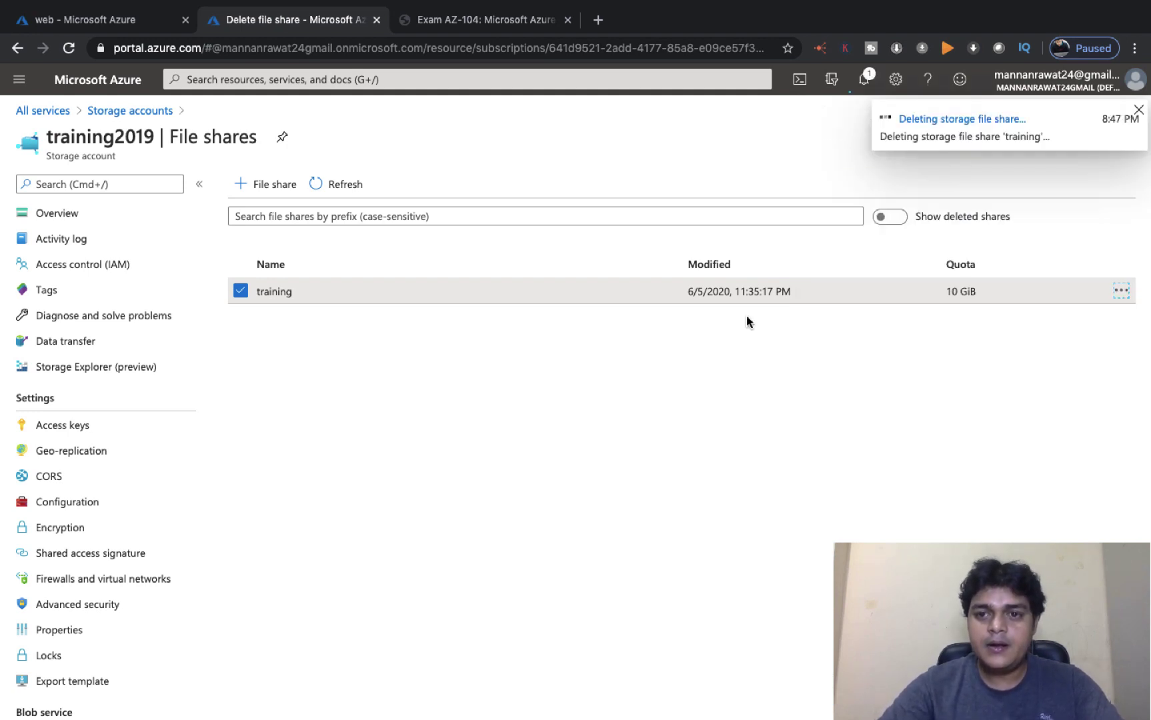
pyautogui.click(267, 189)
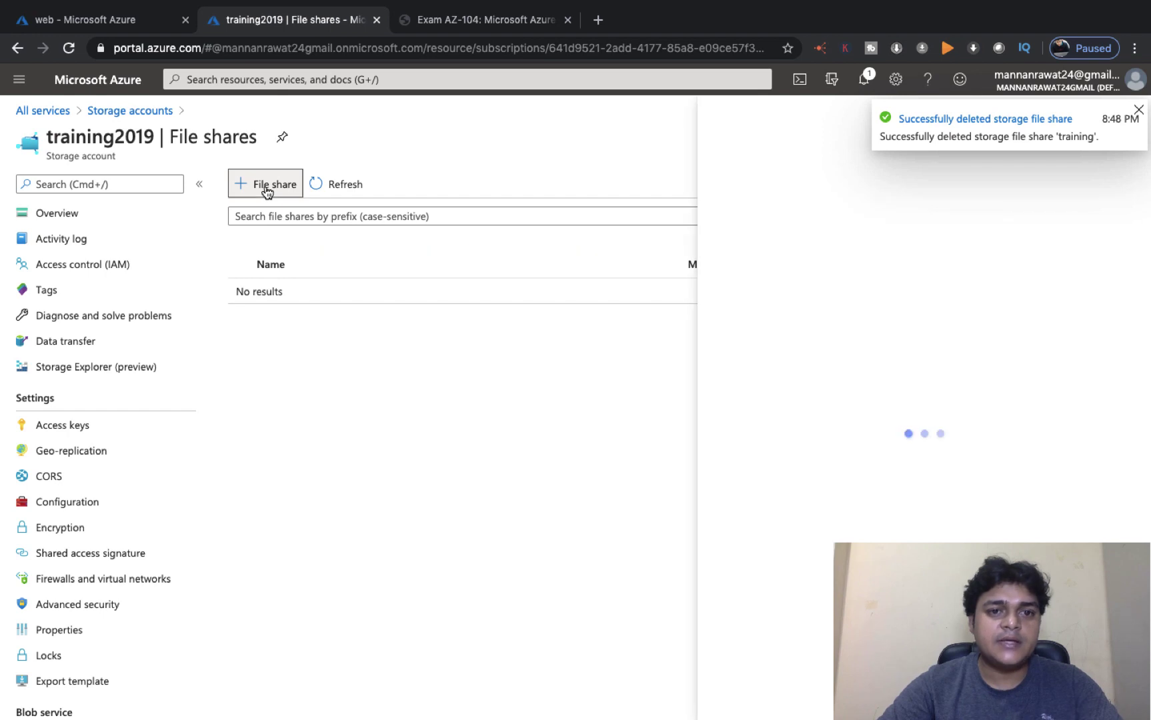
# Step: Create the file share 'demofile' with a 5 GiB quota, then switch to the Mac desktop
pyautogui.write('De')
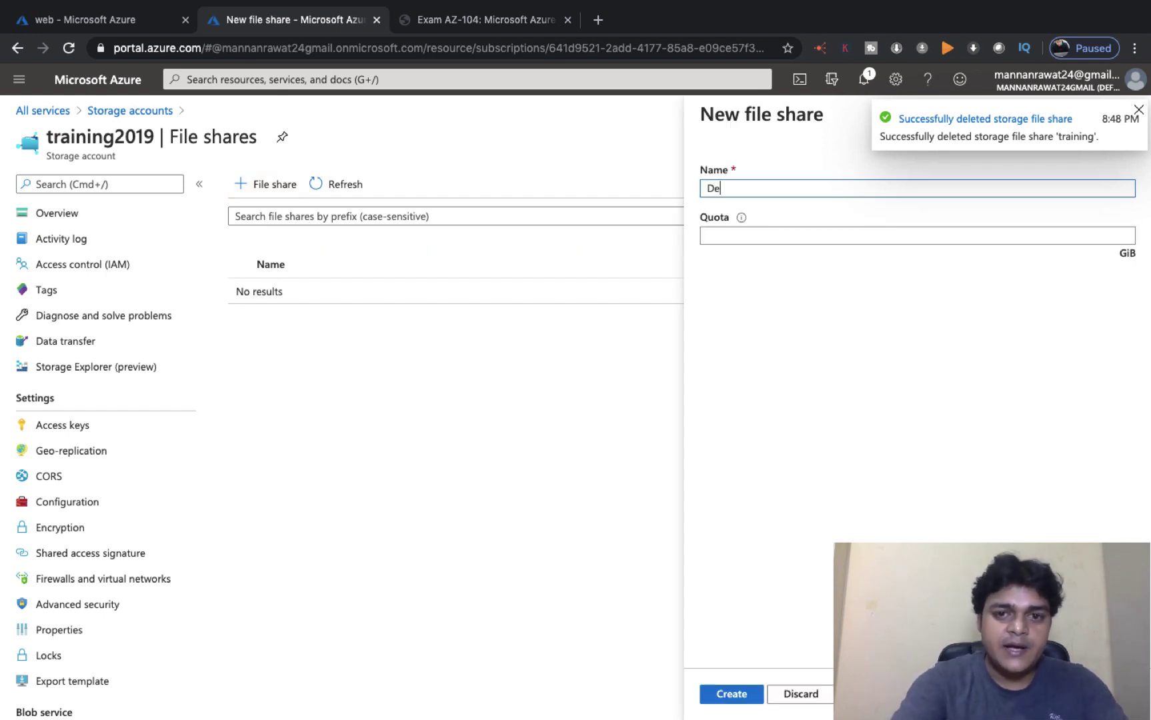
pyautogui.write('mofile')
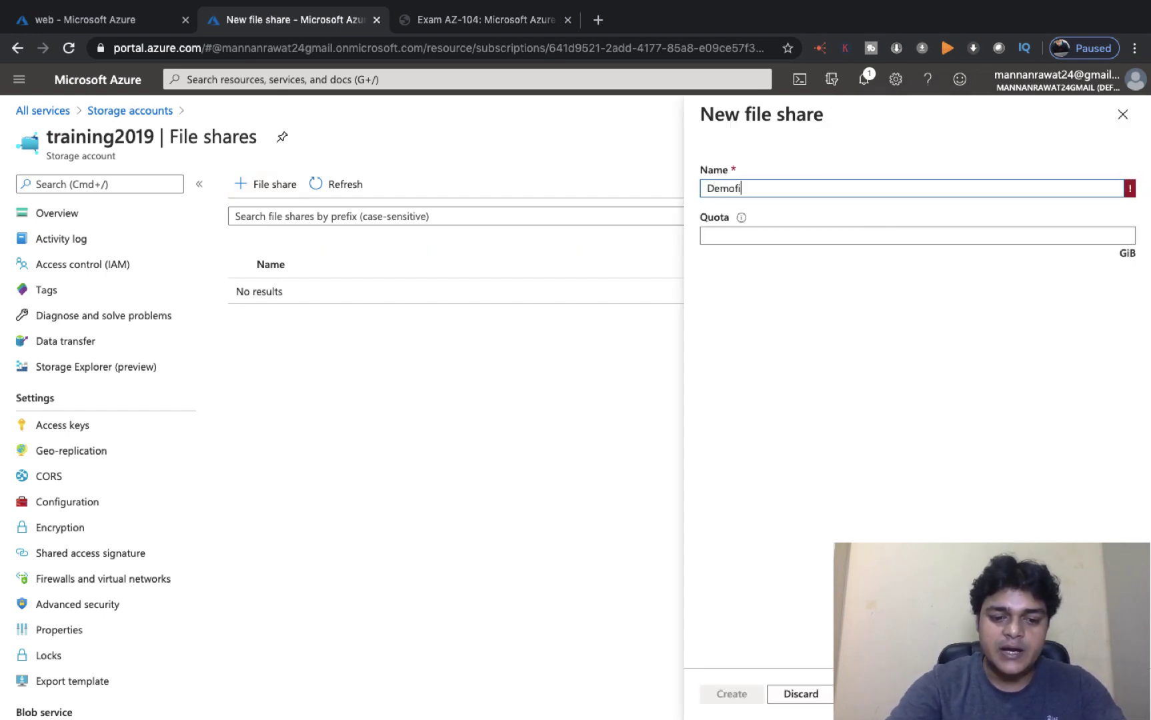
pyautogui.click(712, 188)
pyautogui.press('BackSpace')
pyautogui.write('d')
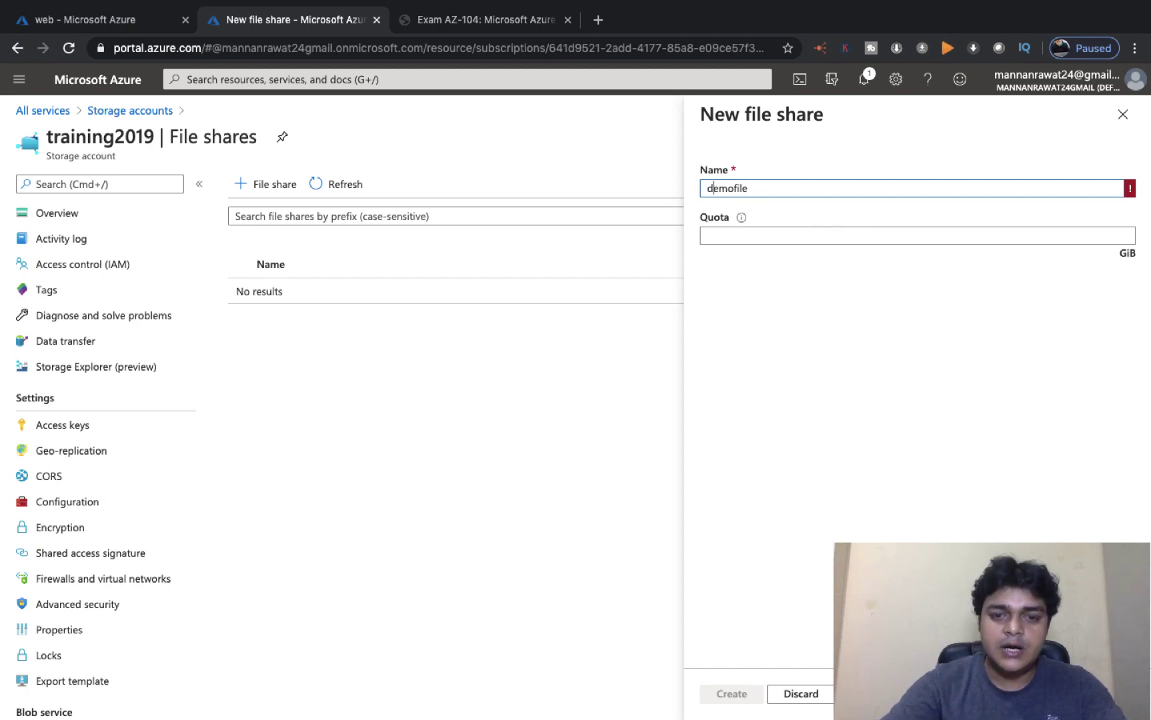
pyautogui.click(743, 236)
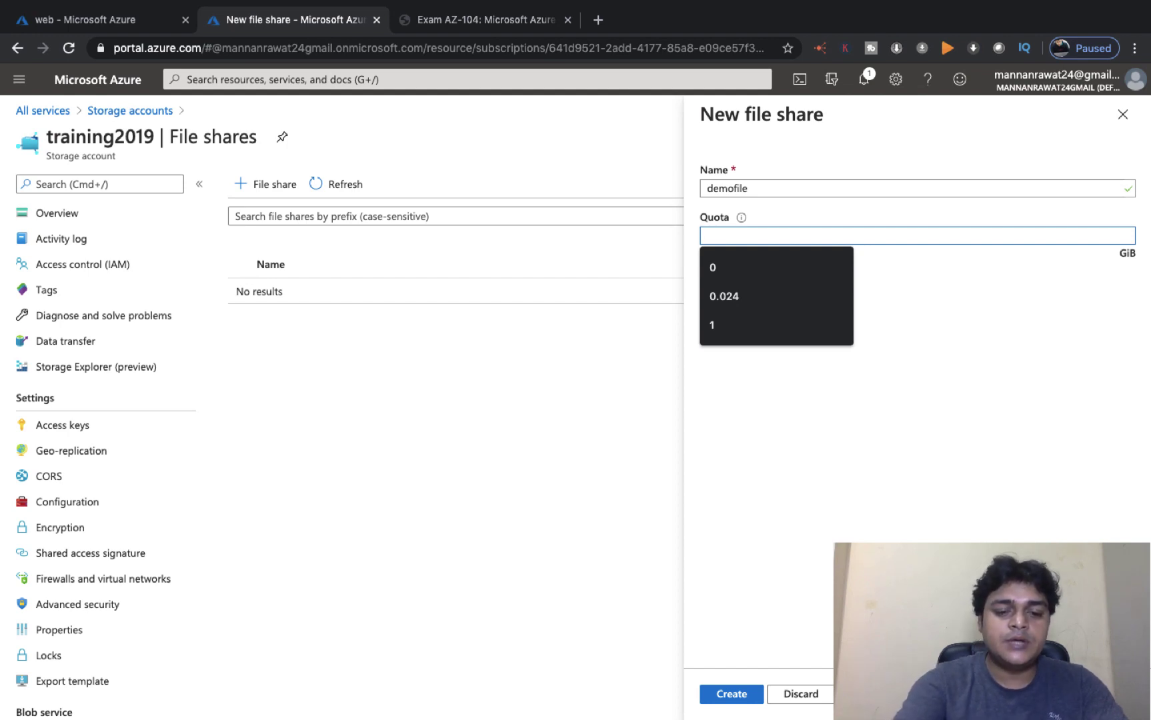
pyautogui.write('5')
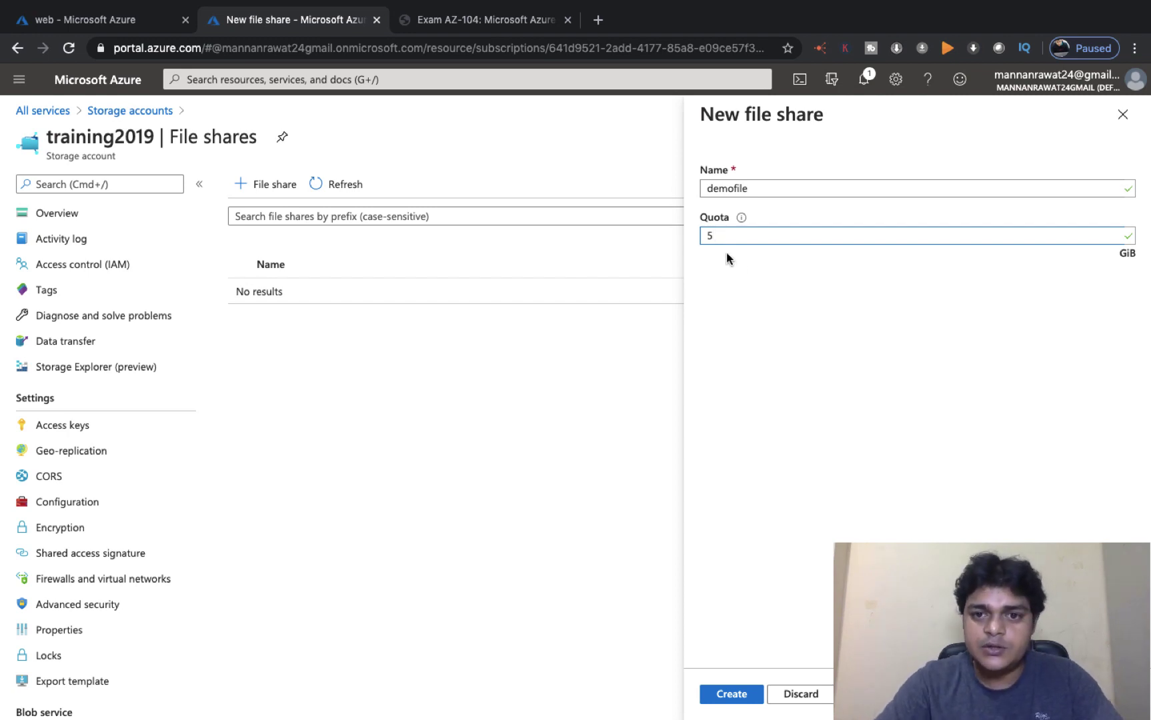
pyautogui.click(731, 694)
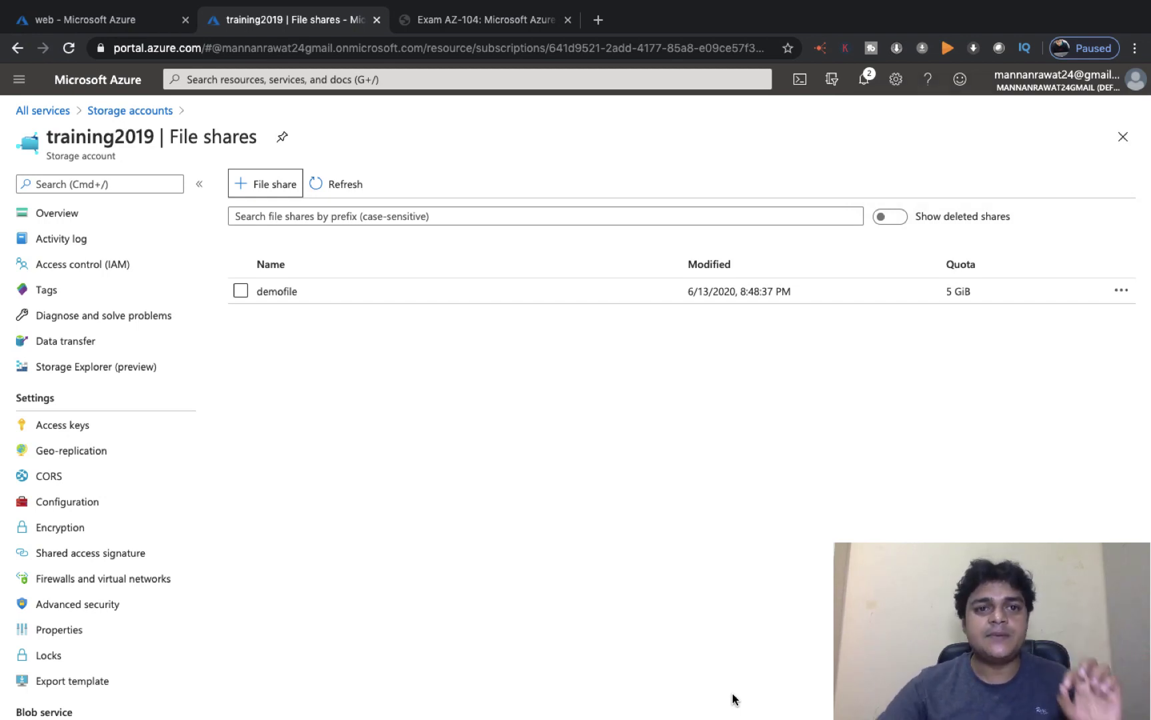
pyautogui.hotkey('ctrl', 'Left')
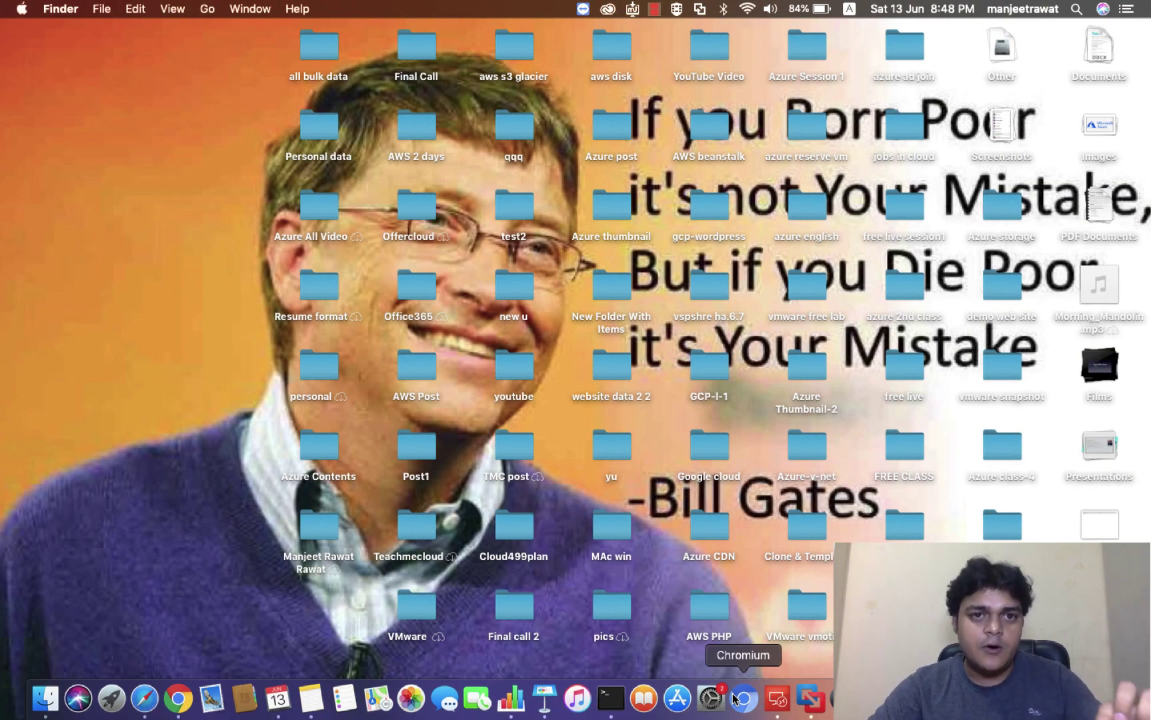
# Step: Launch Microsoft Azure Storage Explorer from system search and make it full screen
pyautogui.press('super+space')
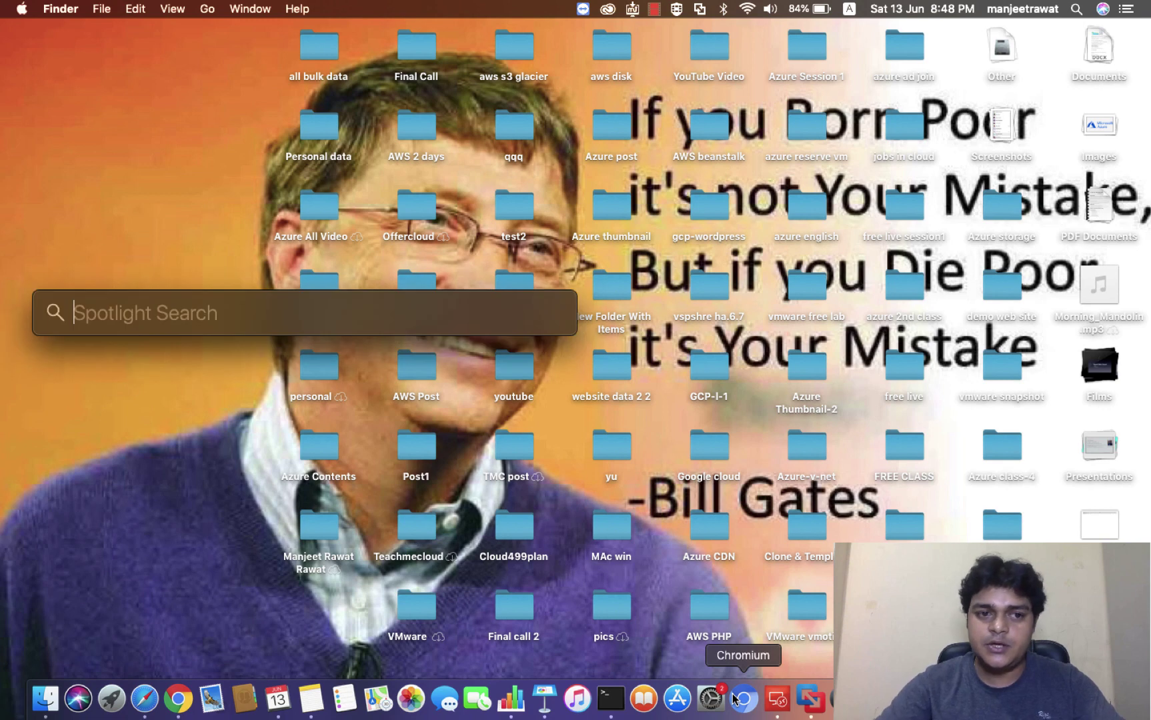
pyautogui.write('azure')
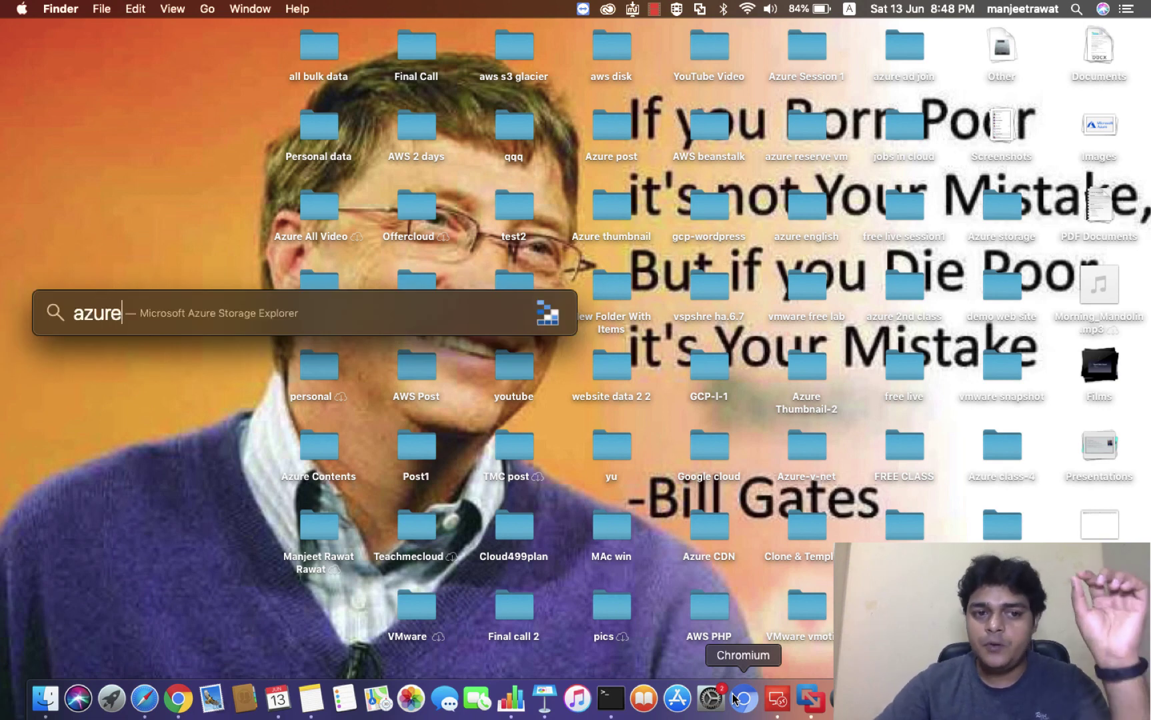
pyautogui.press('Return')
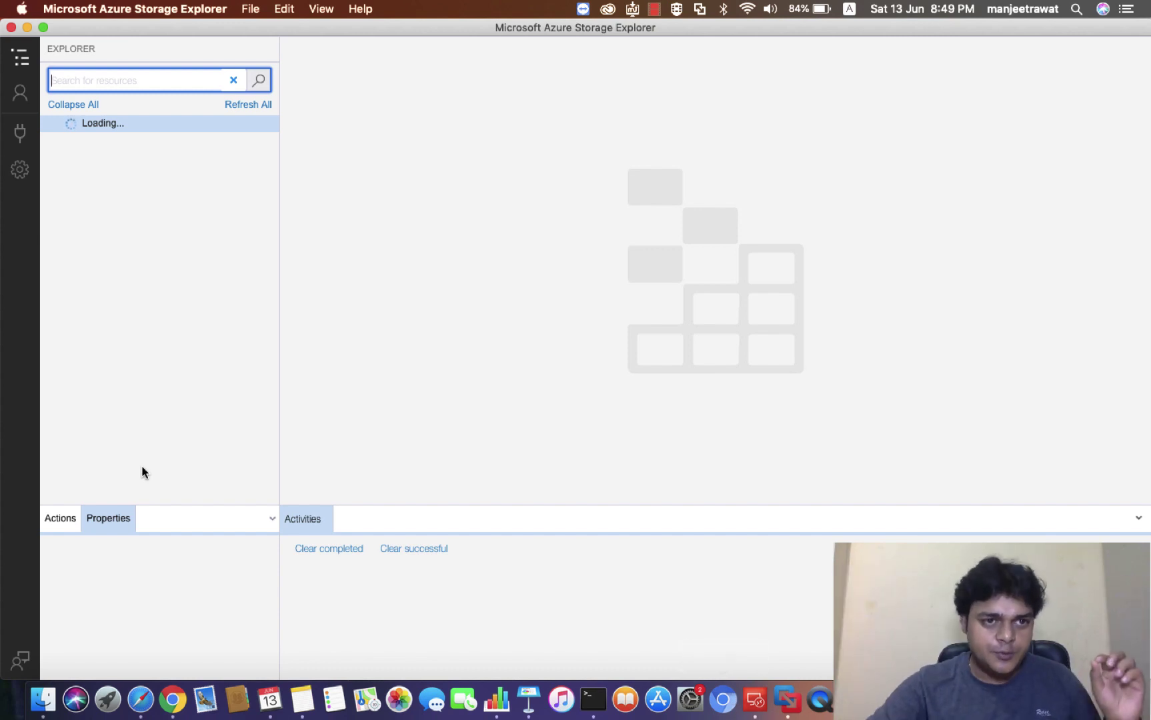
pyautogui.click(41, 24)
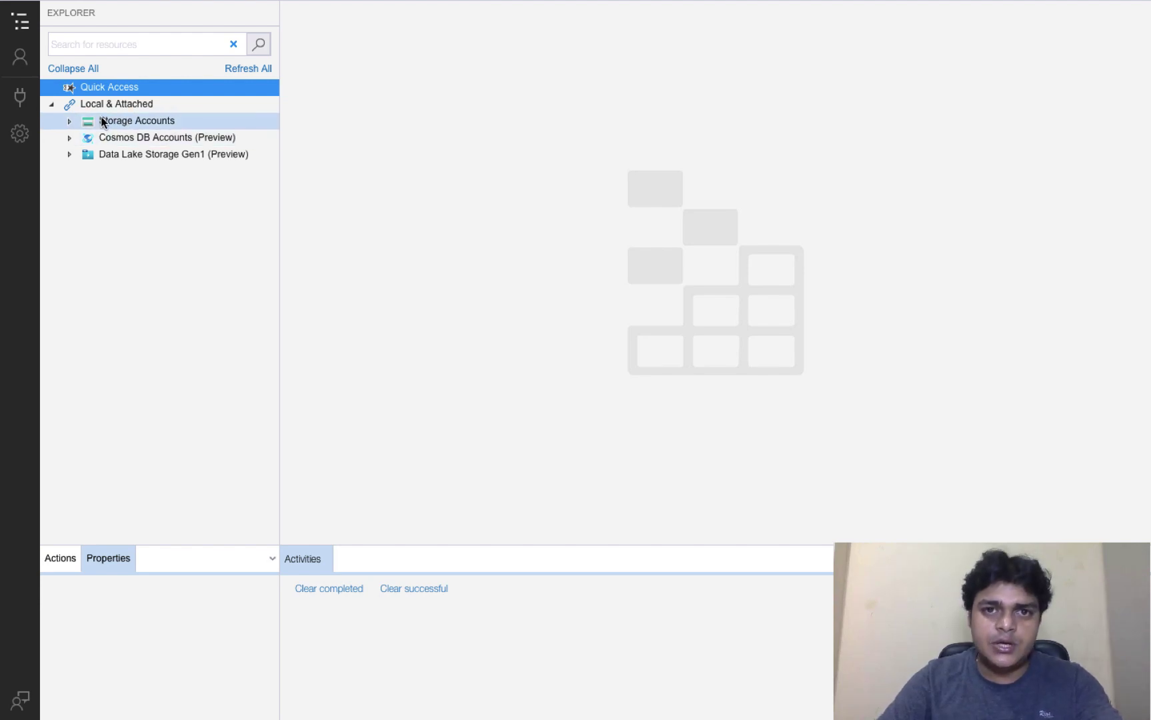
# Step: Start a storage connection using account name and key, with display name 'class-storage'
pyautogui.click(22, 106)
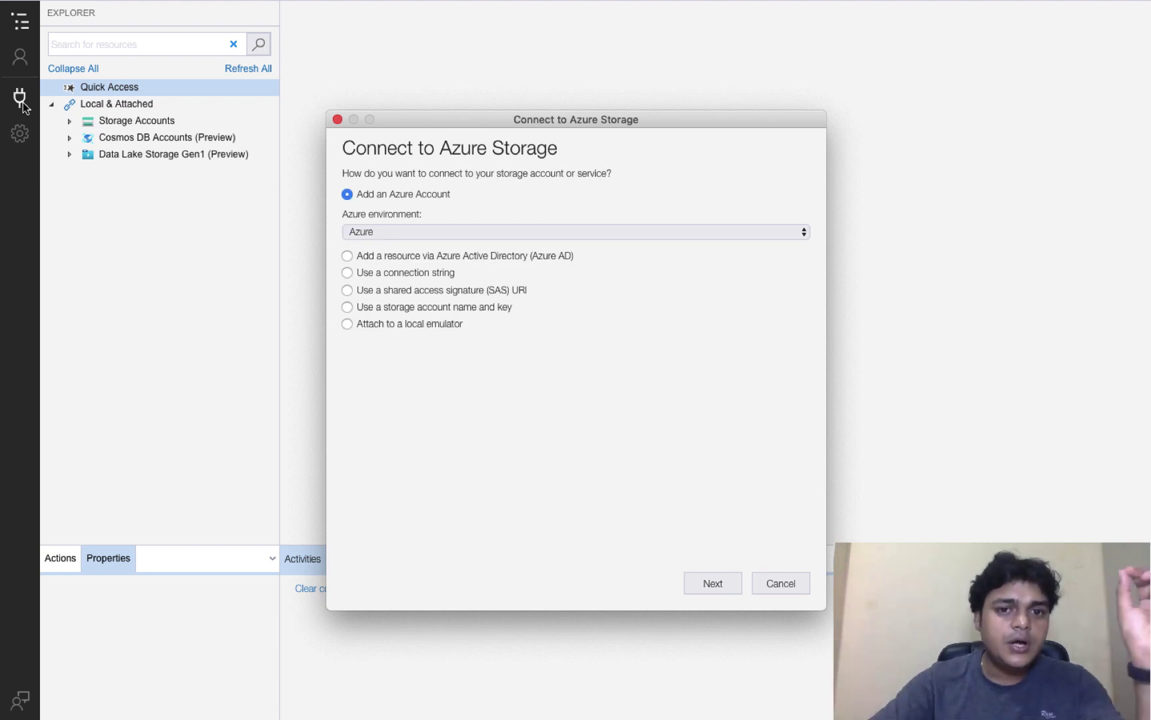
pyautogui.click(347, 306)
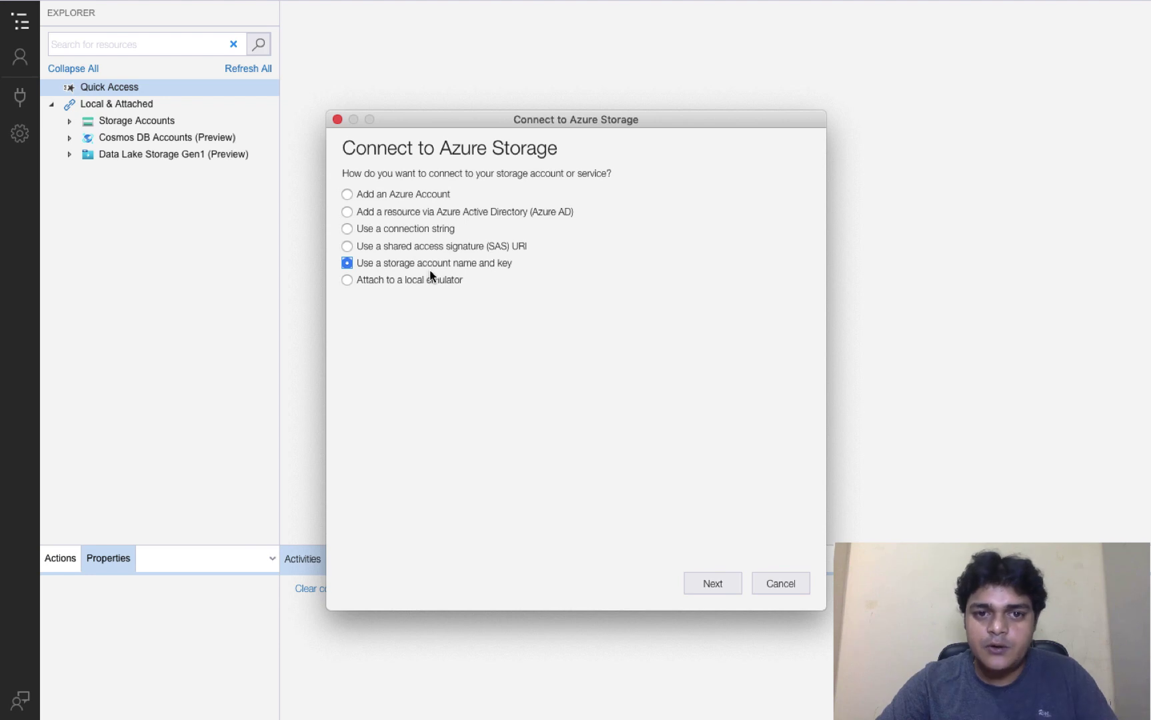
pyautogui.click(728, 589)
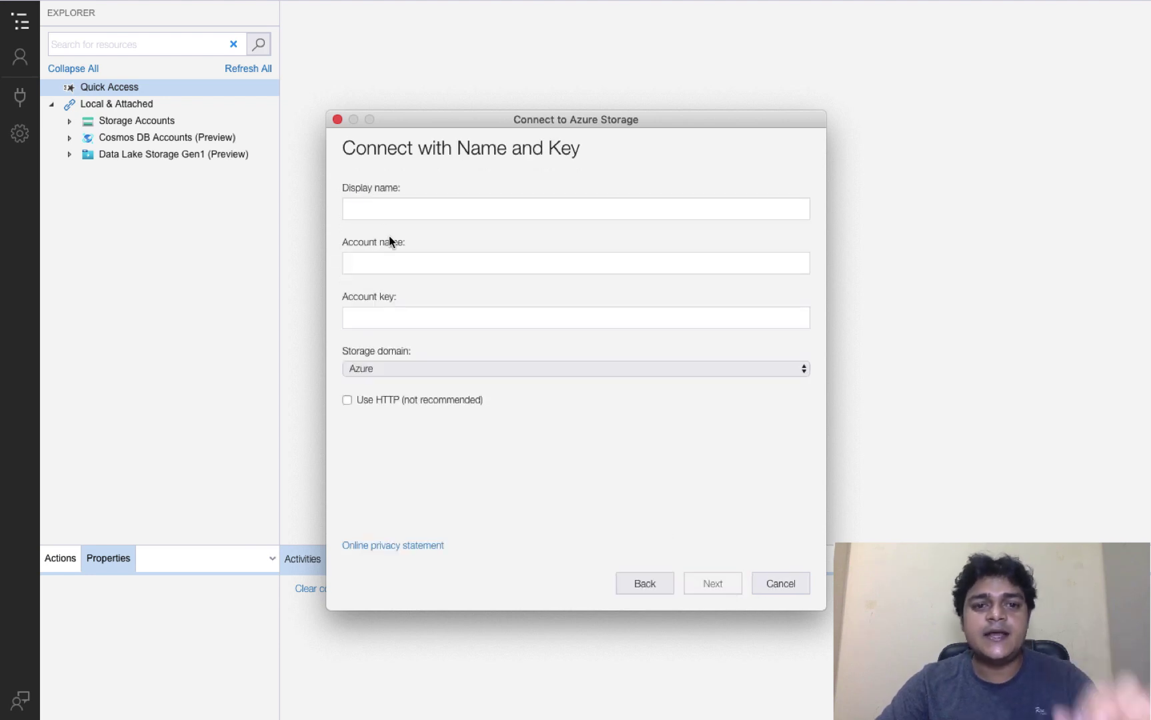
pyautogui.click(377, 212)
pyautogui.write('de')
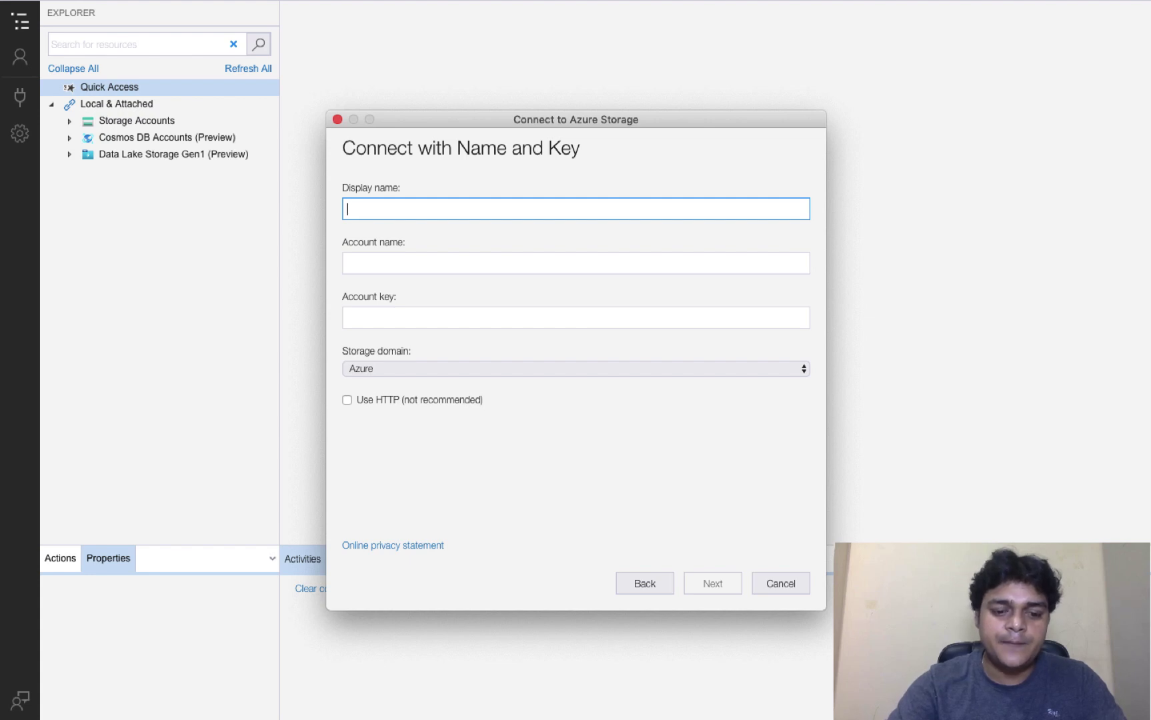
pyautogui.write('class-st')
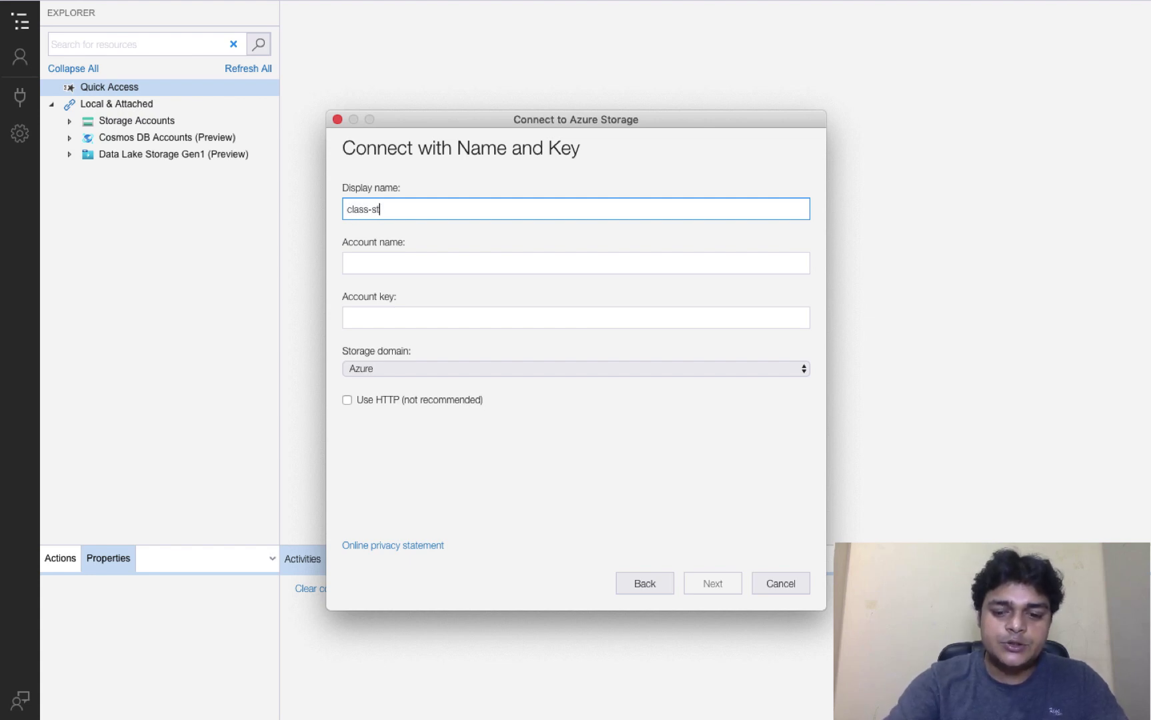
pyautogui.write('orage')
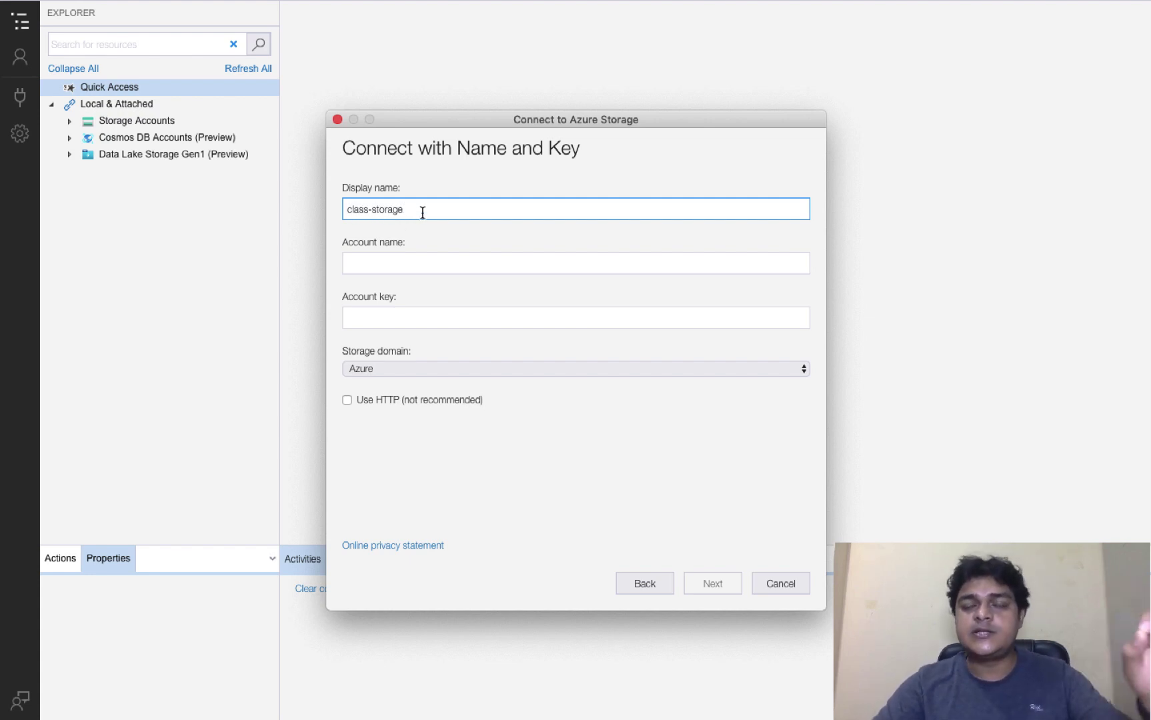
# Step: Enter account name training2019 after checking it in the portal, then go fetch the key
pyautogui.click(425, 253)
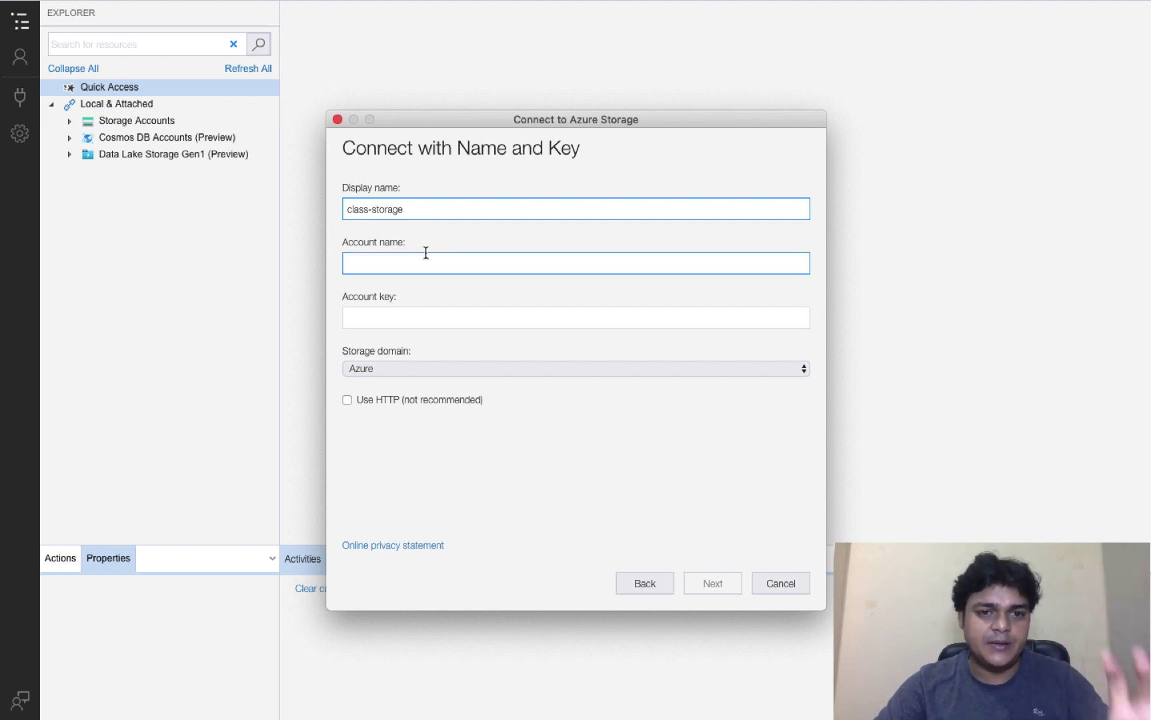
pyautogui.hotkey('ctrl', 'Right')
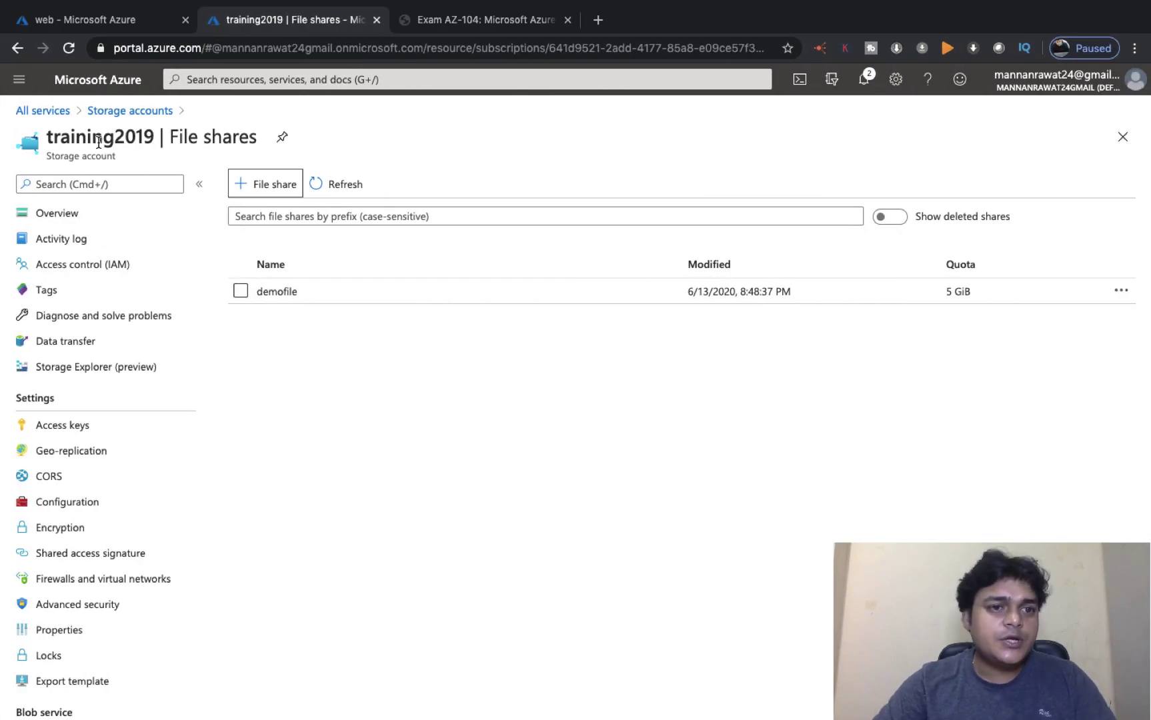
pyautogui.hotkey('ctrl', 'Left')
pyautogui.click(401, 264)
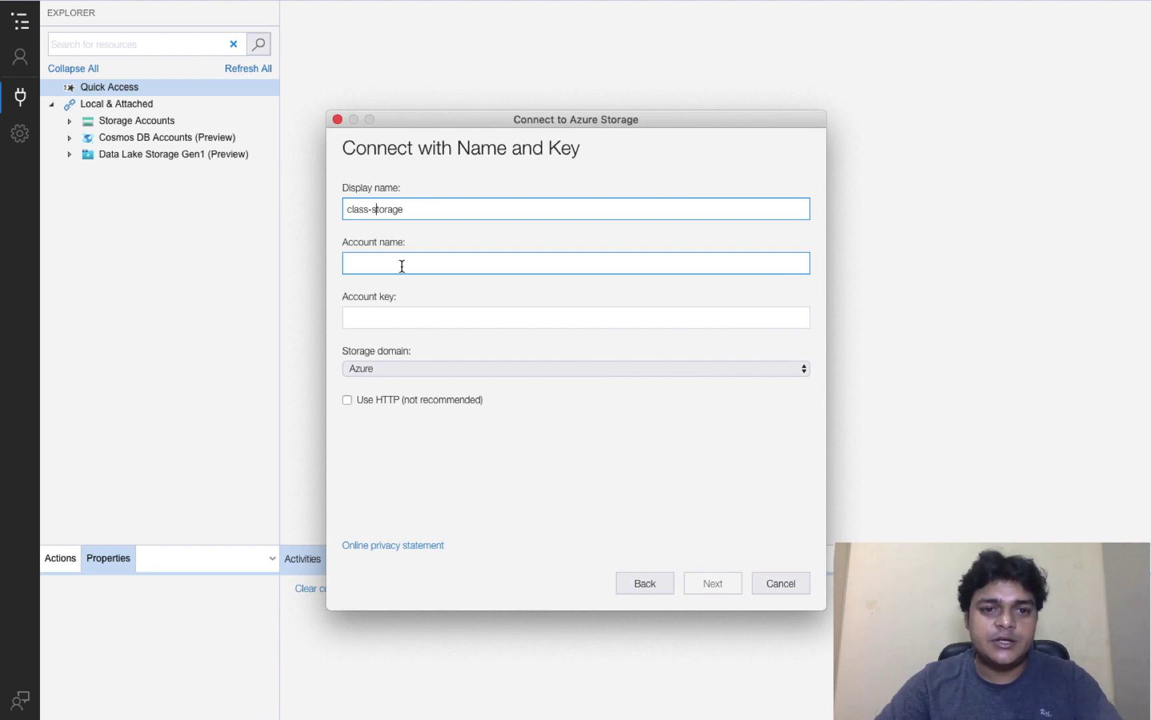
pyautogui.write('training2019')
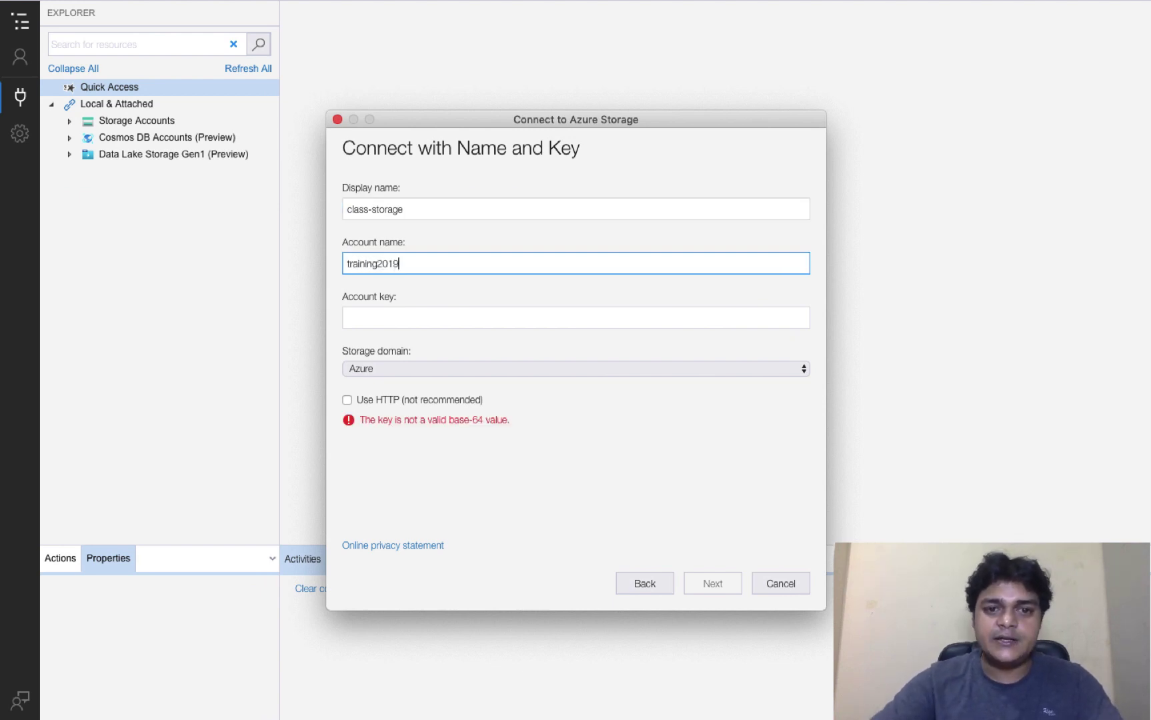
pyautogui.click(430, 319)
pyautogui.hotkey('ctrl', 'Right')
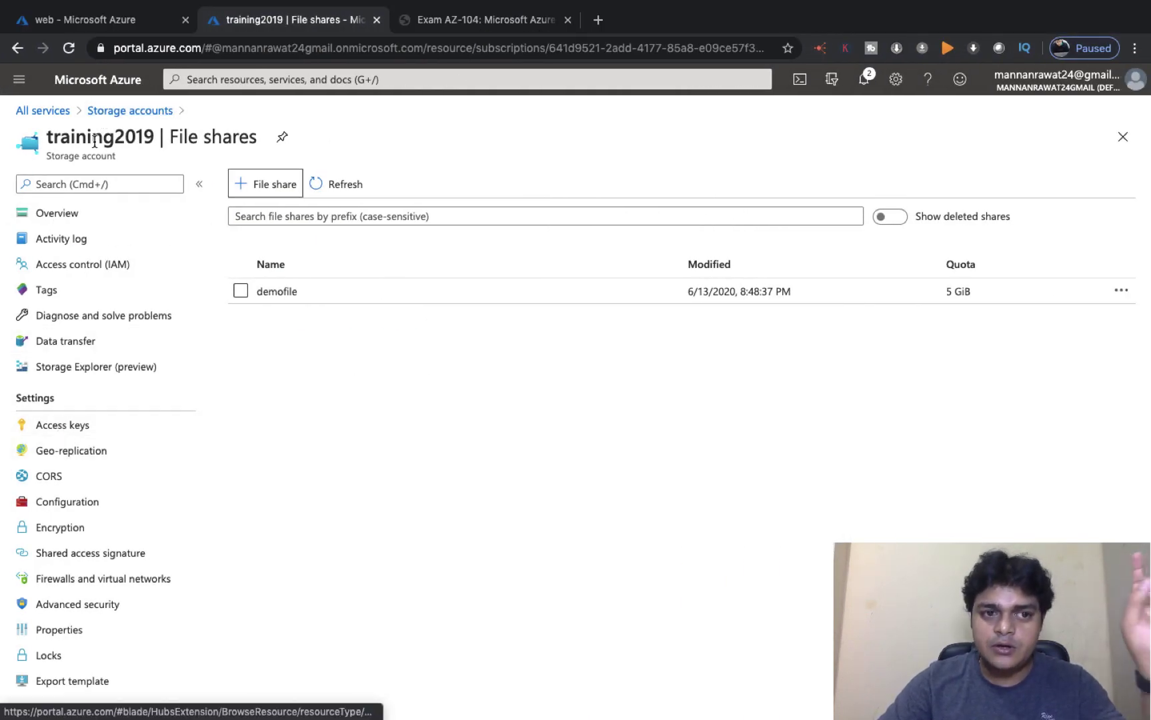
# Step: Copy key1 from the portal's access keys and paste it as the account key
pyautogui.click(67, 434)
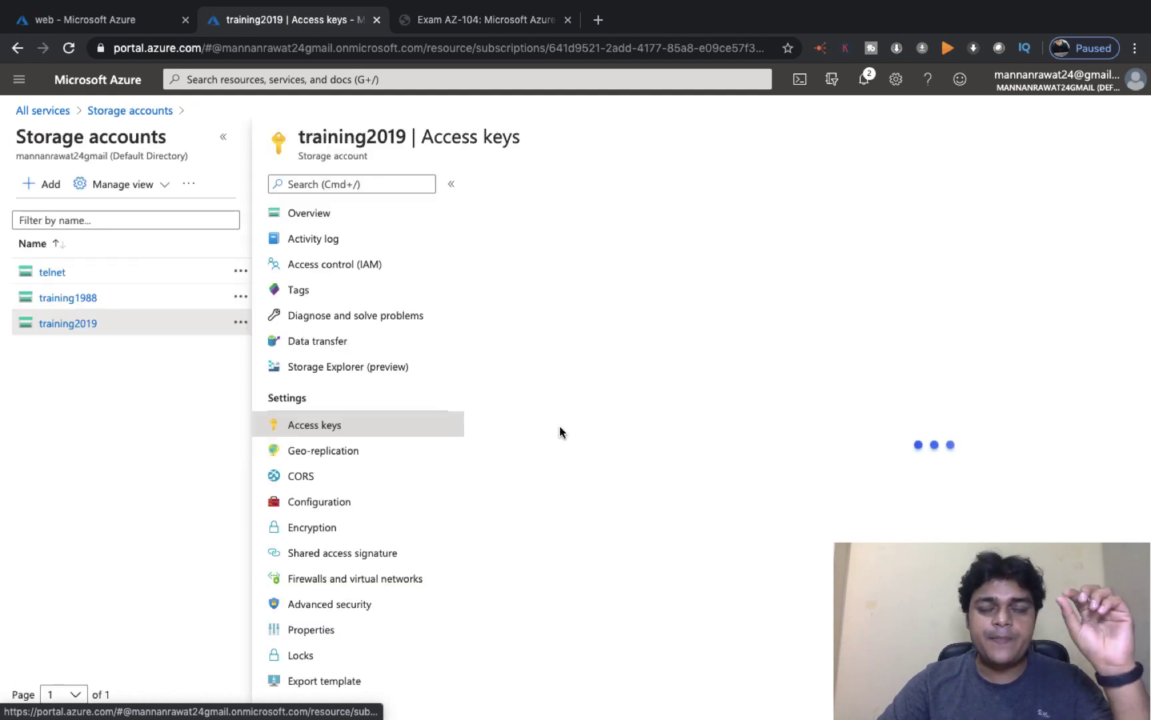
pyautogui.click(560, 426)
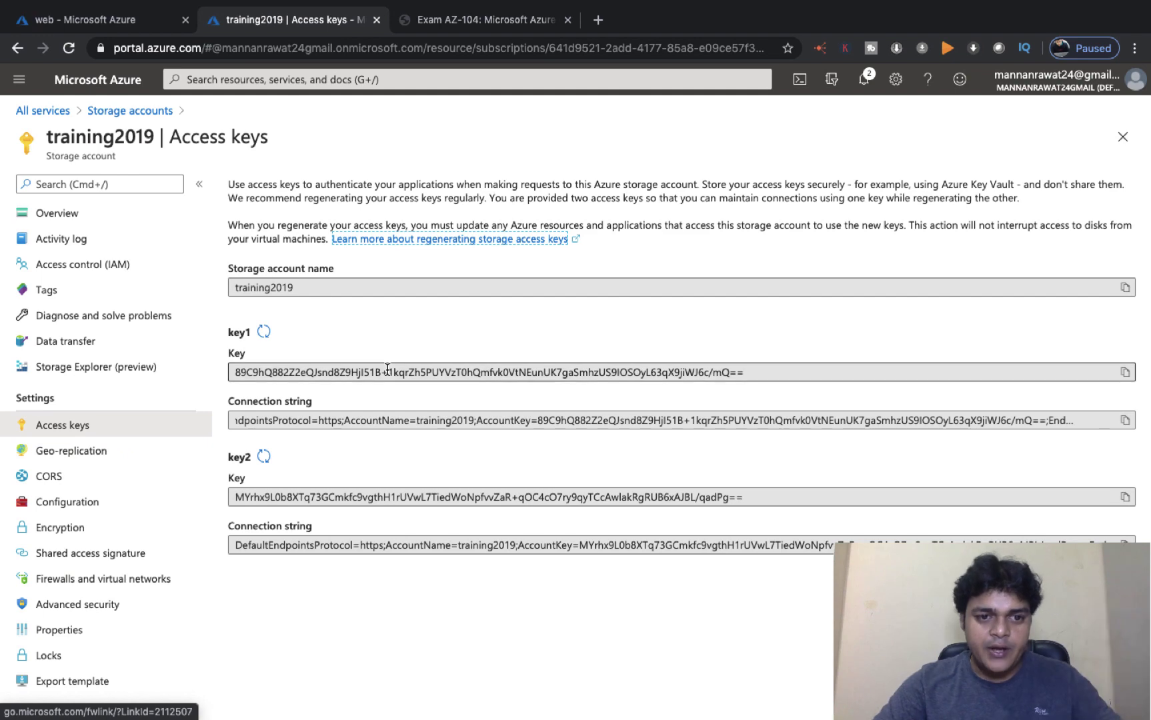
pyautogui.click(1124, 372)
pyautogui.hotkey('ctrl', 'Left')
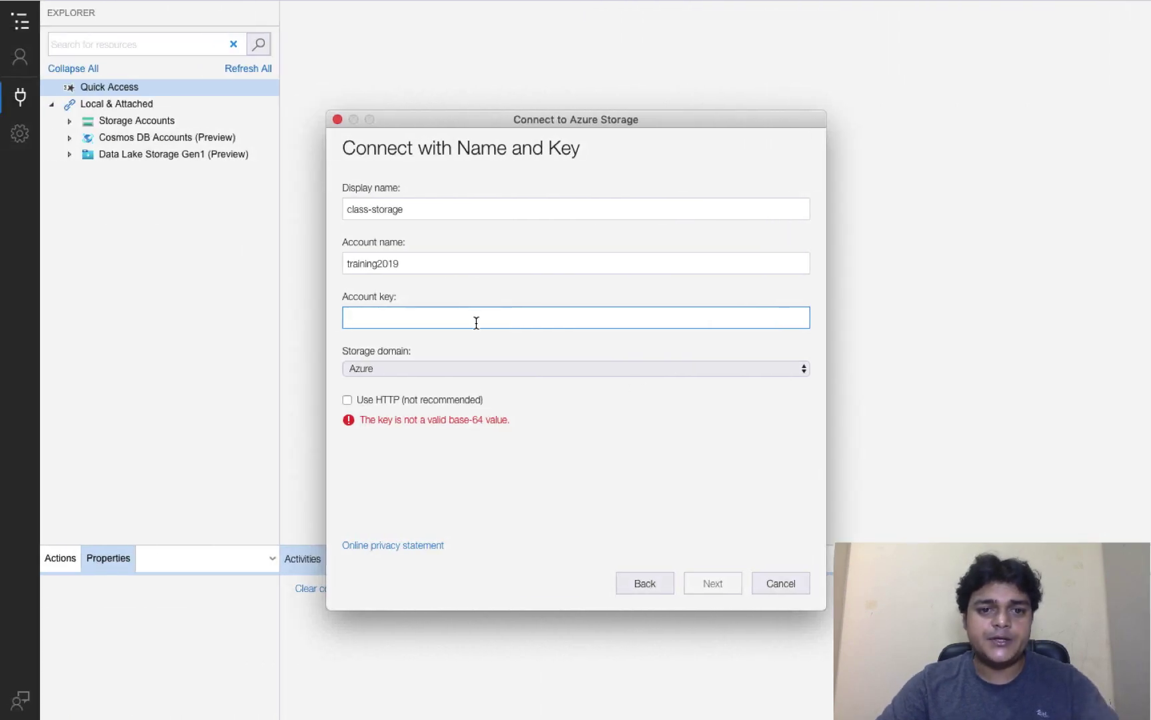
pyautogui.press('super+v')
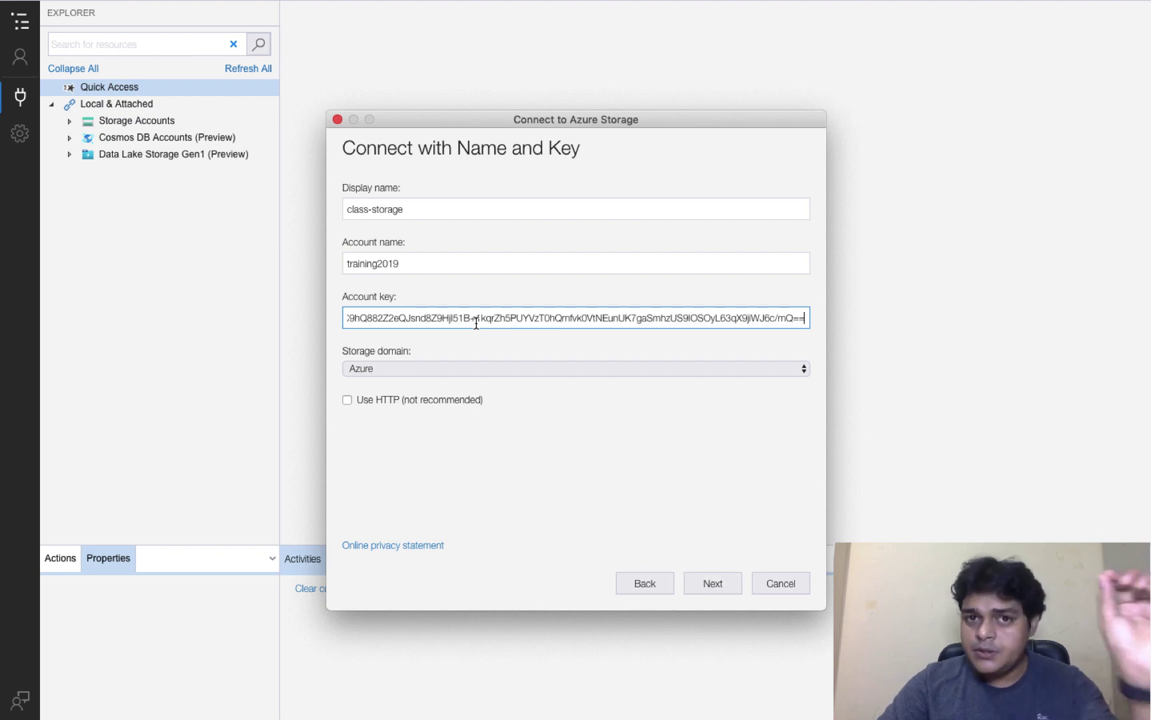
# Step: Verify the connection details, review the summary, and connect the training2019 account
pyautogui.click(387, 266)
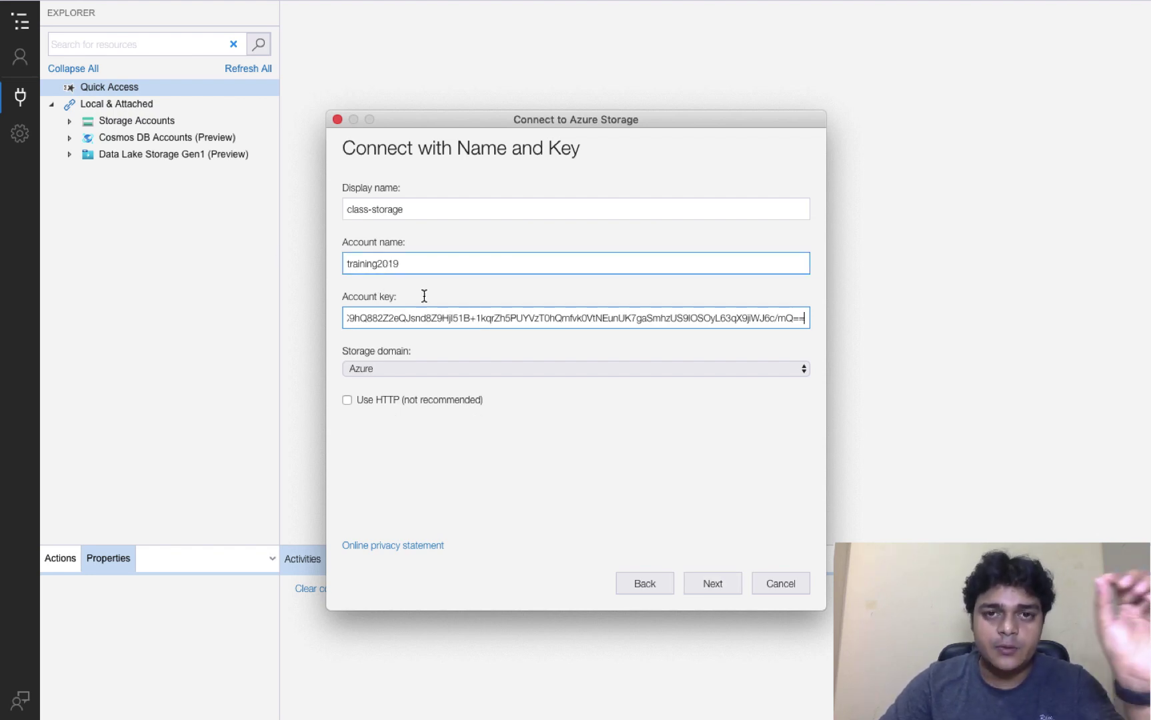
pyautogui.click(552, 483)
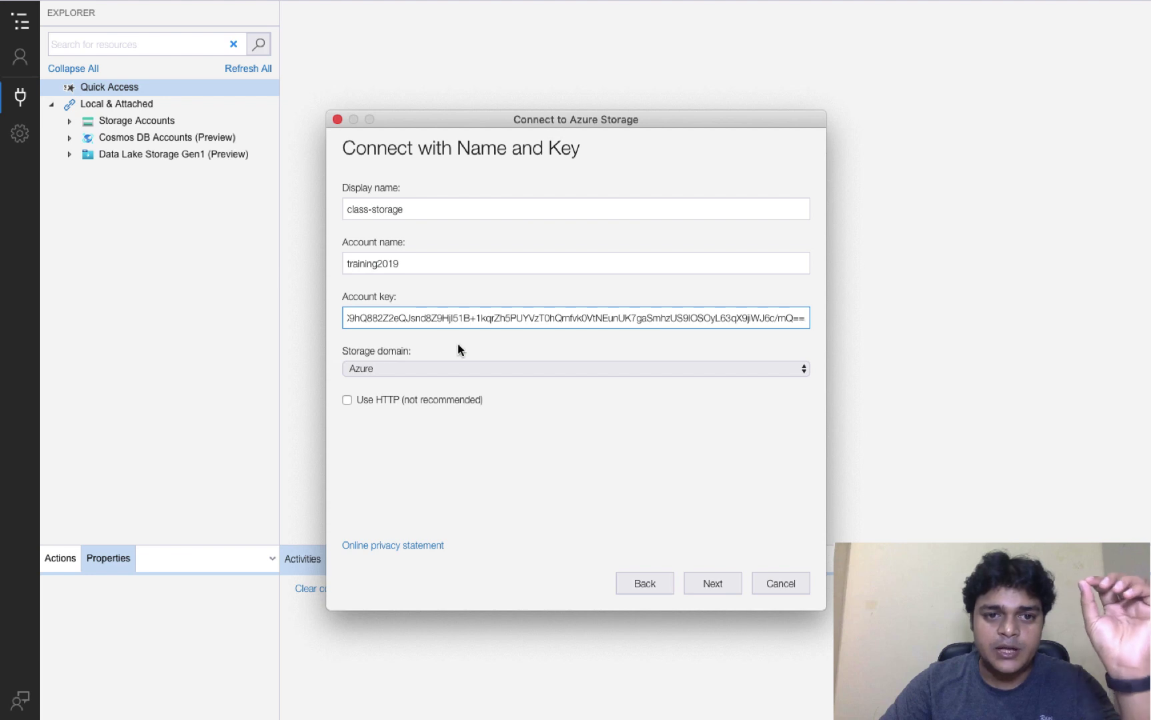
pyautogui.click(721, 584)
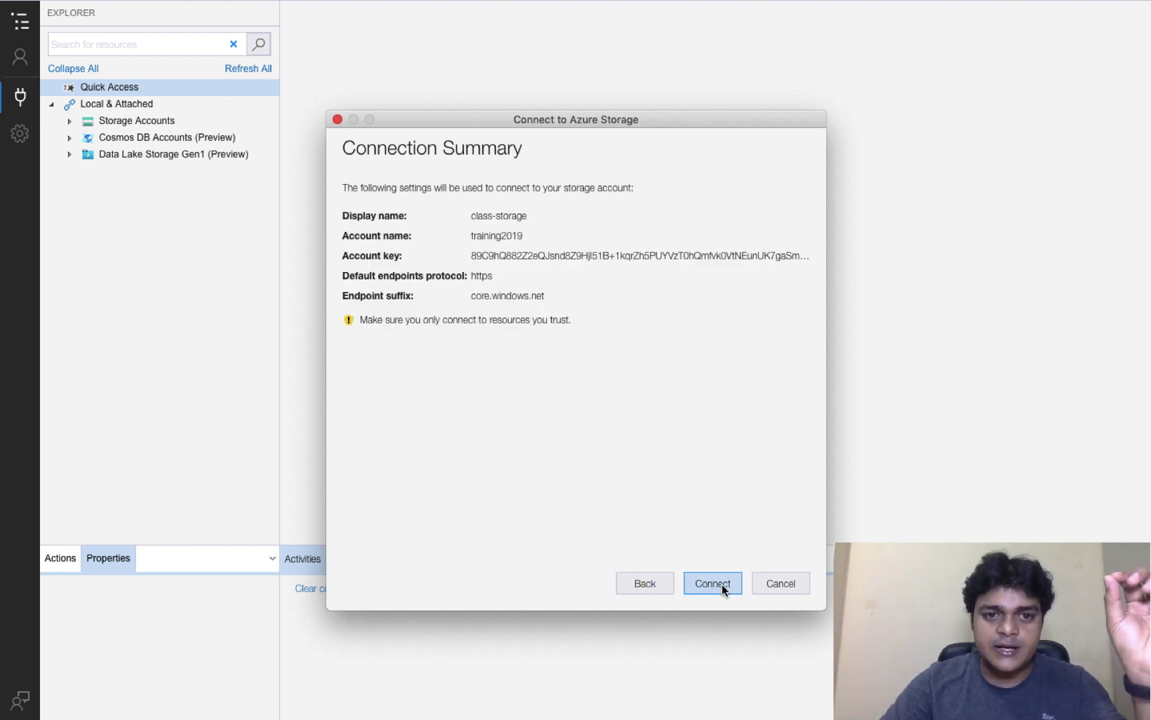
pyautogui.click(720, 584)
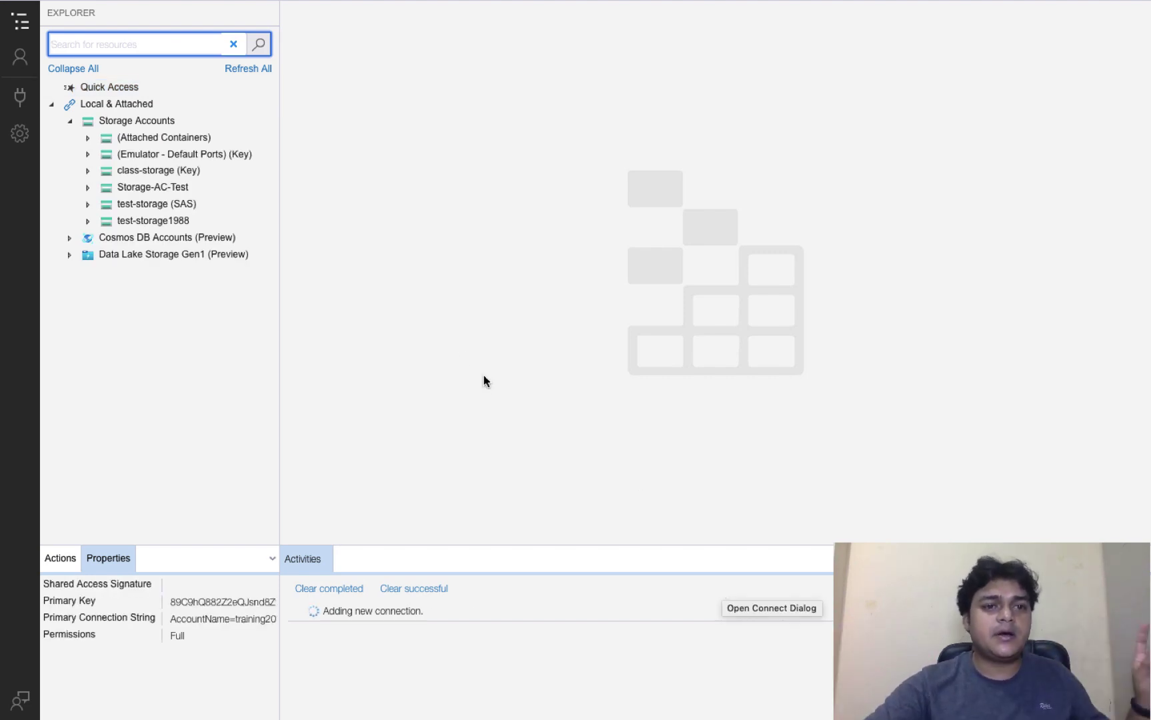
# Step: Expand class-storage (Key) and its File Shares, then open the demofile share
pyautogui.click(87, 171)
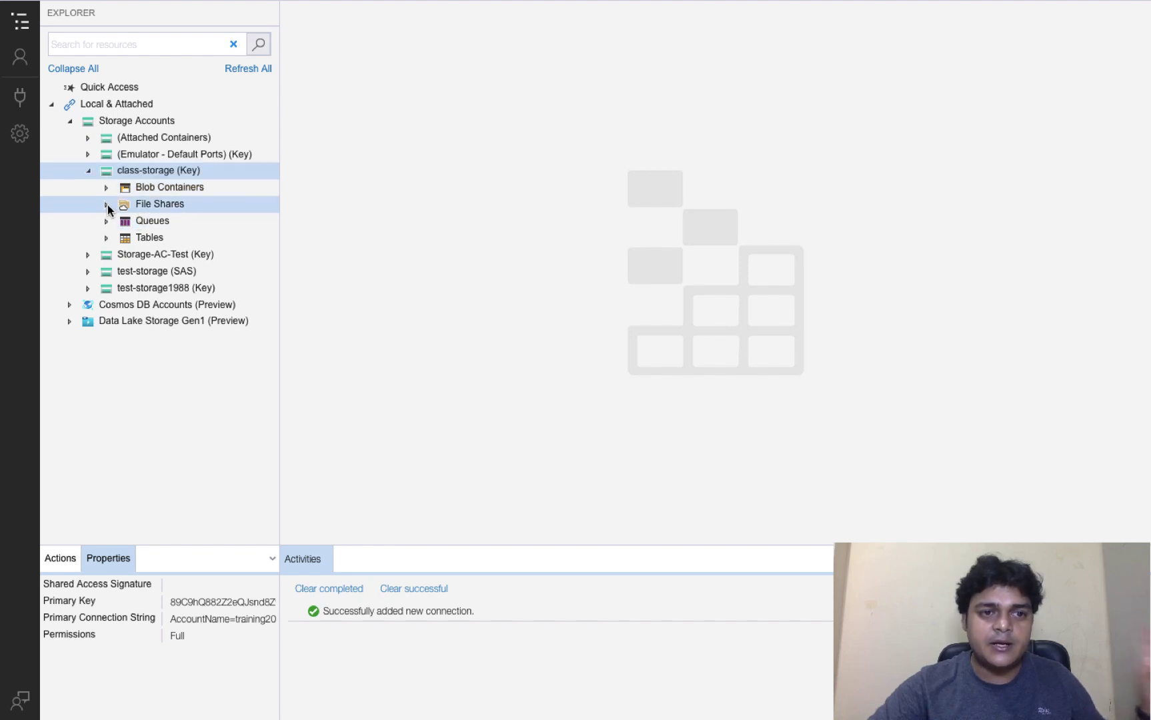
pyautogui.click(107, 204)
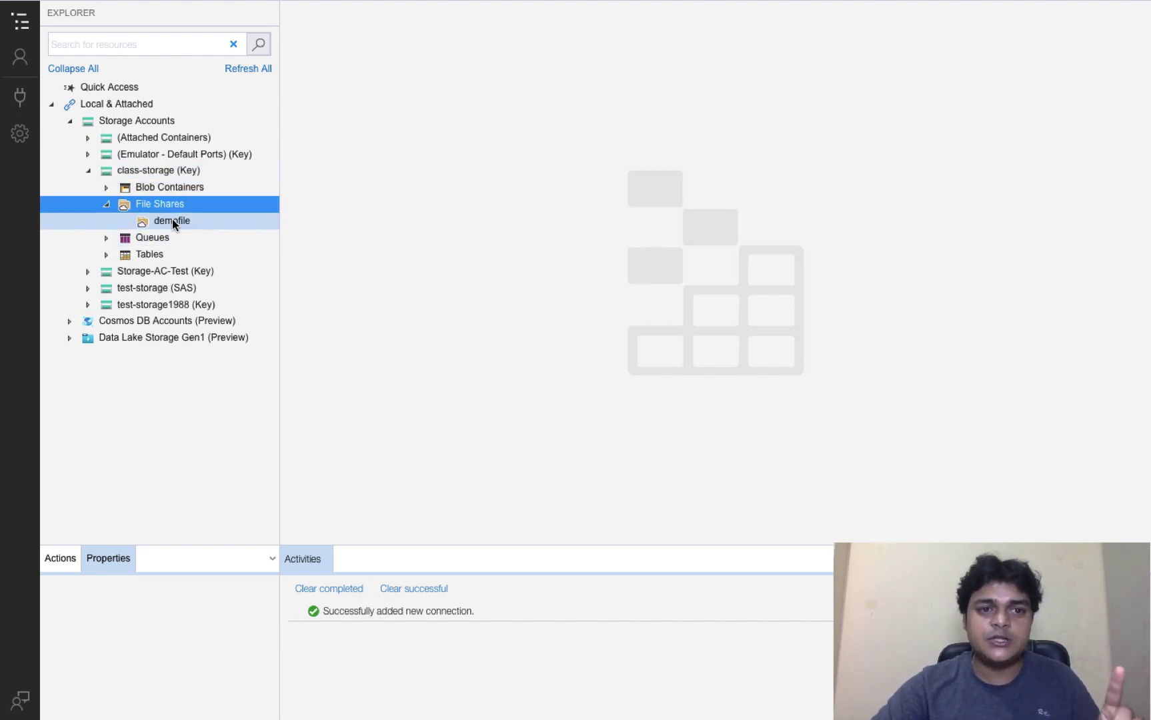
pyautogui.click(172, 220)
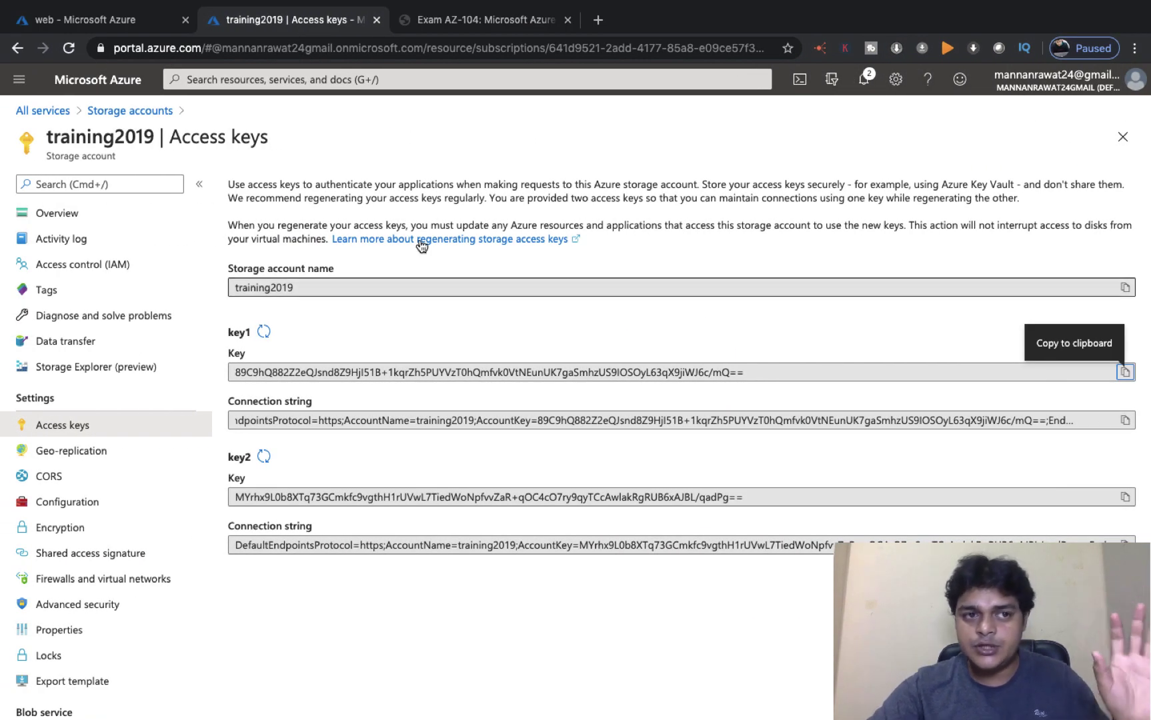
# Step: Copy the web VM's public IP 104.43.167.157 from its portal overview
pyautogui.click(108, 30)
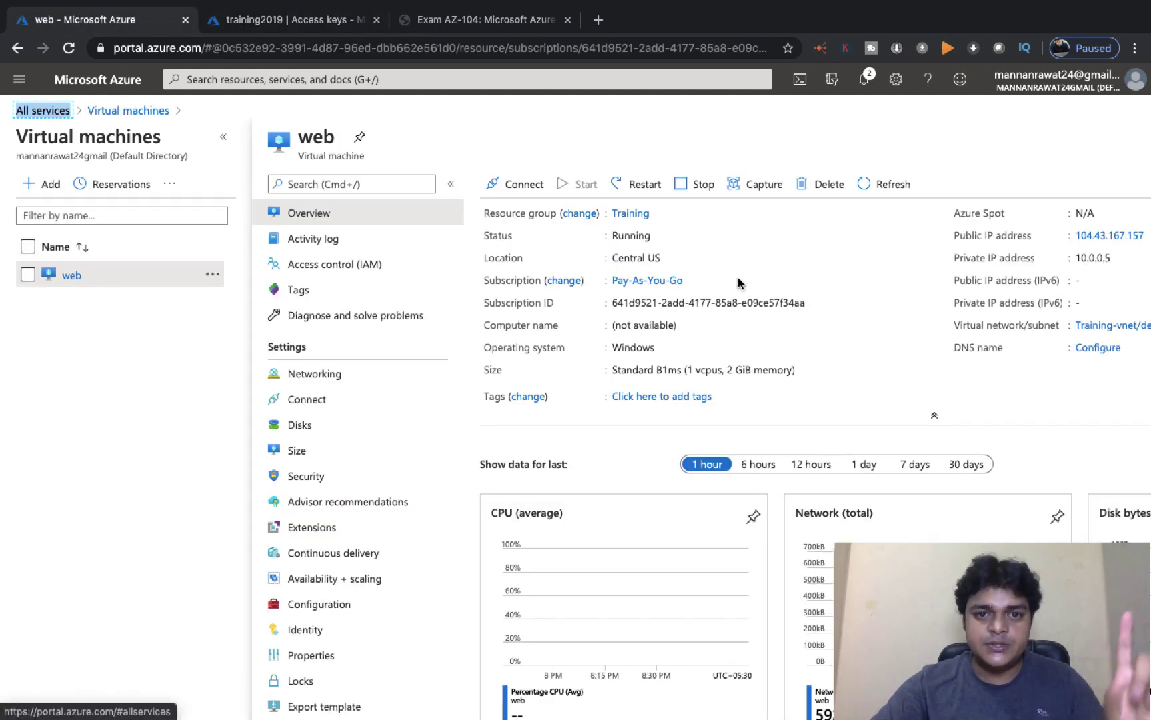
pyautogui.hscroll(1, 738, 283)
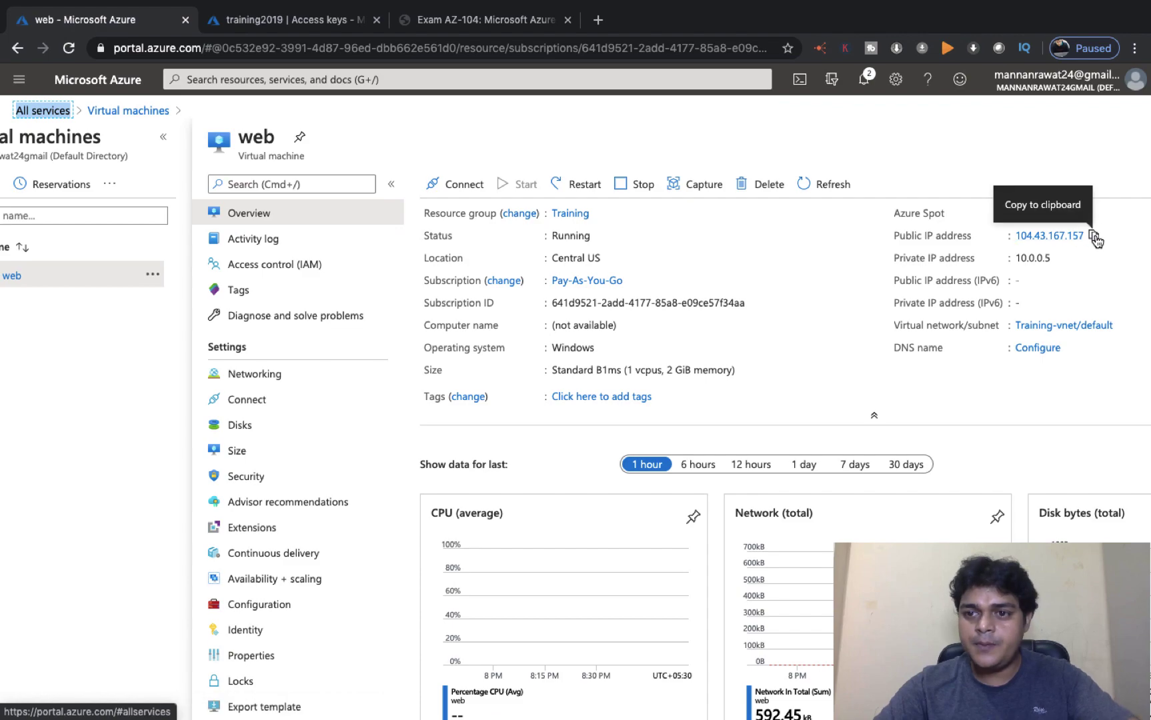
pyautogui.click(1095, 239)
pyautogui.hotkey('ctrl', 'Left')
pyautogui.hotkey('ctrl', 'Left')
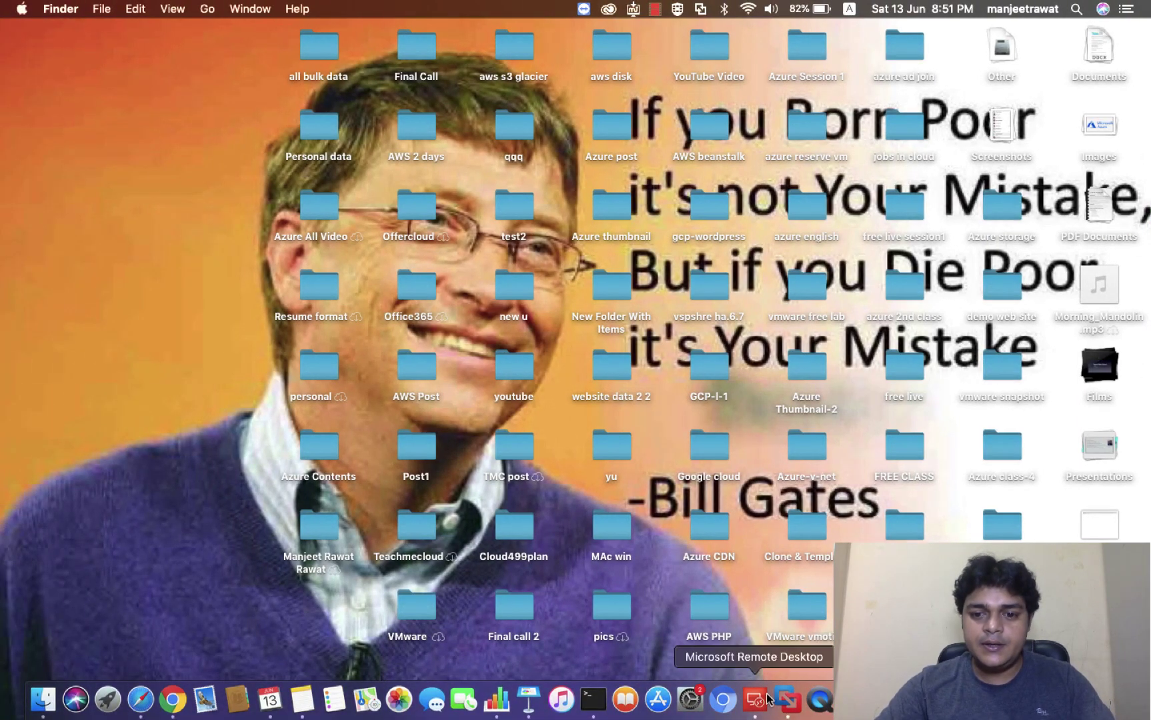
# Step: Set AzureVMss-1's PC name to 104.43.167.157 and connect, accepting the VM certificate
pyautogui.rightClick(757, 700)
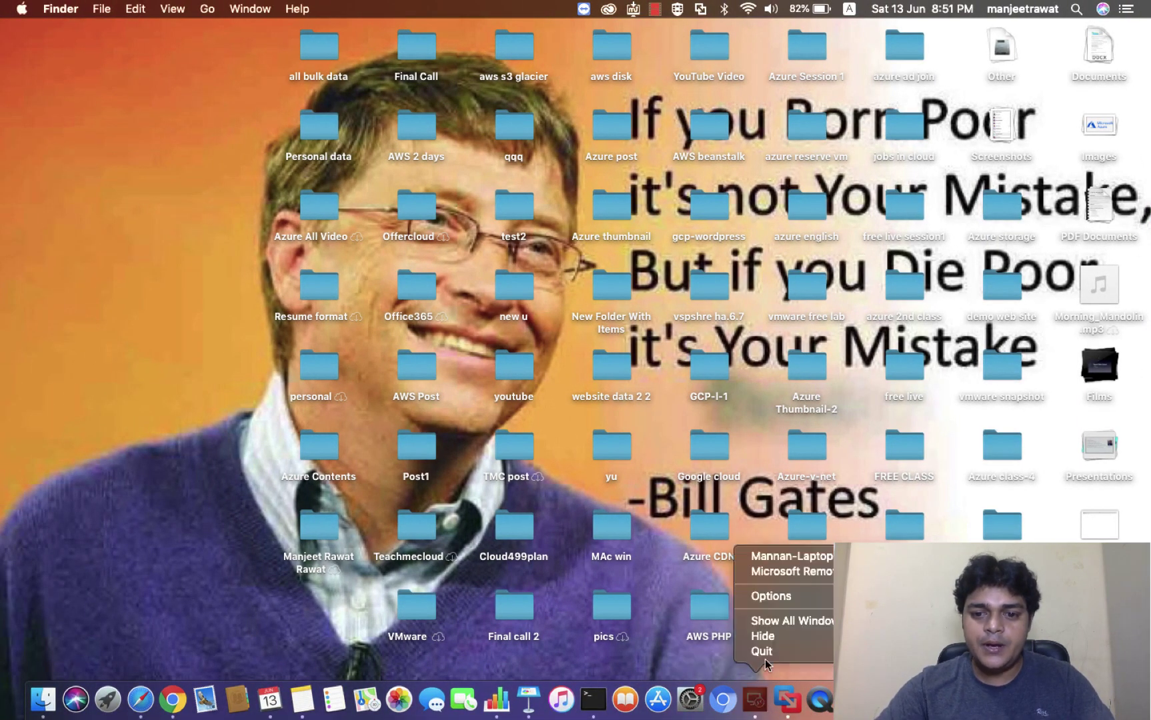
pyautogui.click(820, 573)
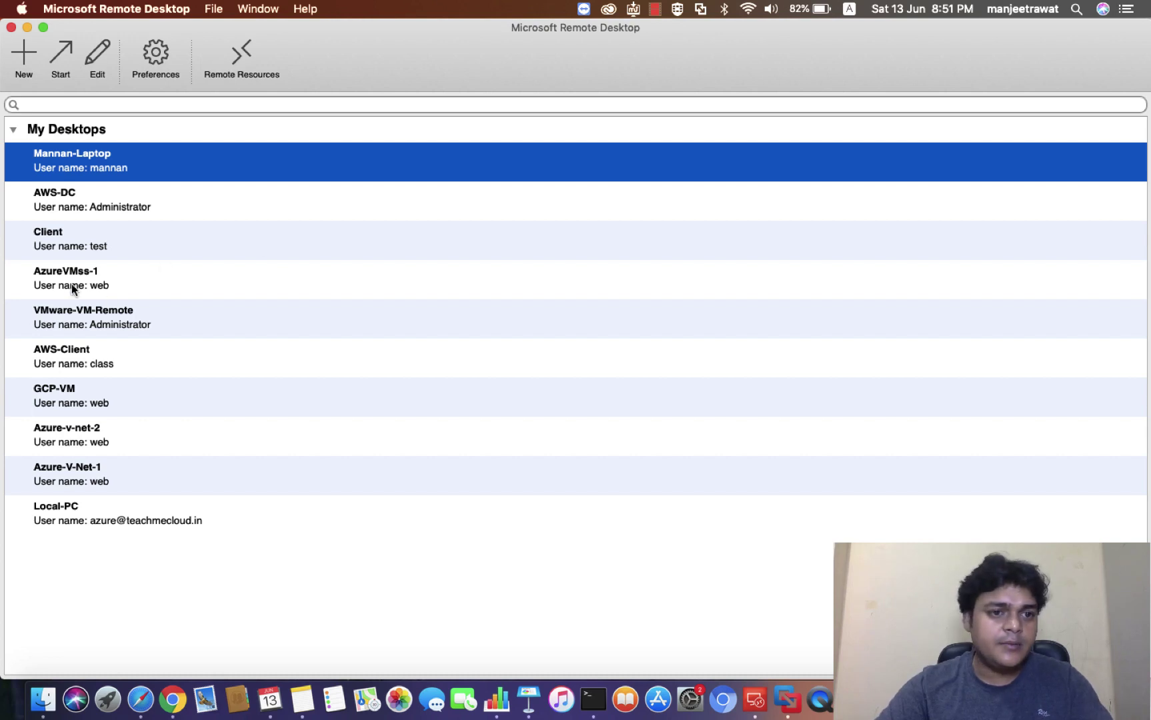
pyautogui.click(71, 286)
pyautogui.click(111, 308)
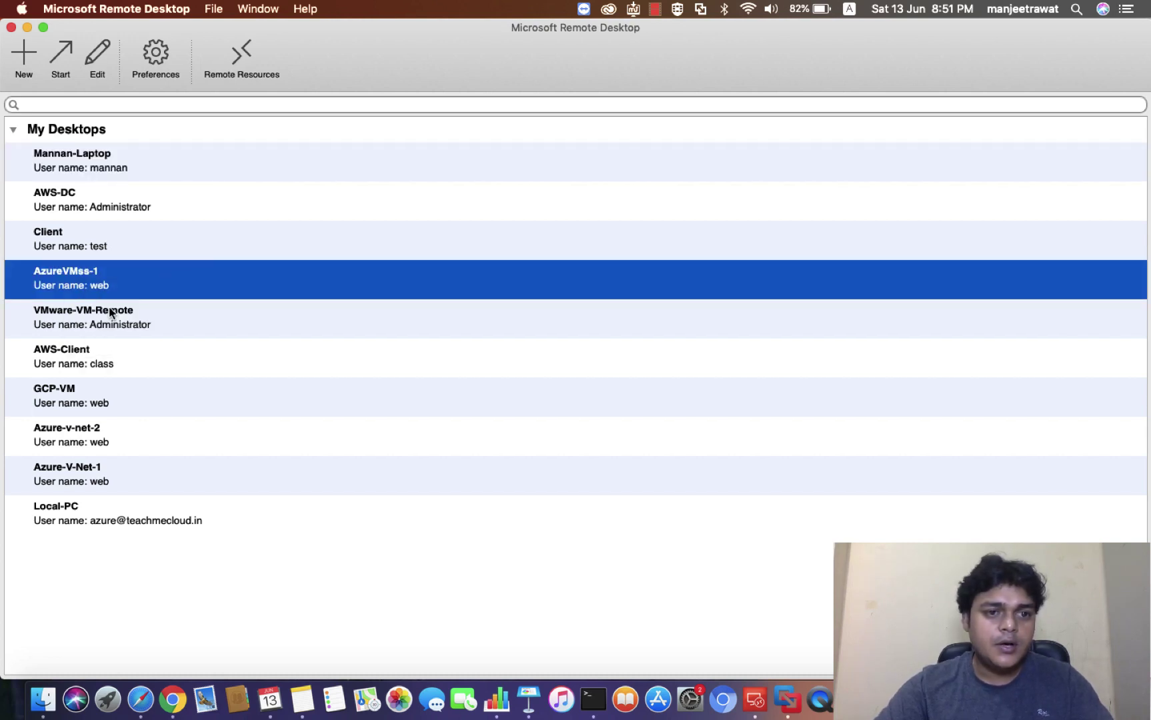
pyautogui.tripleClick(485, 323)
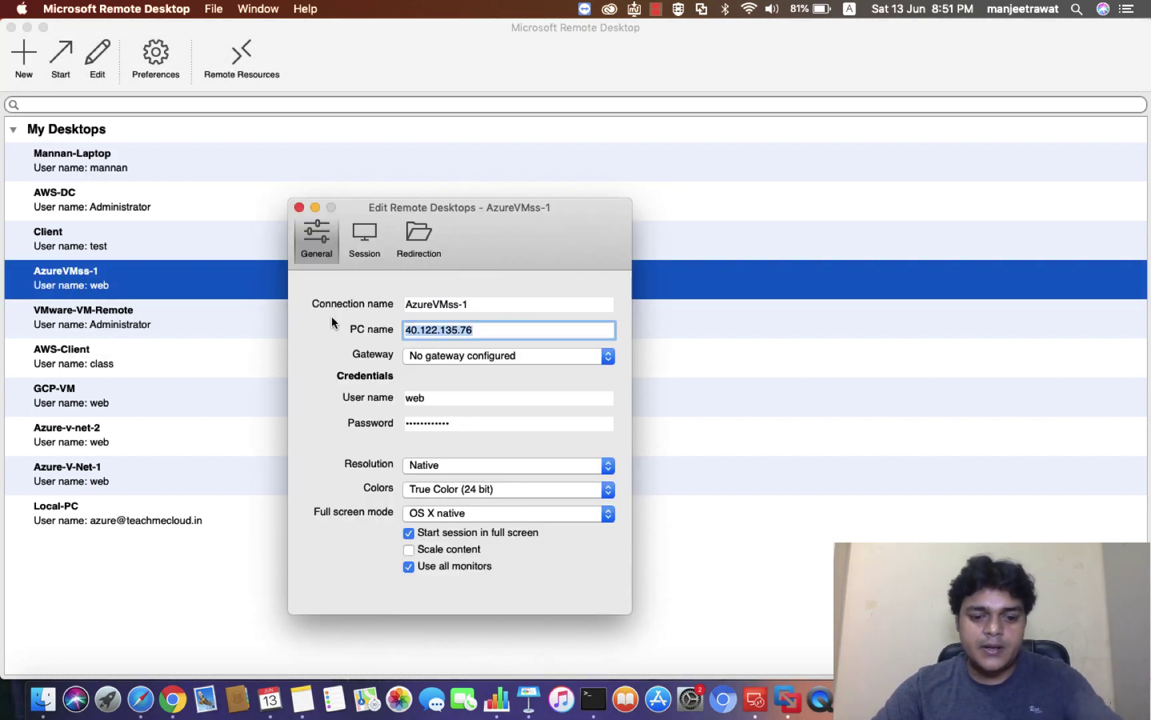
pyautogui.press('super+v')
pyautogui.click(300, 208)
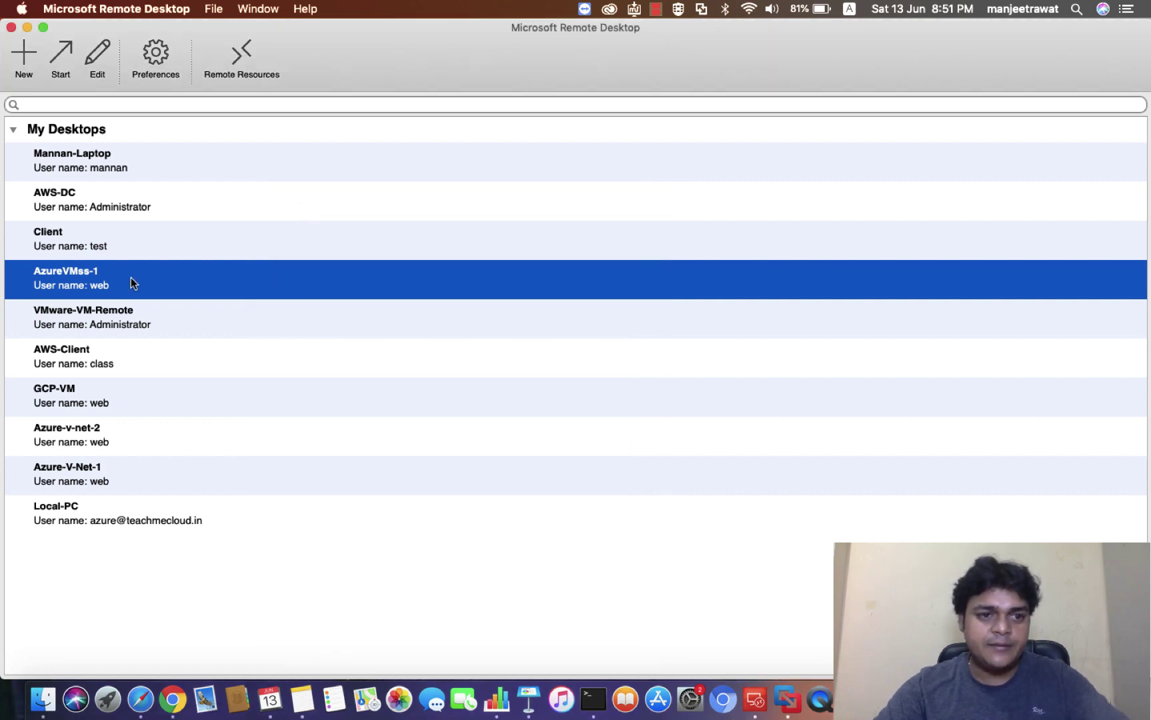
pyautogui.doubleClick(106, 278)
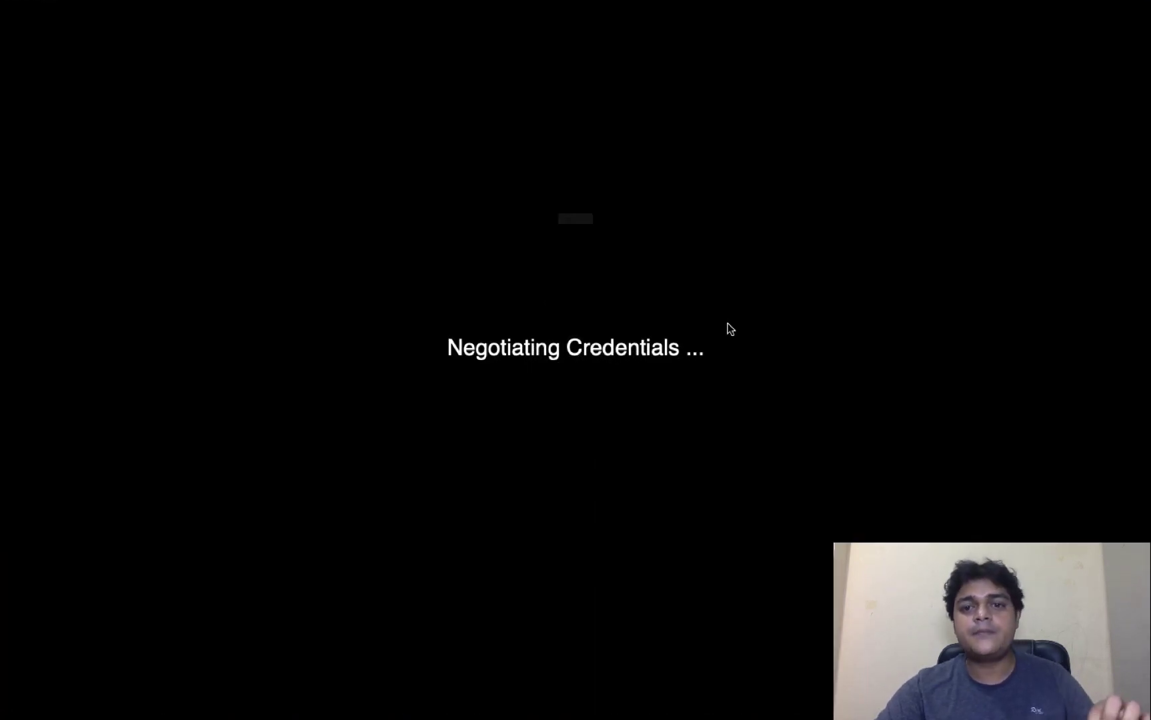
pyautogui.click(759, 276)
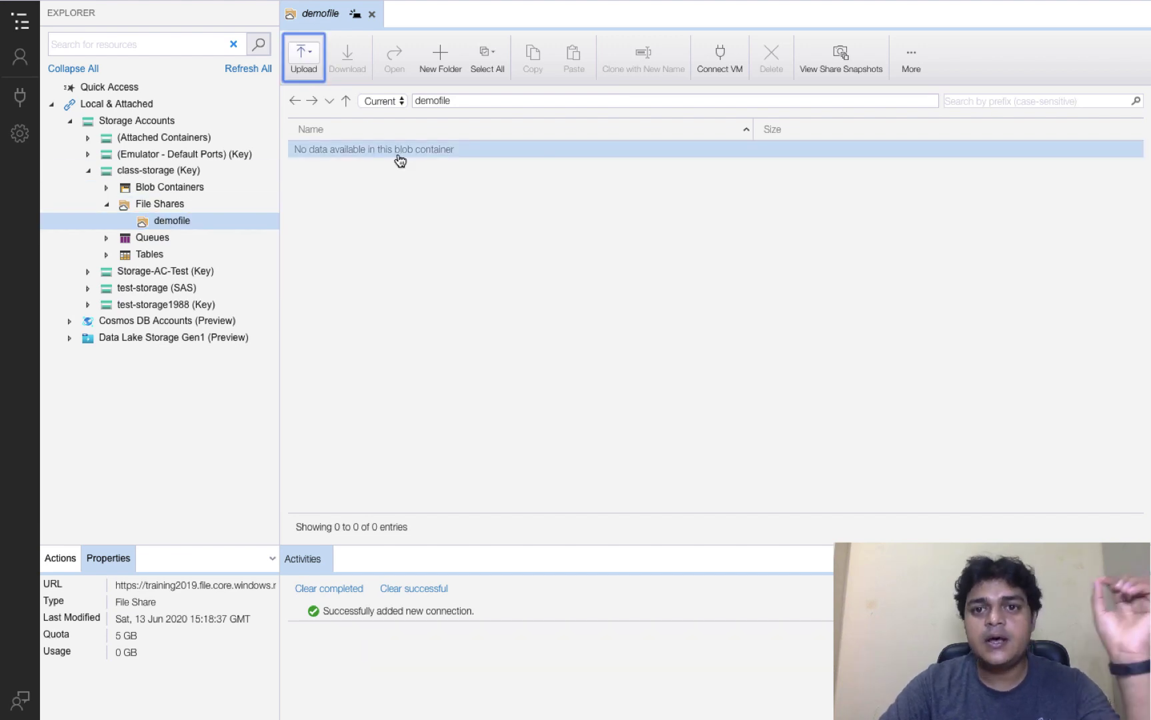
# Step: Copy the full net use mount command from Storage Explorer's Connect VM dialog
pyautogui.click(724, 60)
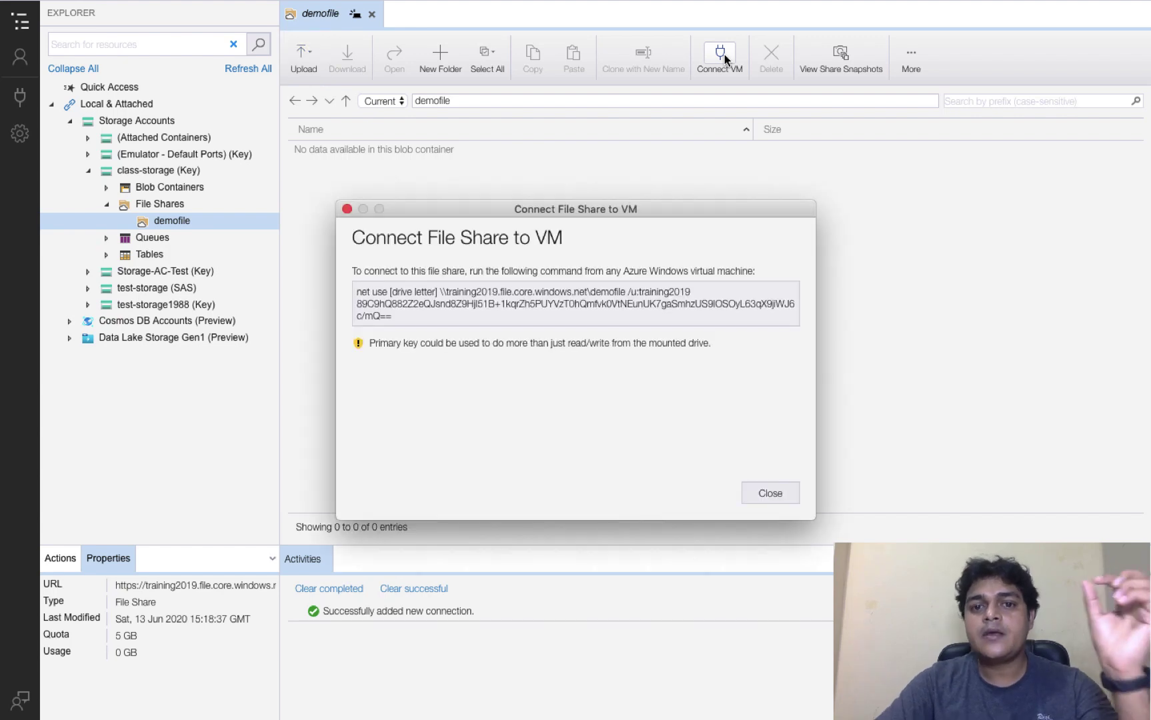
pyautogui.click(365, 291)
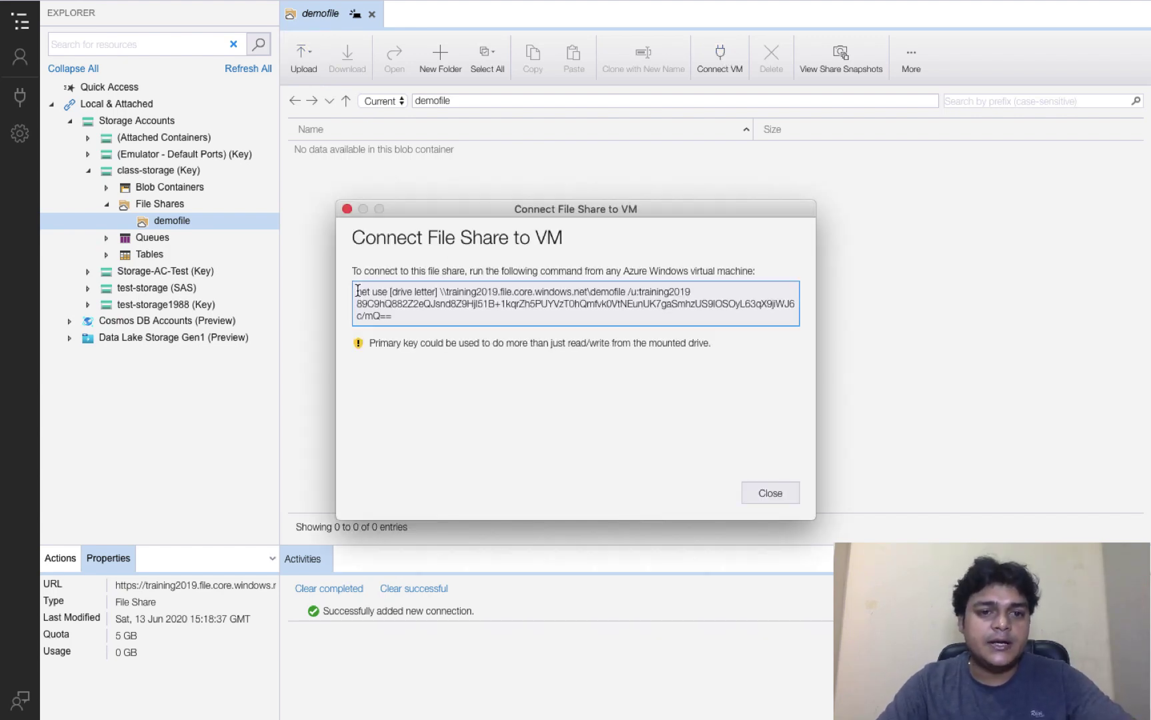
pyautogui.moveTo(358, 291); pyautogui.dragTo(481, 318)
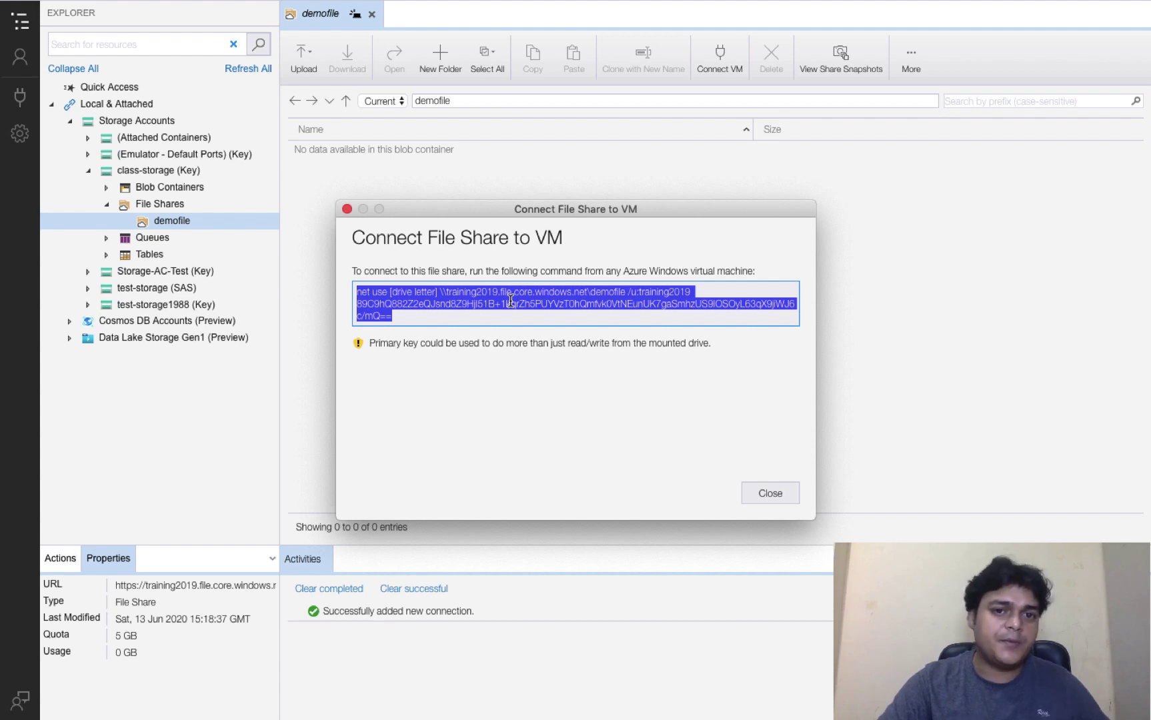
pyautogui.hotkey('ctrl', 'Left')
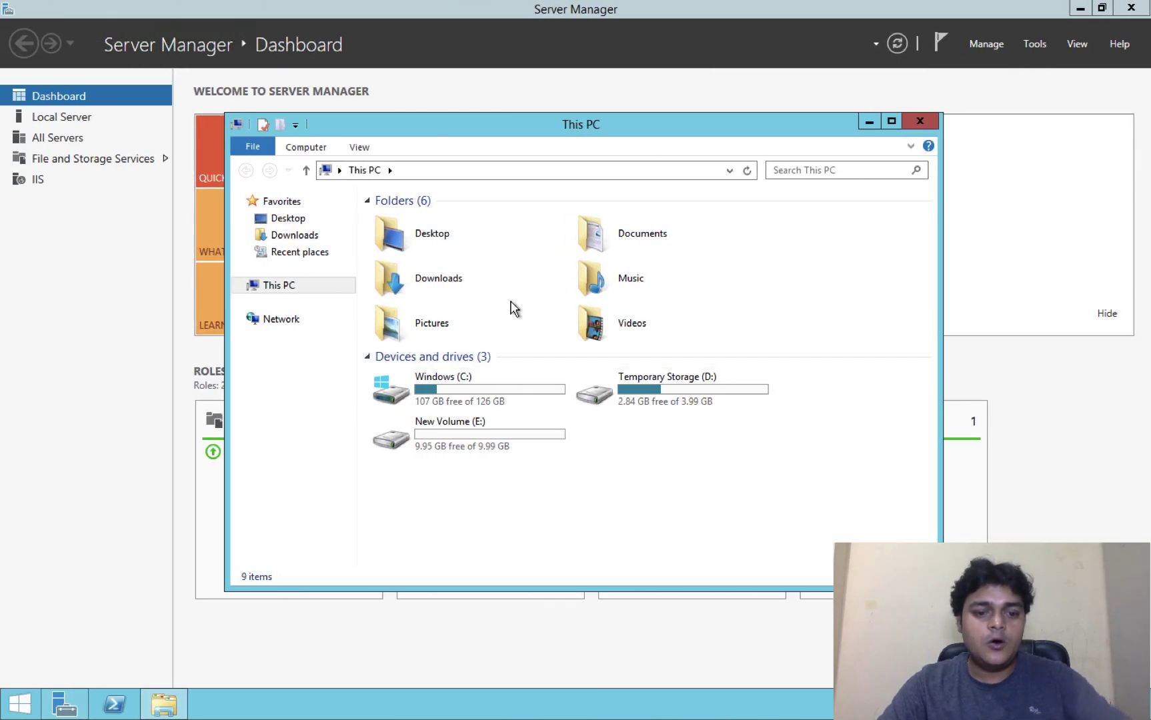
# Step: Paste the net use command into a new Notepad note with word wrap enabled
pyautogui.press('super+r')
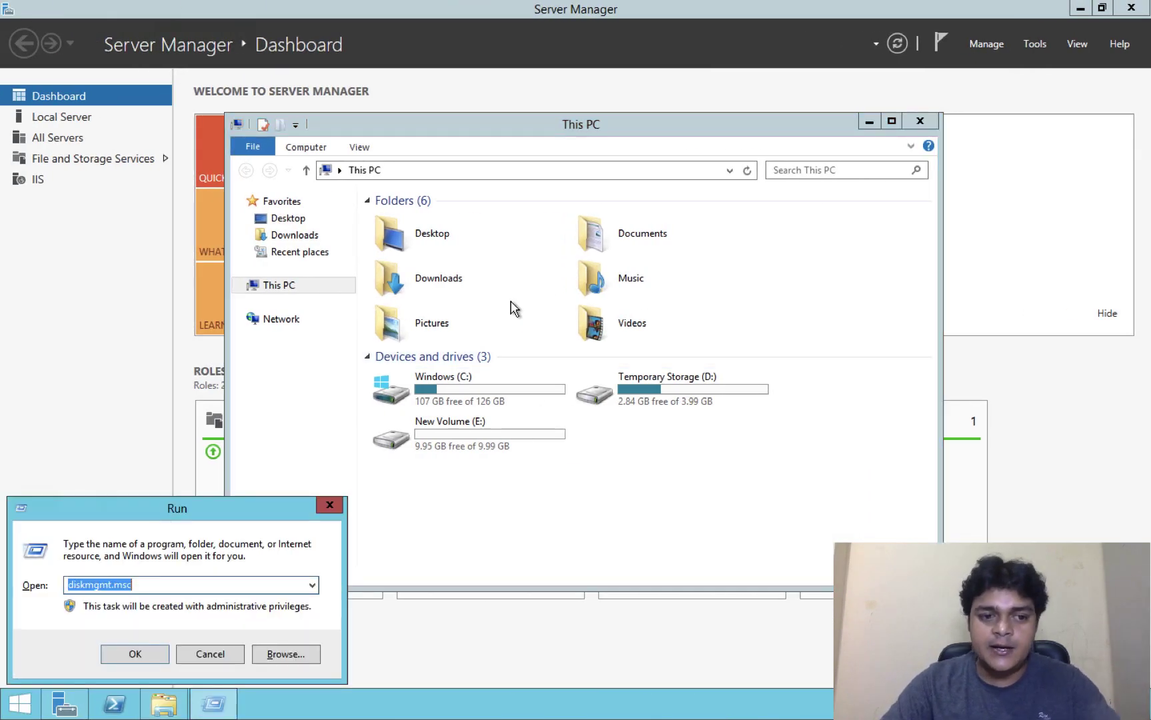
pyautogui.write('no')
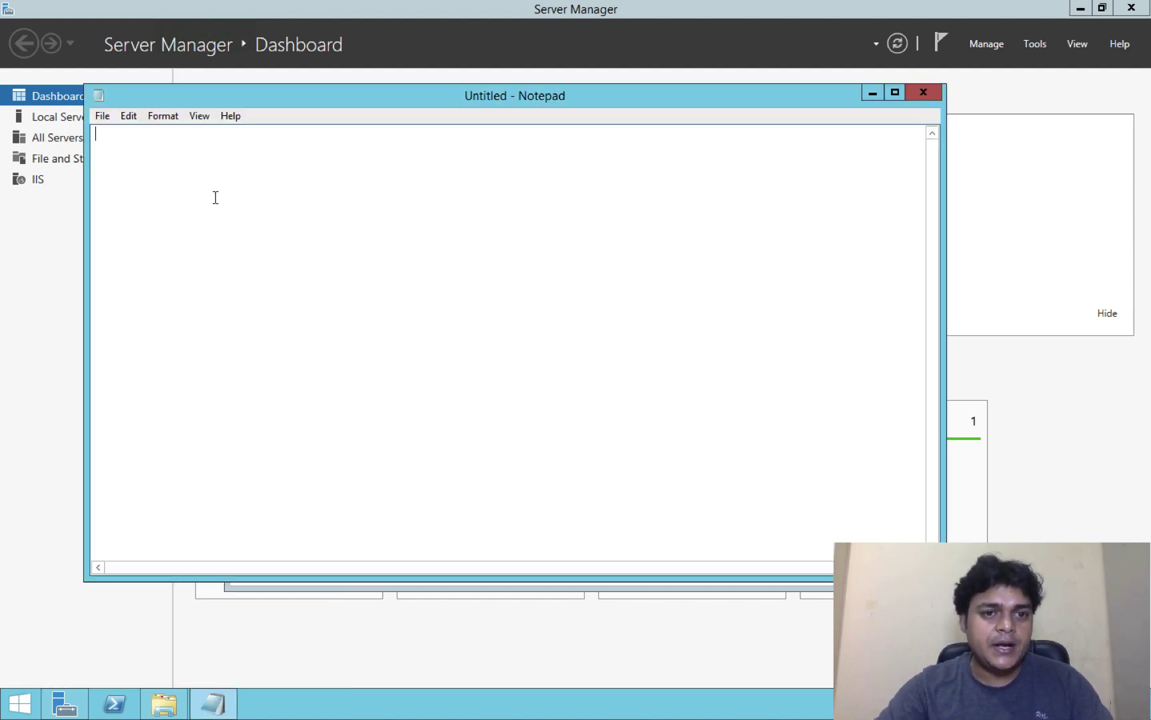
pyautogui.rightClick(215, 197)
pyautogui.click(256, 264)
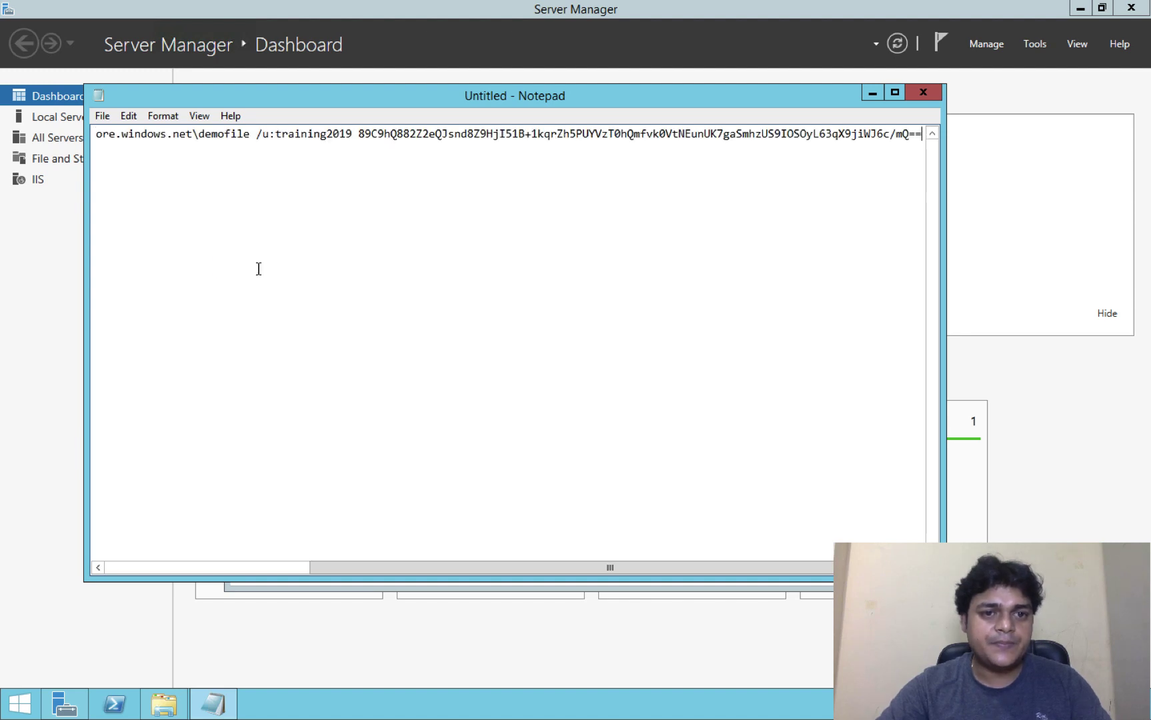
pyautogui.click(168, 115)
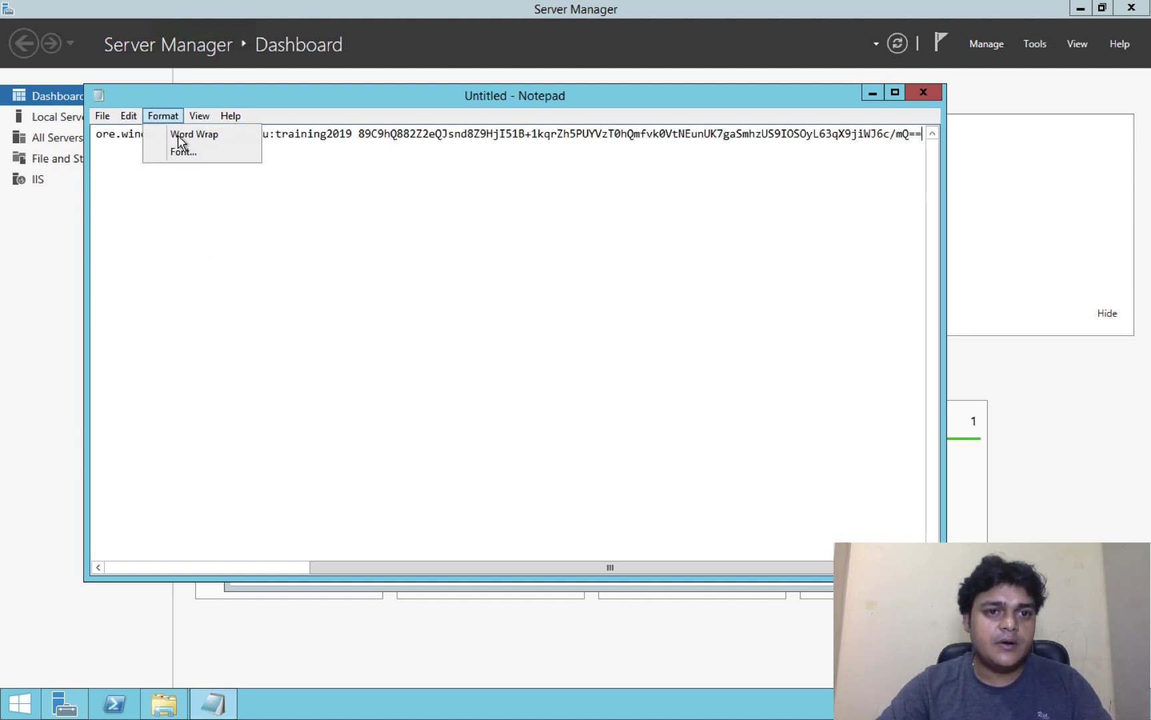
pyautogui.click(189, 134)
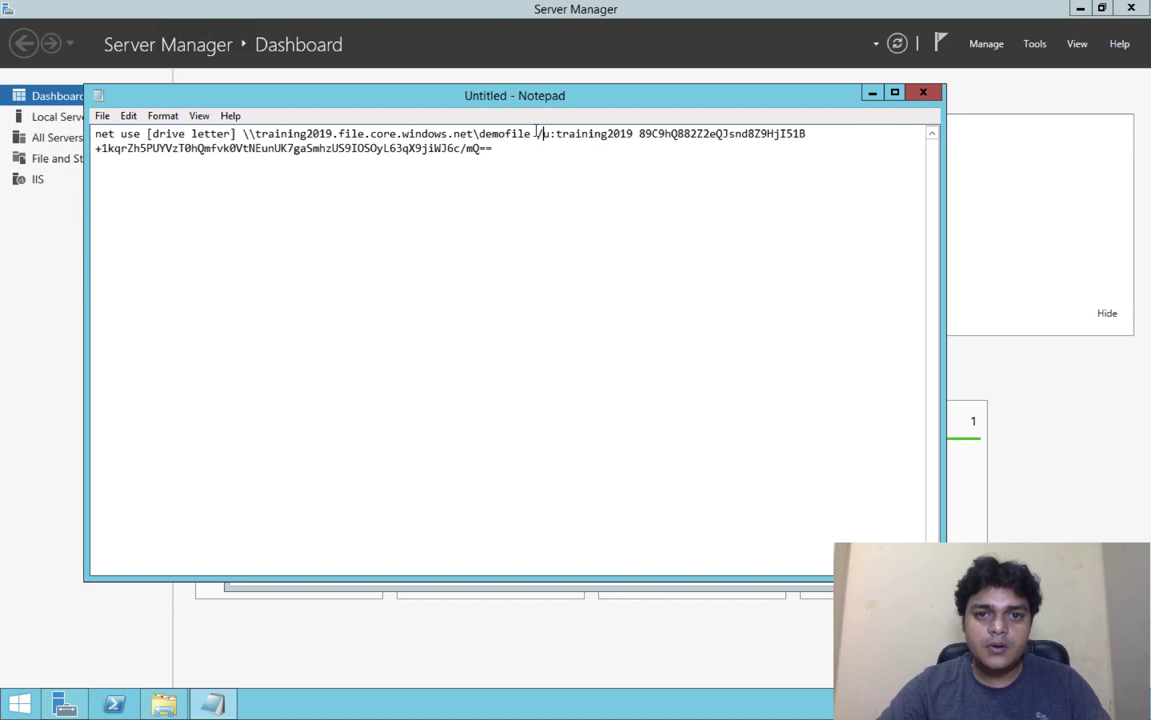
# Step: Split the command onto separate lines and copy the demofile share's UNC path
pyautogui.press('Return')
pyautogui.press('Return')
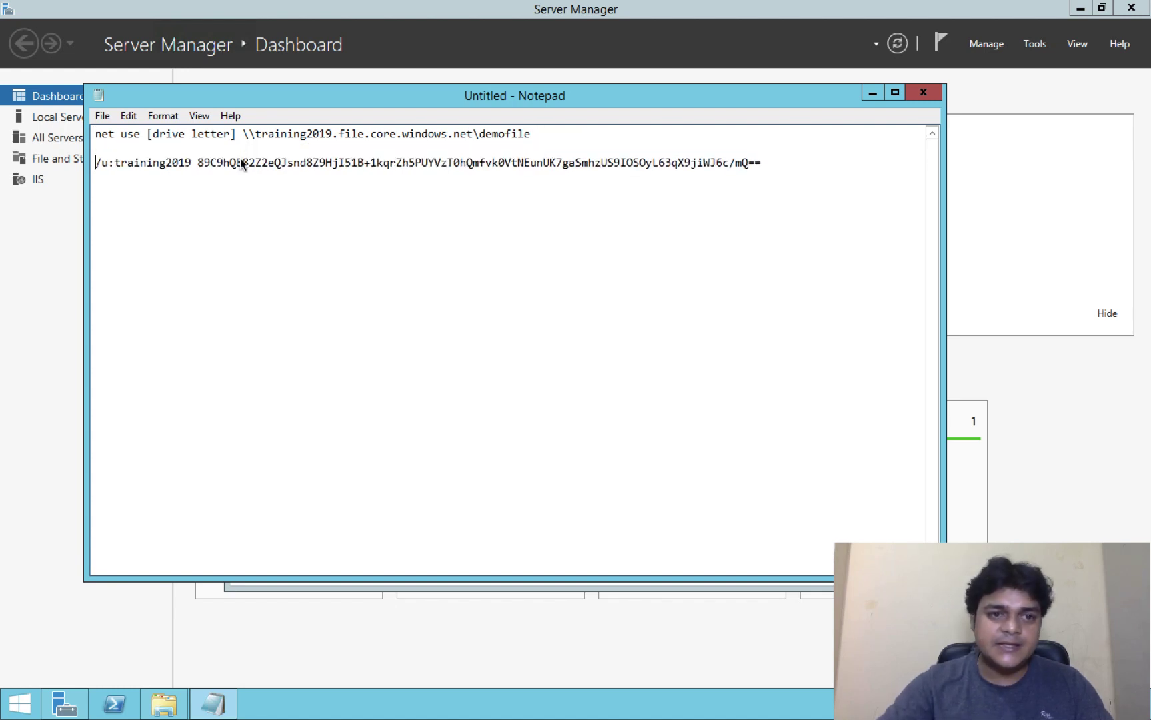
pyautogui.click(193, 162)
pyautogui.press('Return')
pyautogui.press('Return')
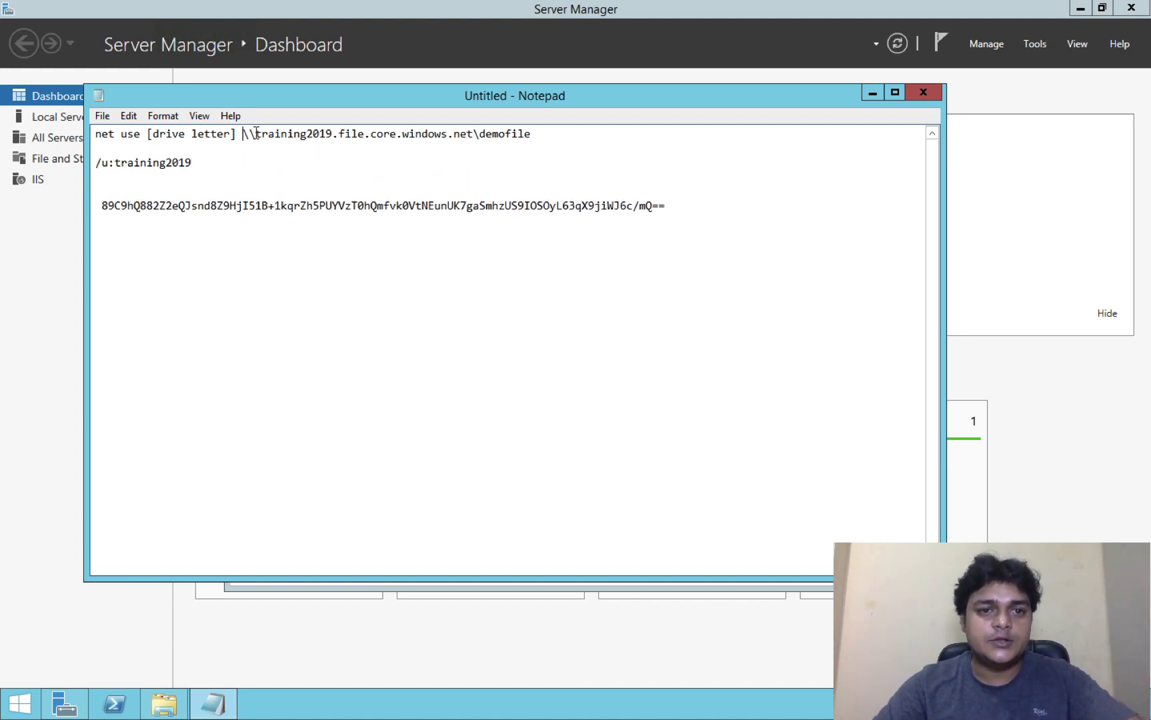
pyautogui.moveTo(242, 134); pyautogui.dragTo(564, 141)
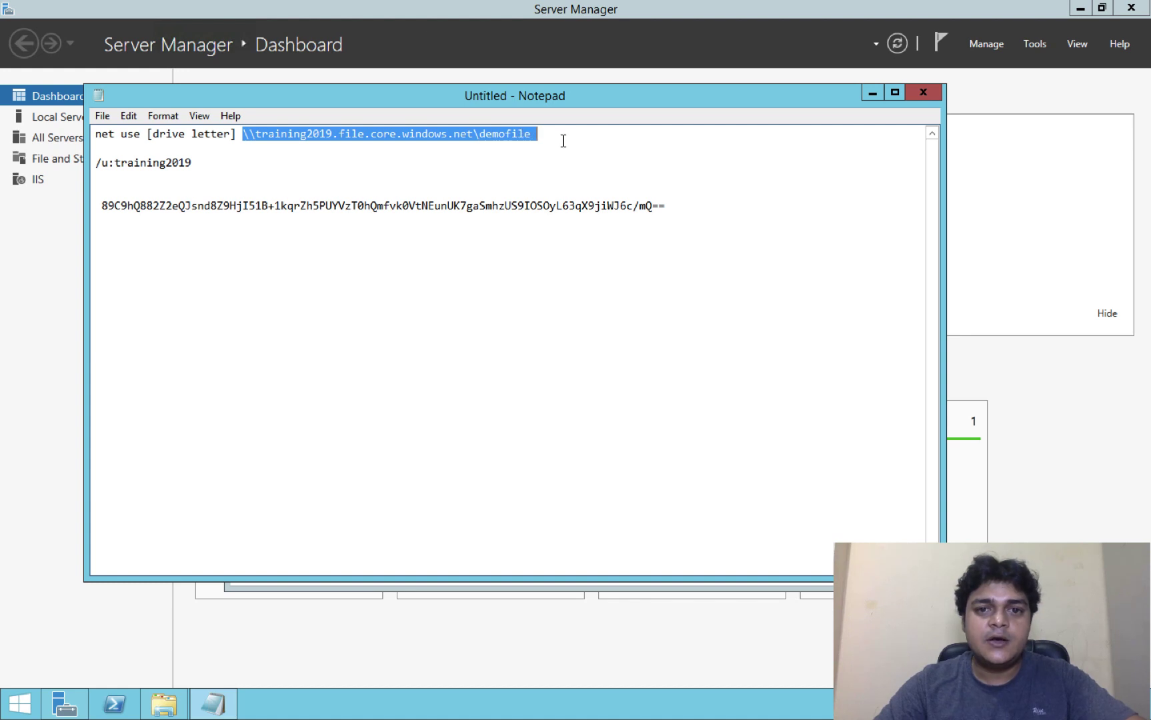
pyautogui.rightClick(469, 135)
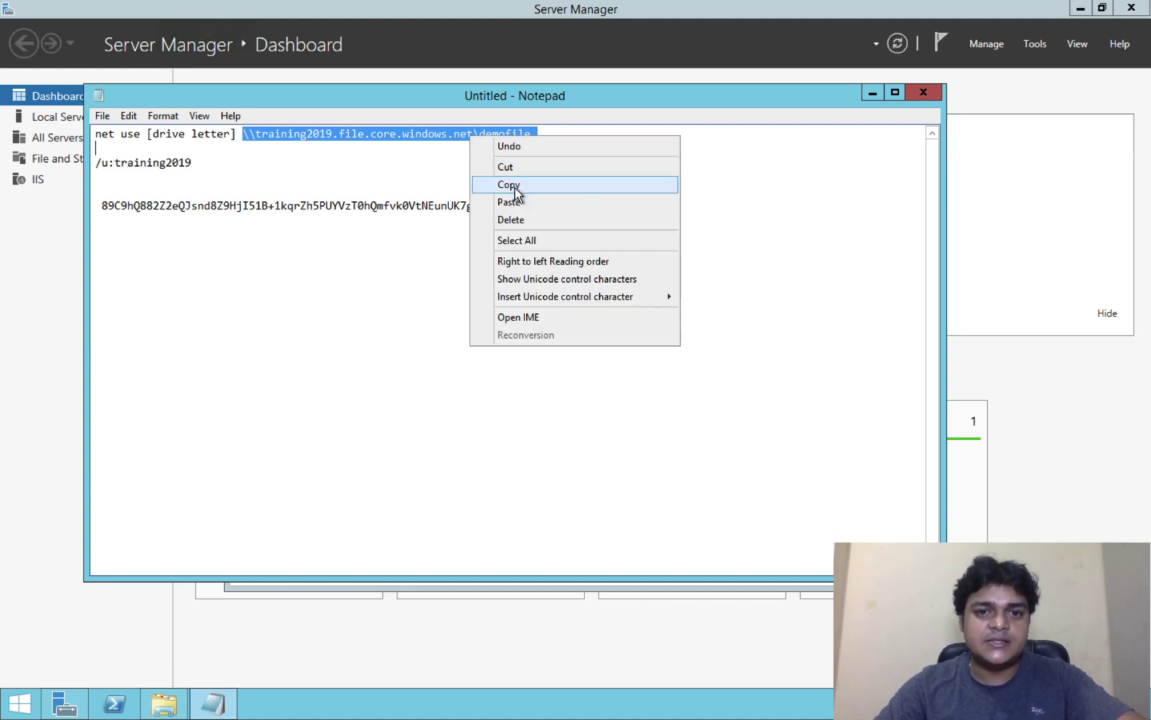
pyautogui.click(513, 185)
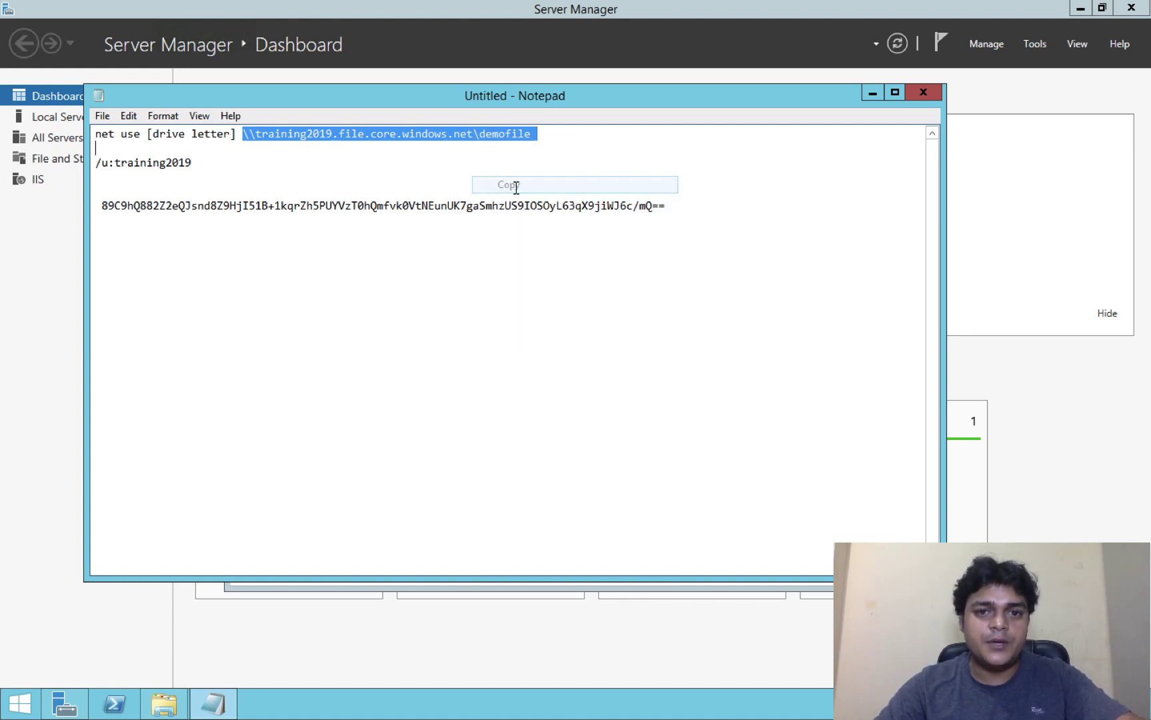
pyautogui.click(173, 711)
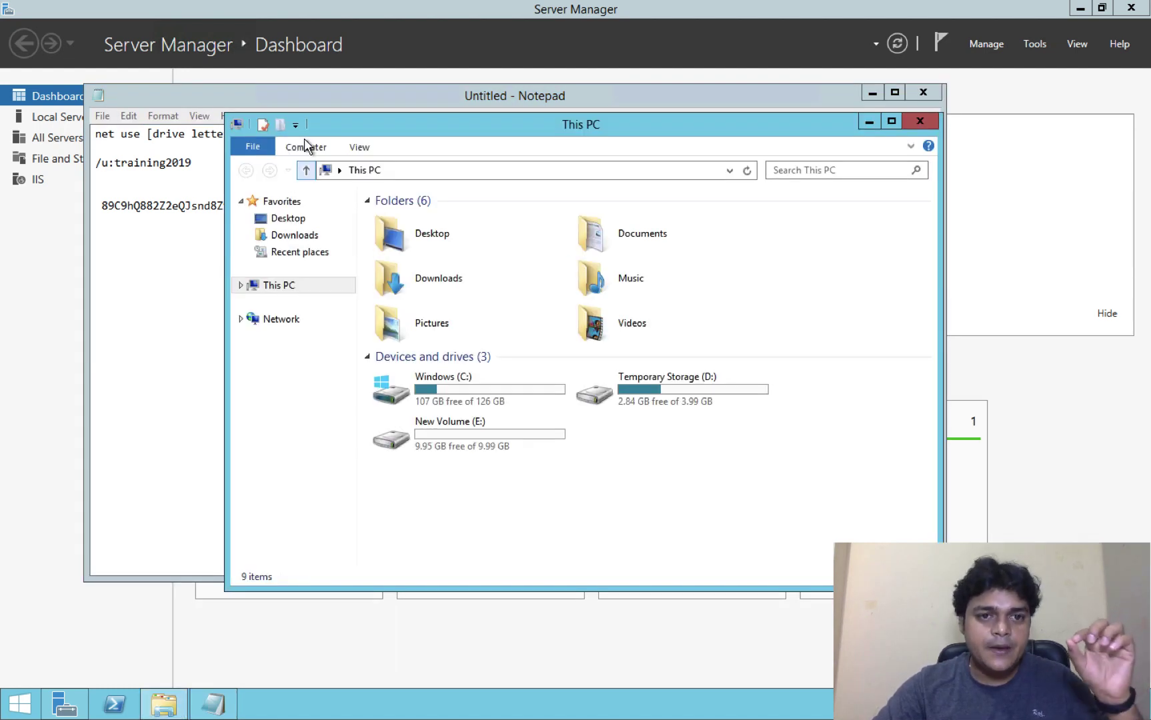
# Step: Map the demofile UNC path as network drive W: from This PC
pyautogui.click(306, 147)
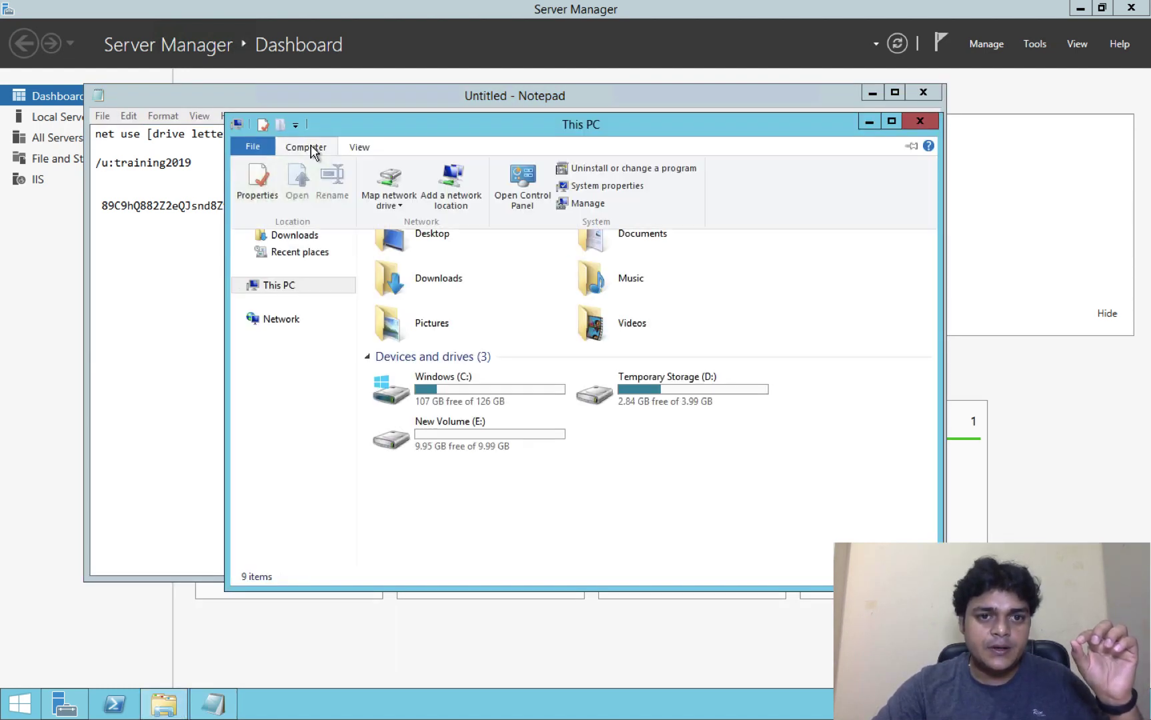
pyautogui.click(381, 193)
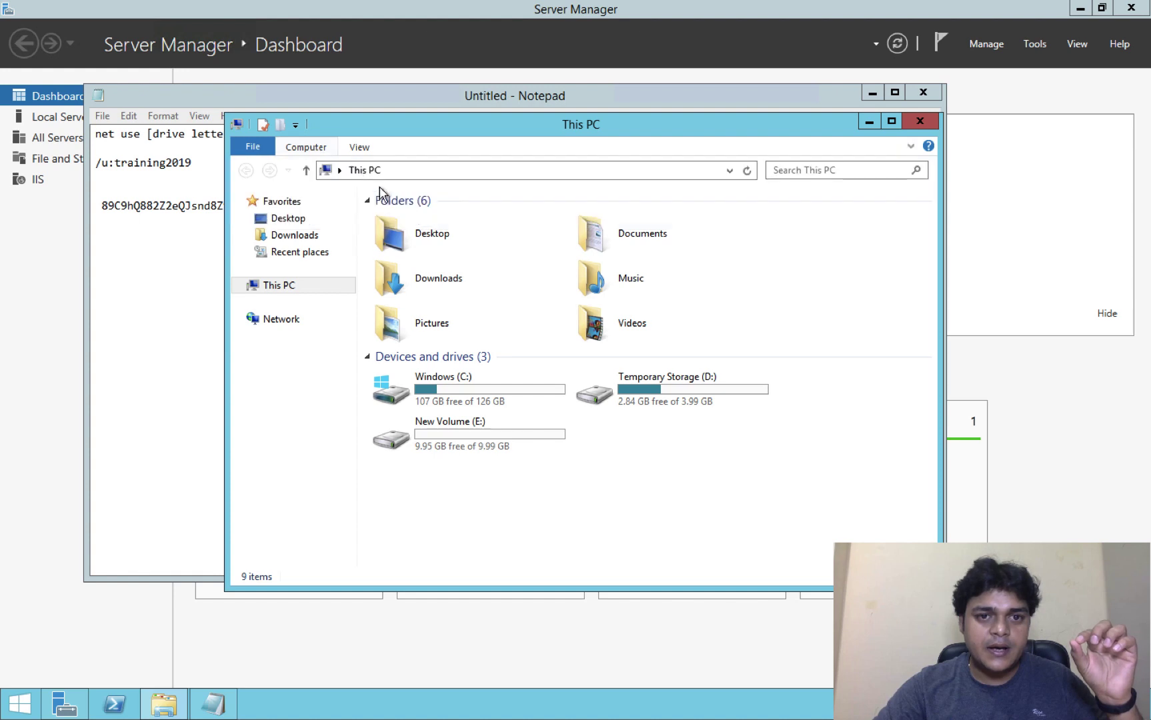
pyautogui.click(320, 147)
pyautogui.click(390, 184)
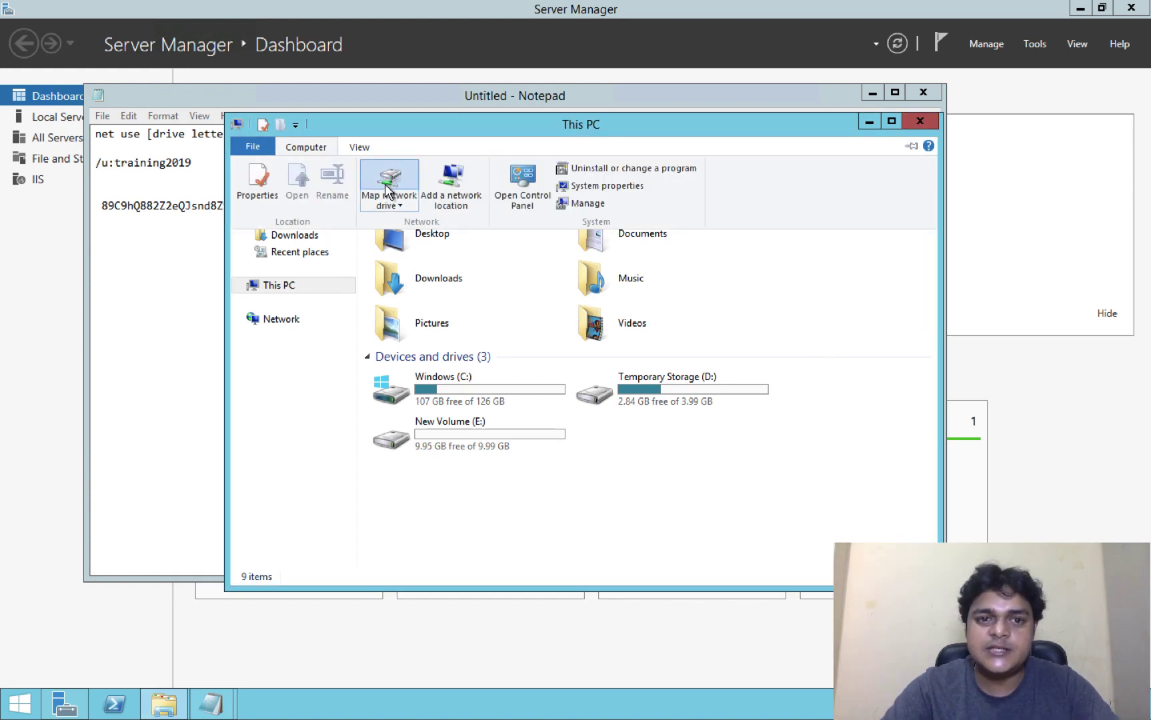
pyautogui.click(385, 186)
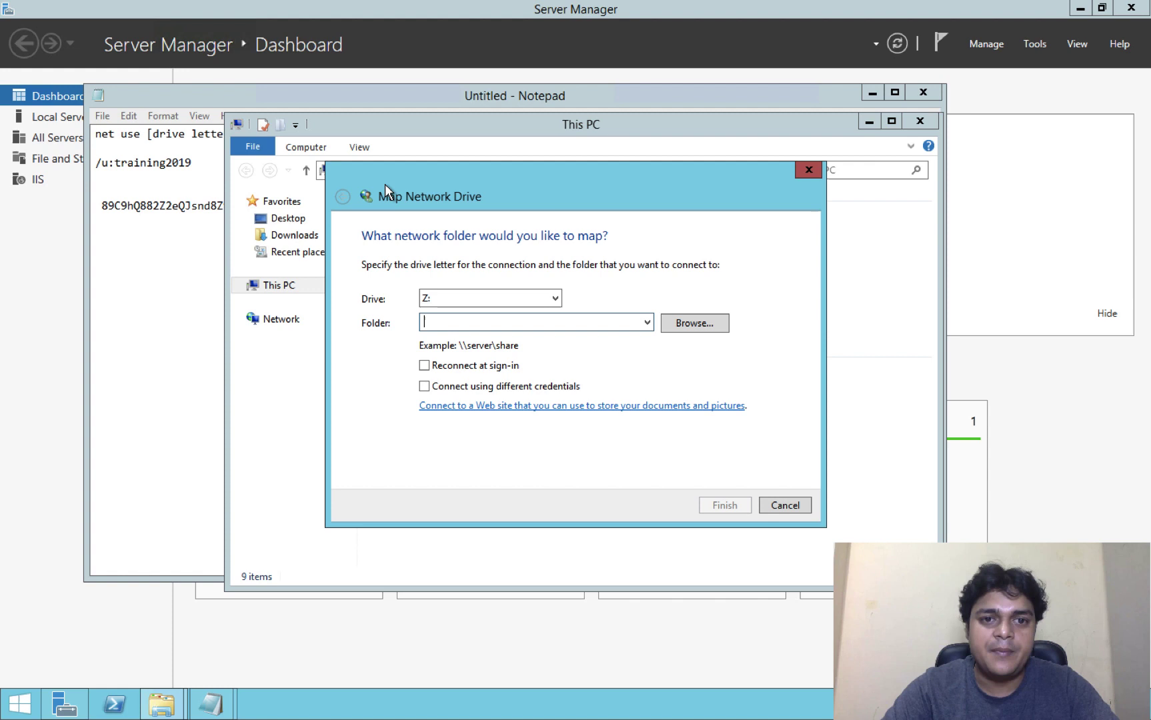
pyautogui.click(454, 300)
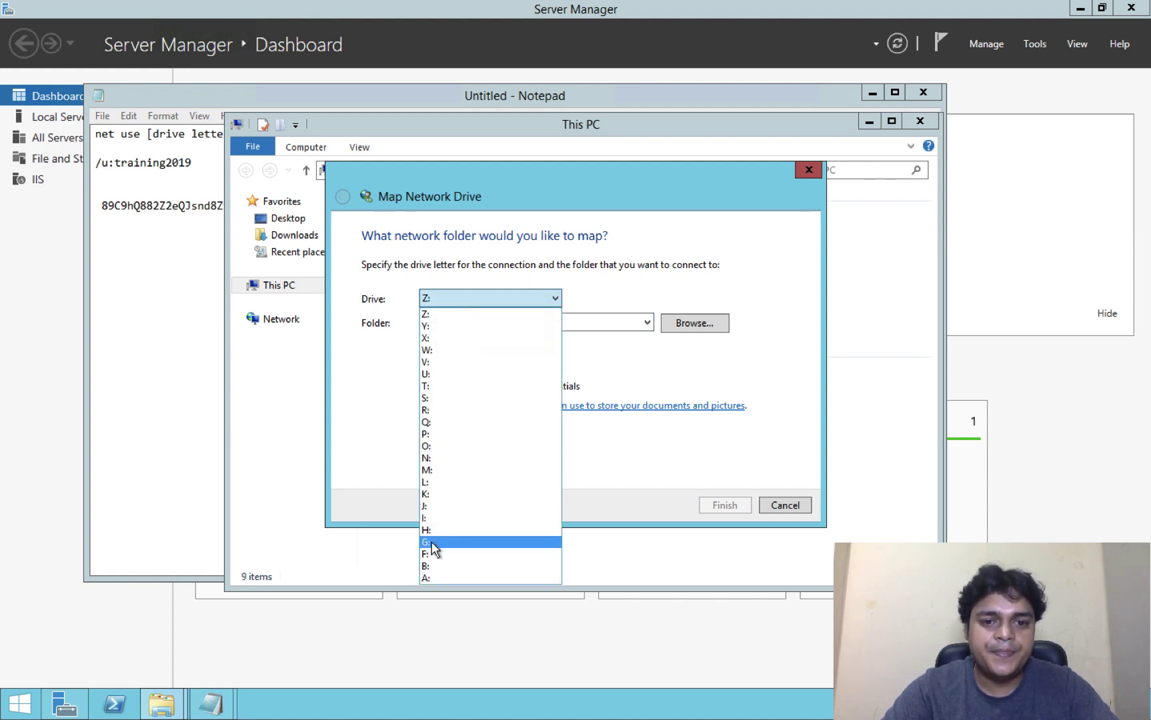
pyautogui.click(431, 542)
pyautogui.click(470, 300)
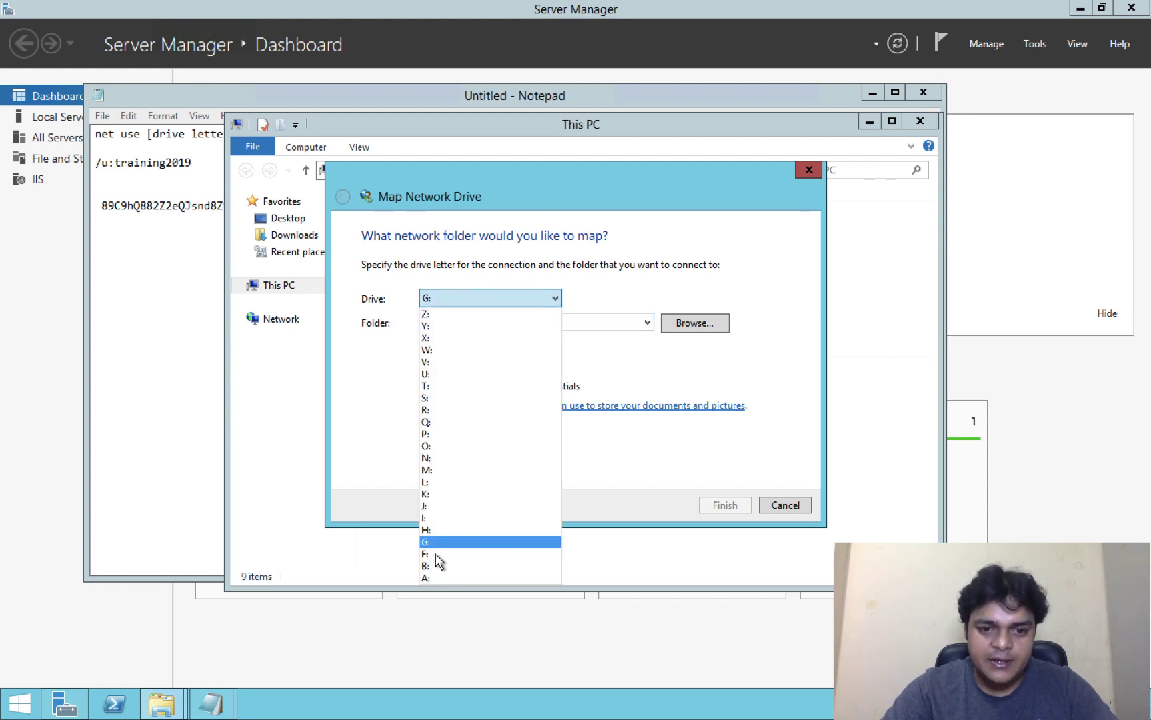
pyautogui.press('o')
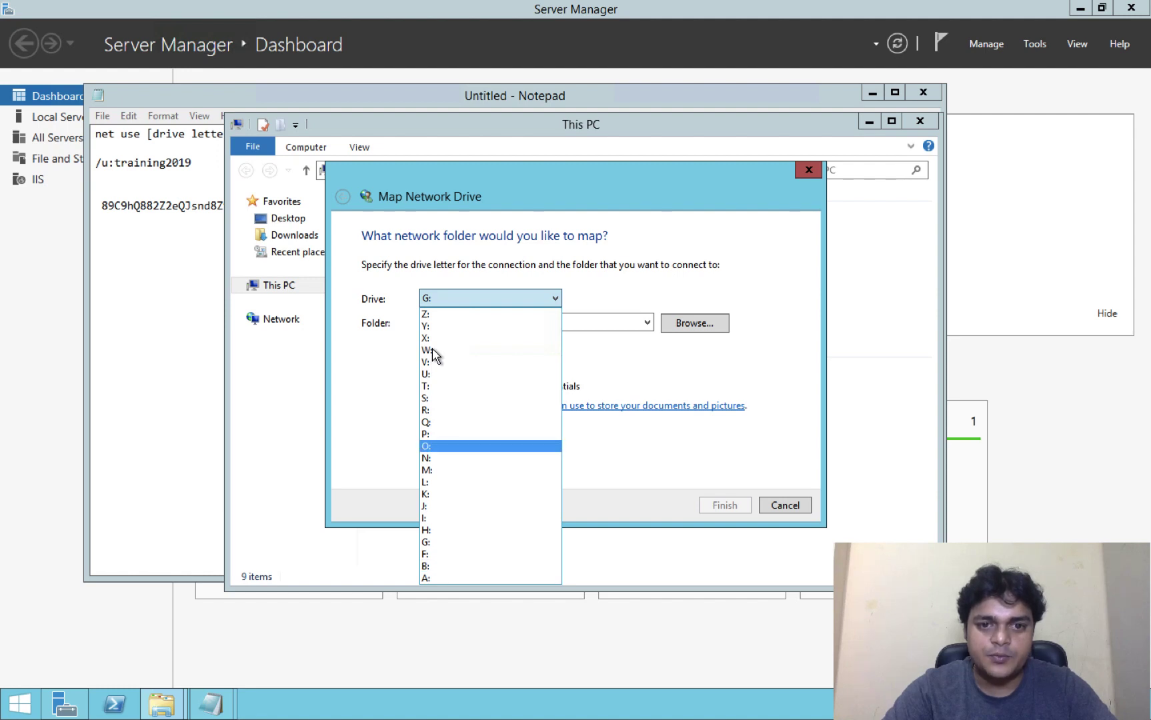
pyautogui.click(432, 349)
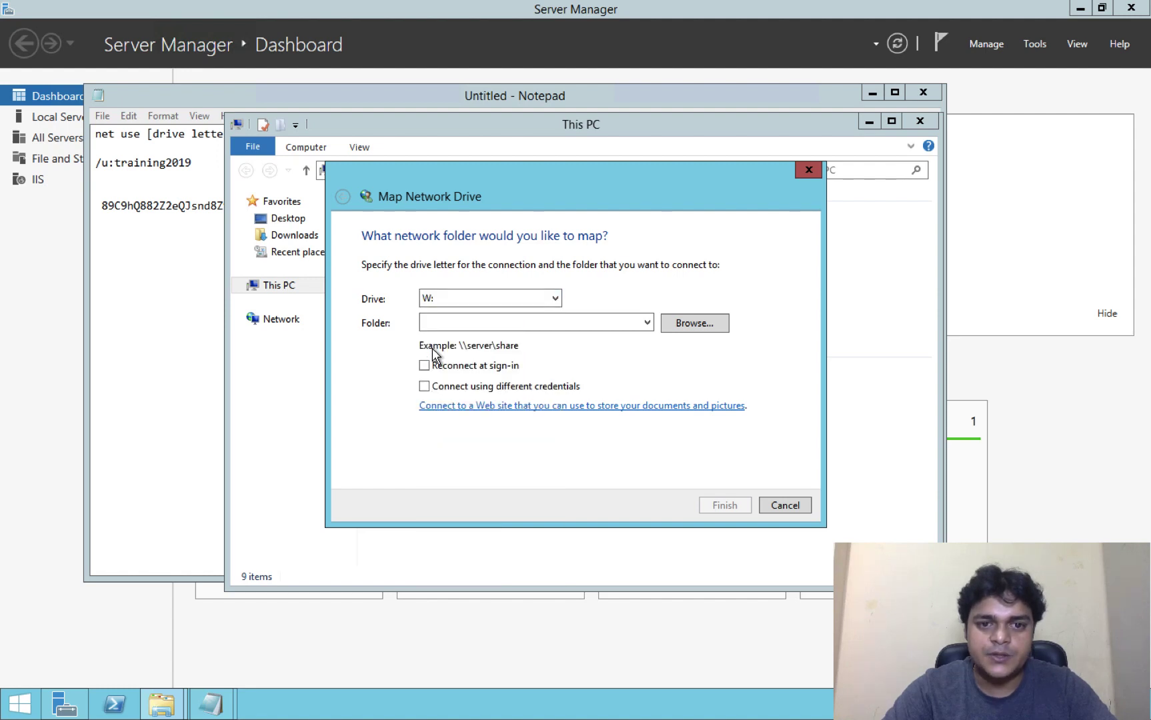
pyautogui.rightClick(495, 325)
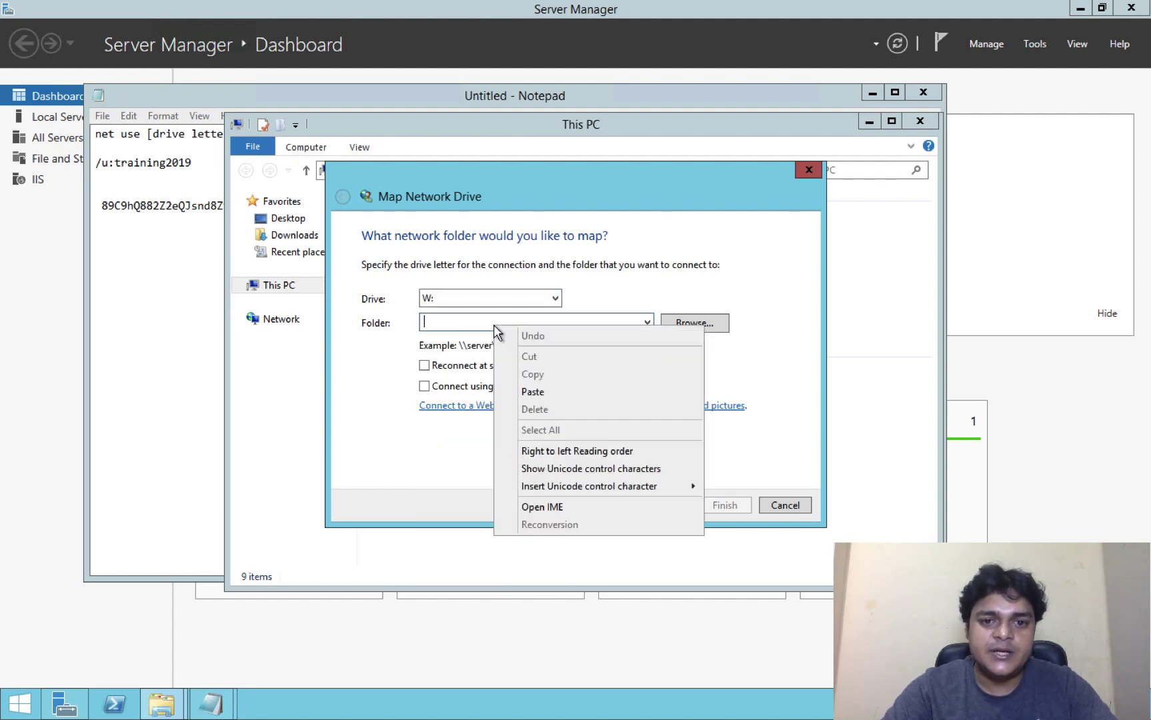
pyautogui.click(533, 393)
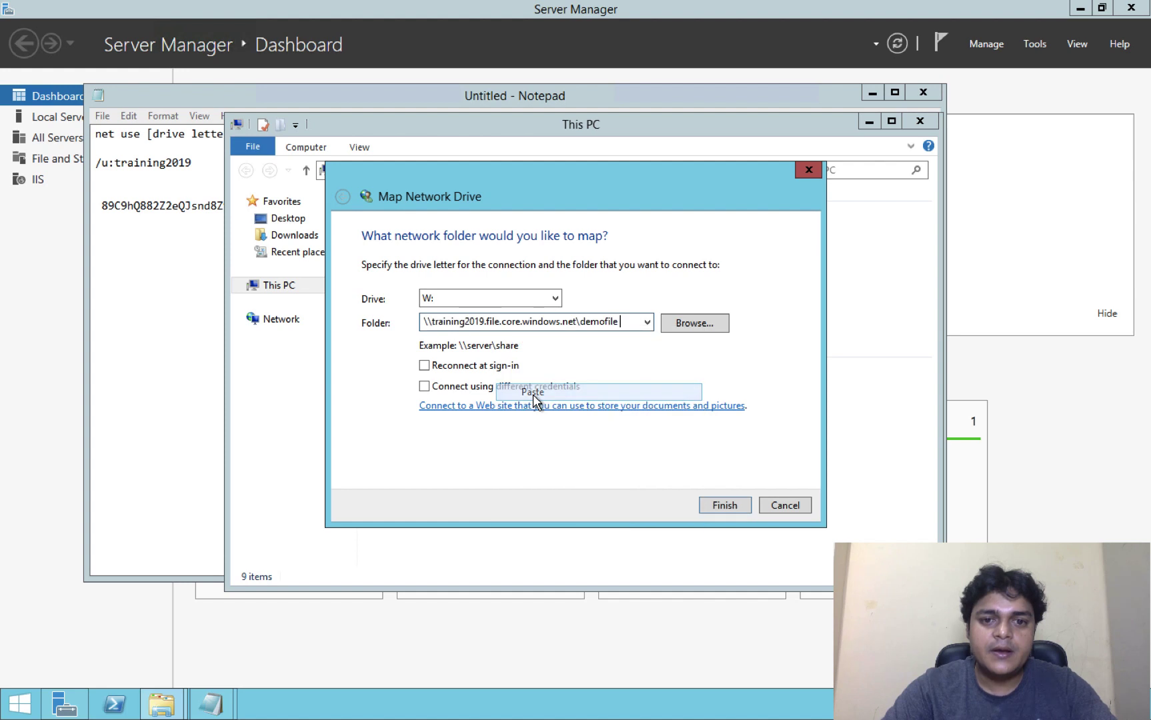
pyautogui.click(725, 506)
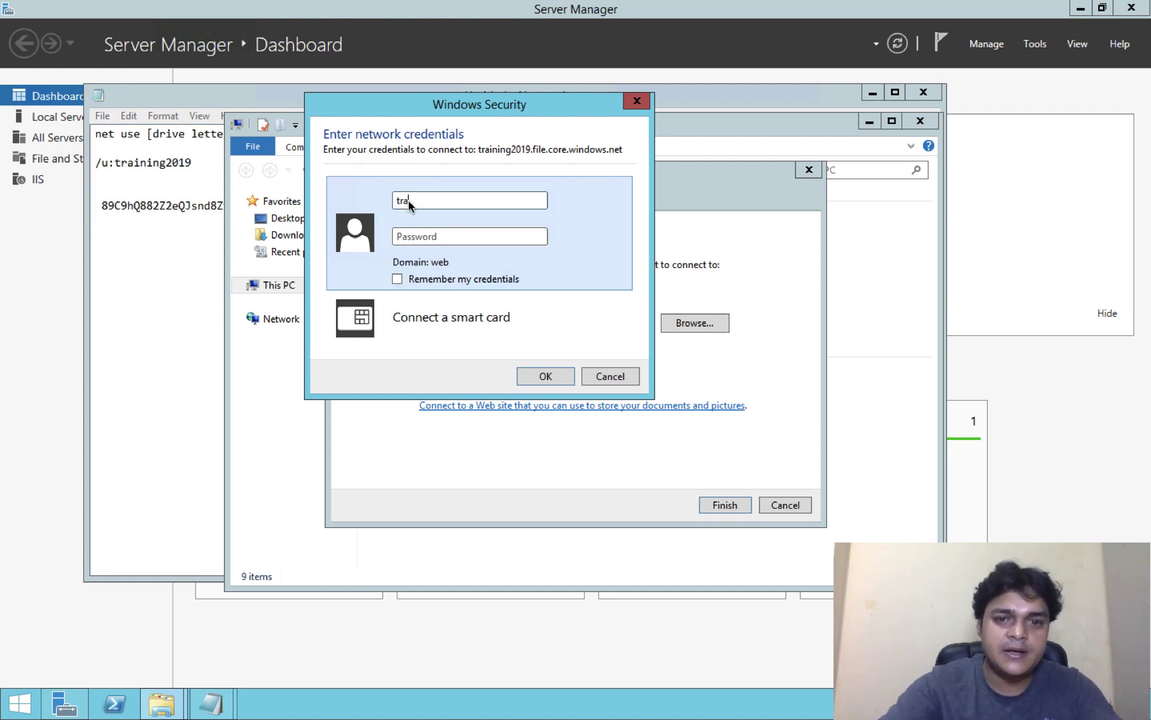
# Step: Sign in as training2019 using the storage access key copied from Notepad
pyautogui.write('training2')
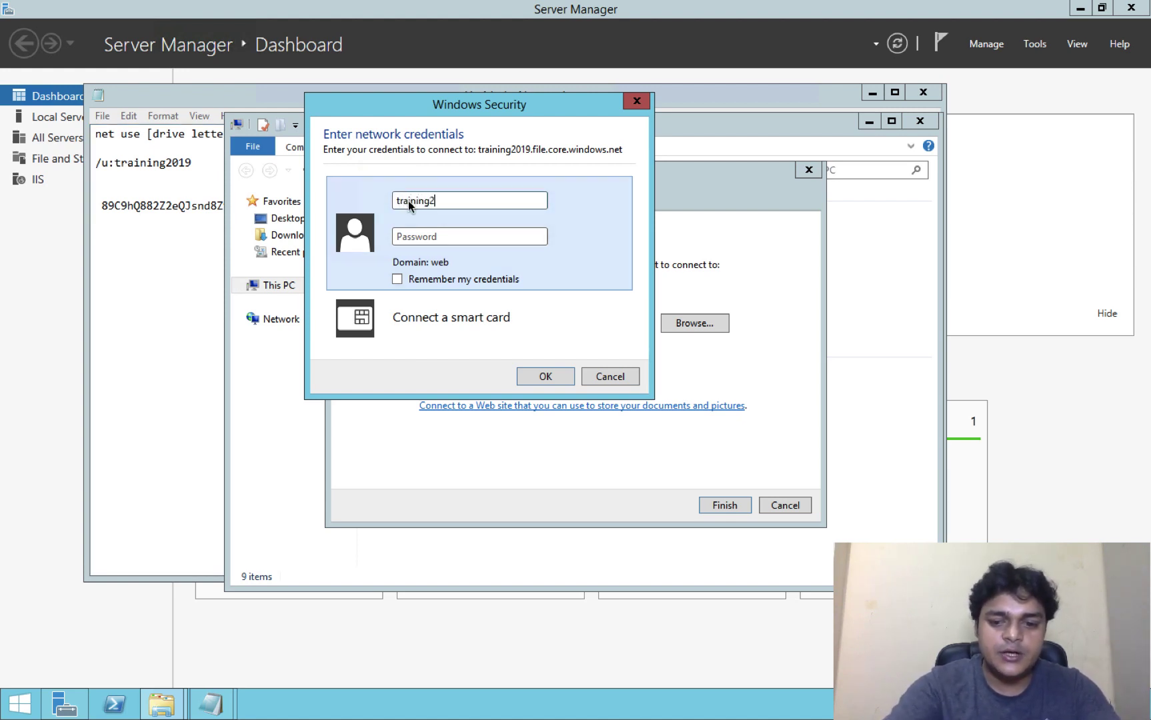
pyautogui.write('019')
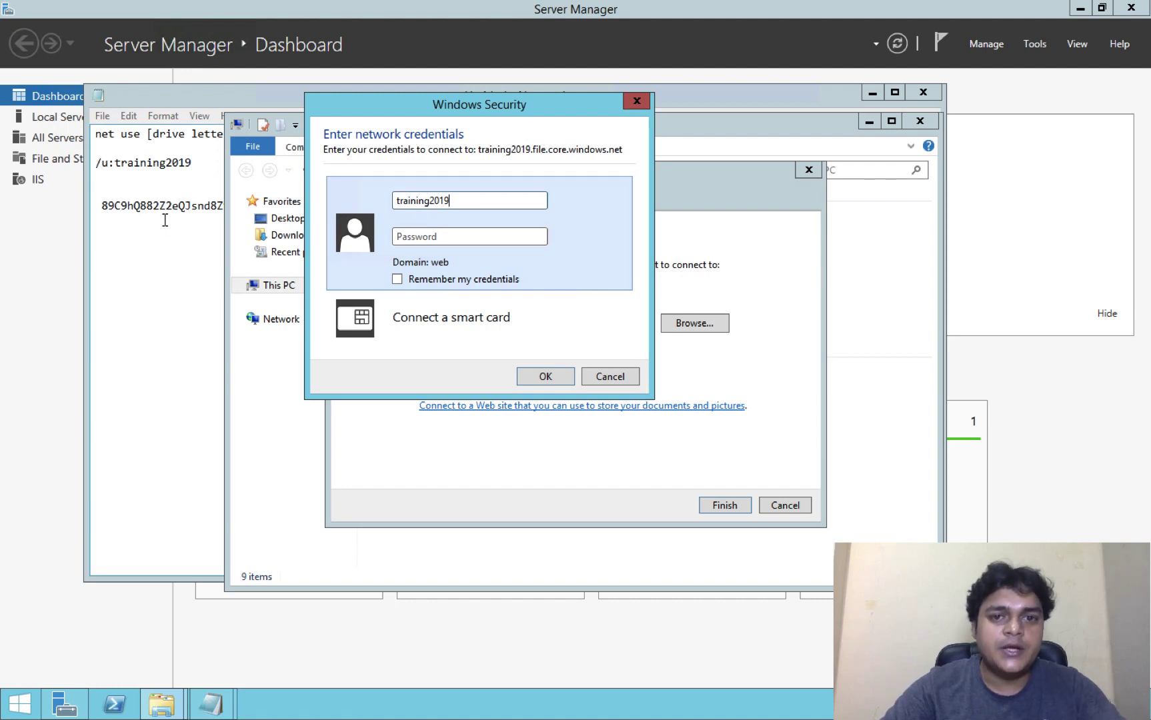
pyautogui.click(164, 220)
pyautogui.moveTo(102, 205); pyautogui.dragTo(670, 212)
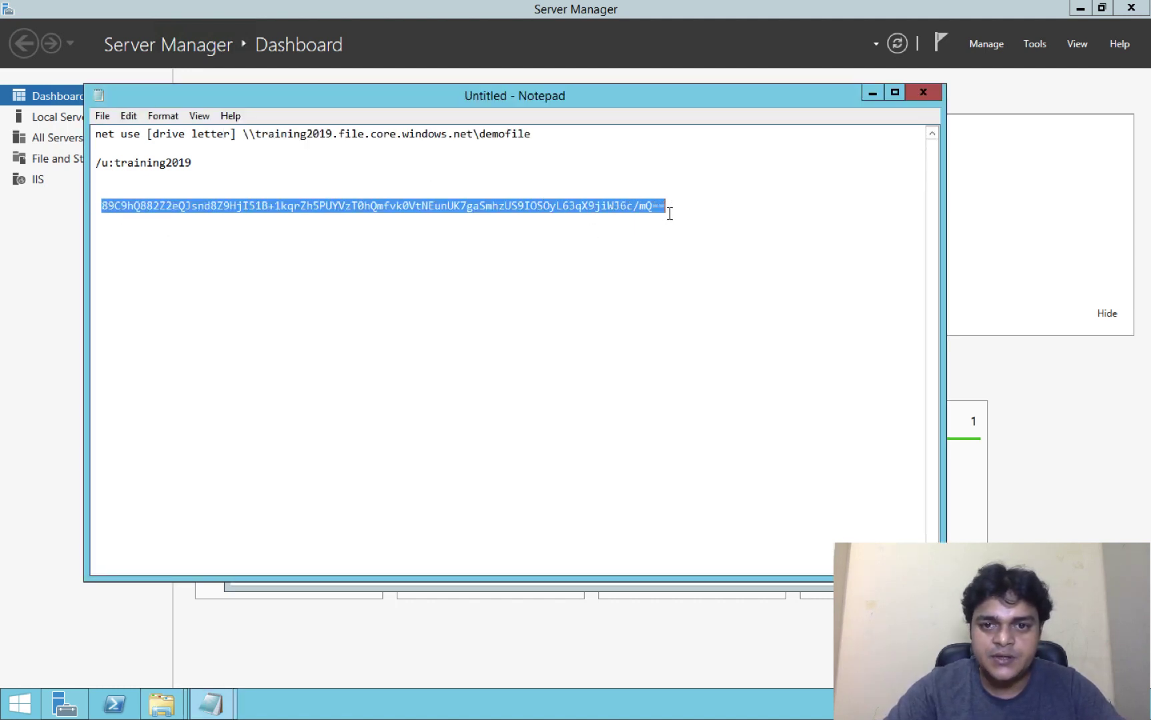
pyautogui.rightClick(629, 204)
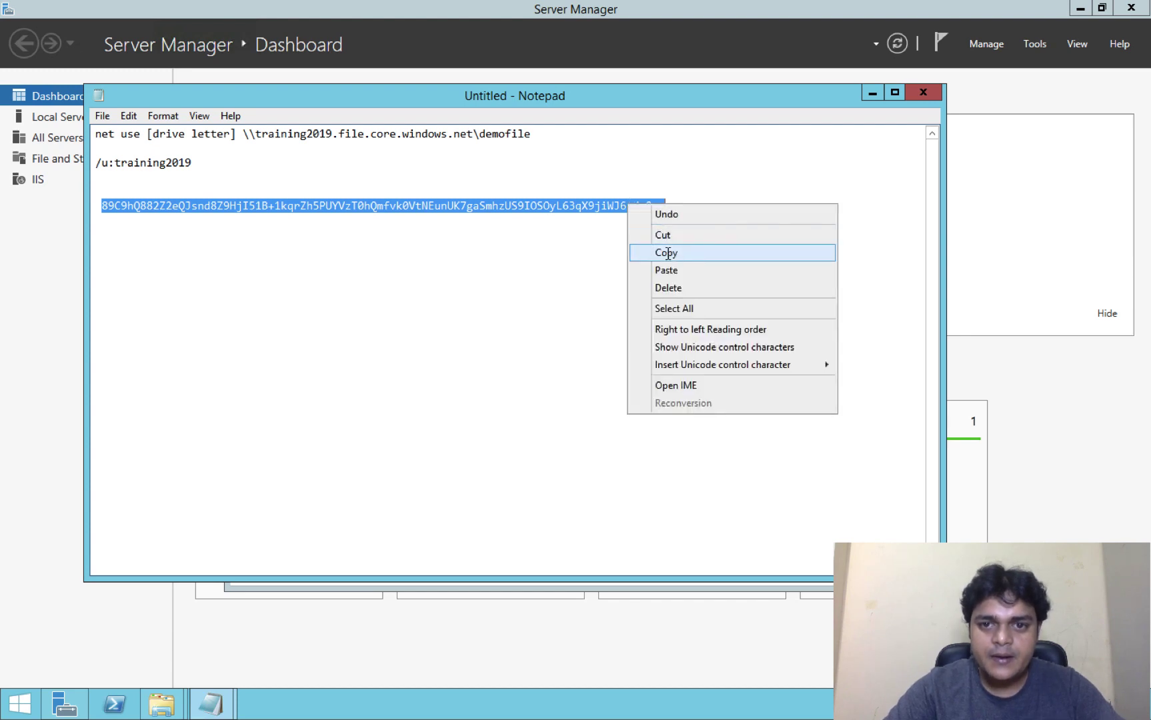
pyautogui.click(666, 253)
pyautogui.moveTo(162, 706)
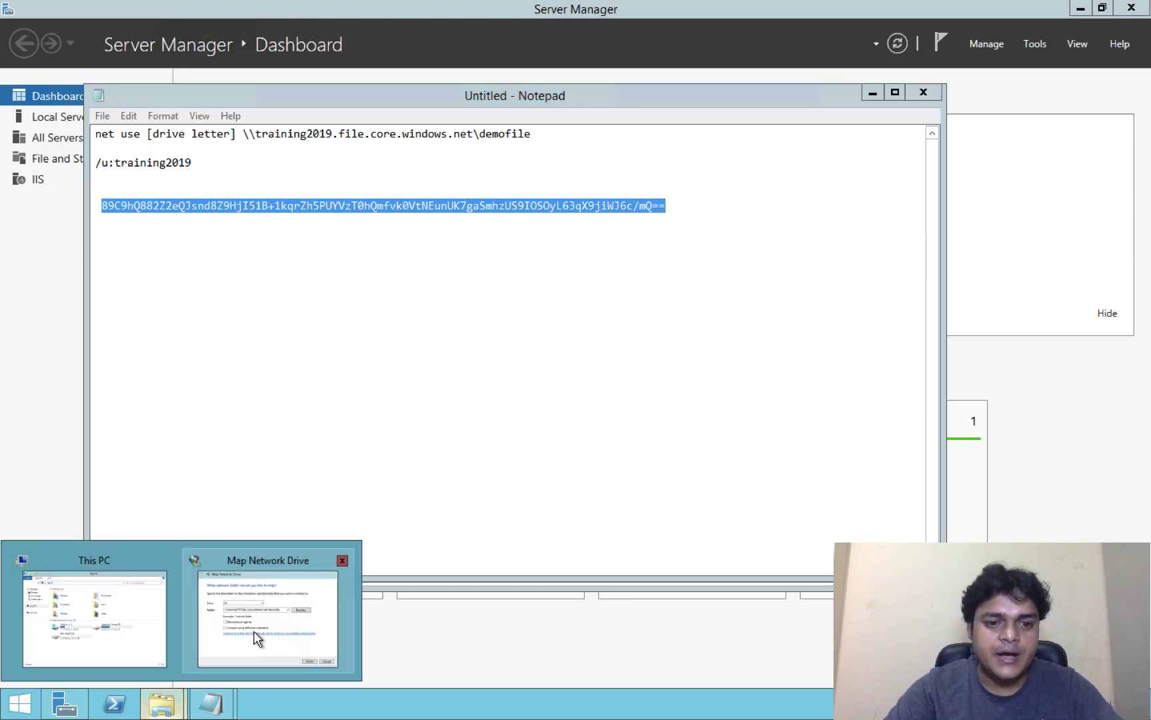
pyautogui.click(258, 639)
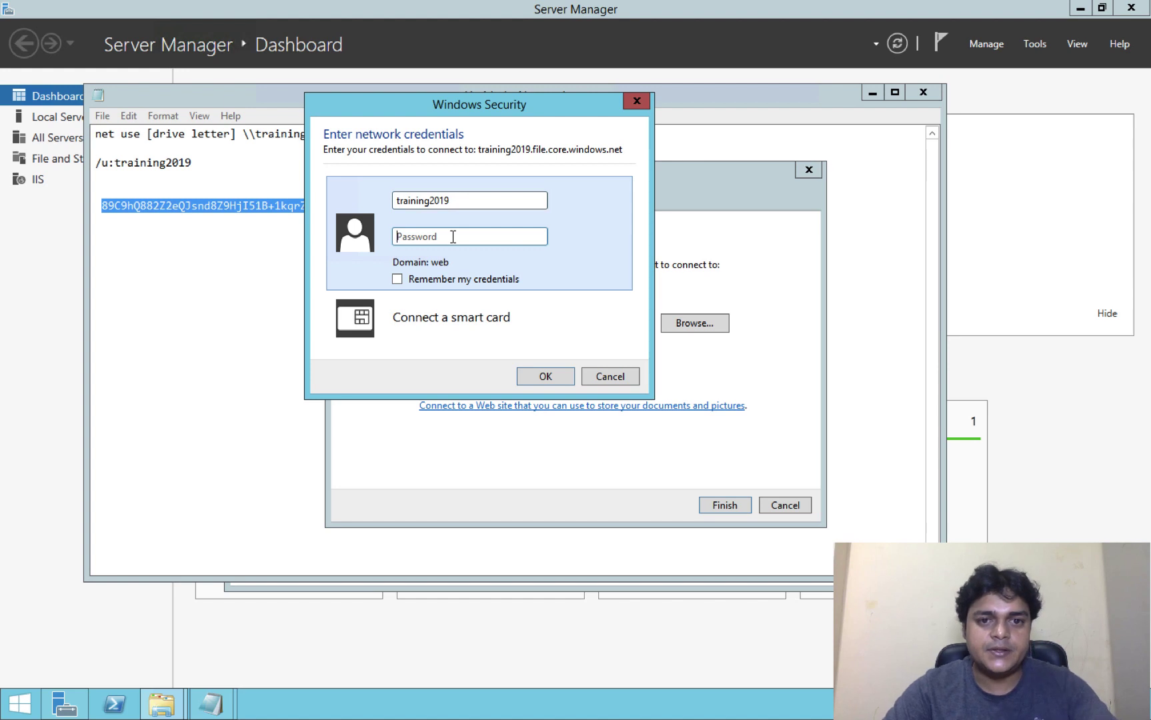
pyautogui.hotkey('ctrl', 'v')
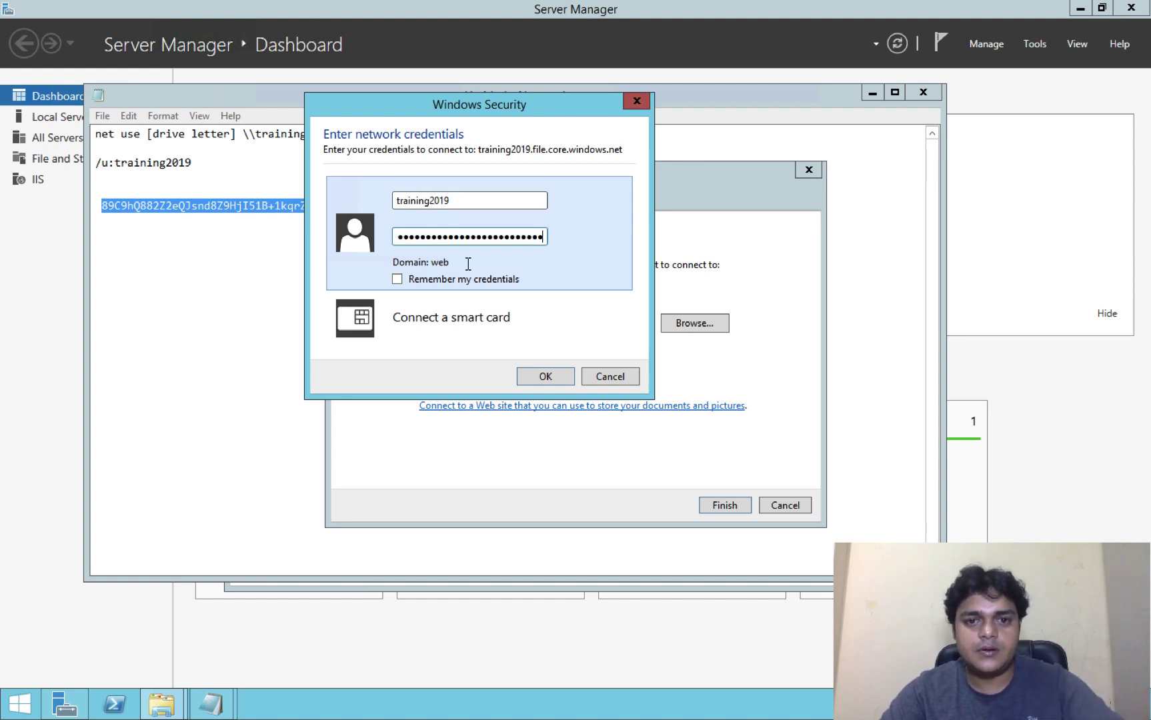
pyautogui.click(542, 378)
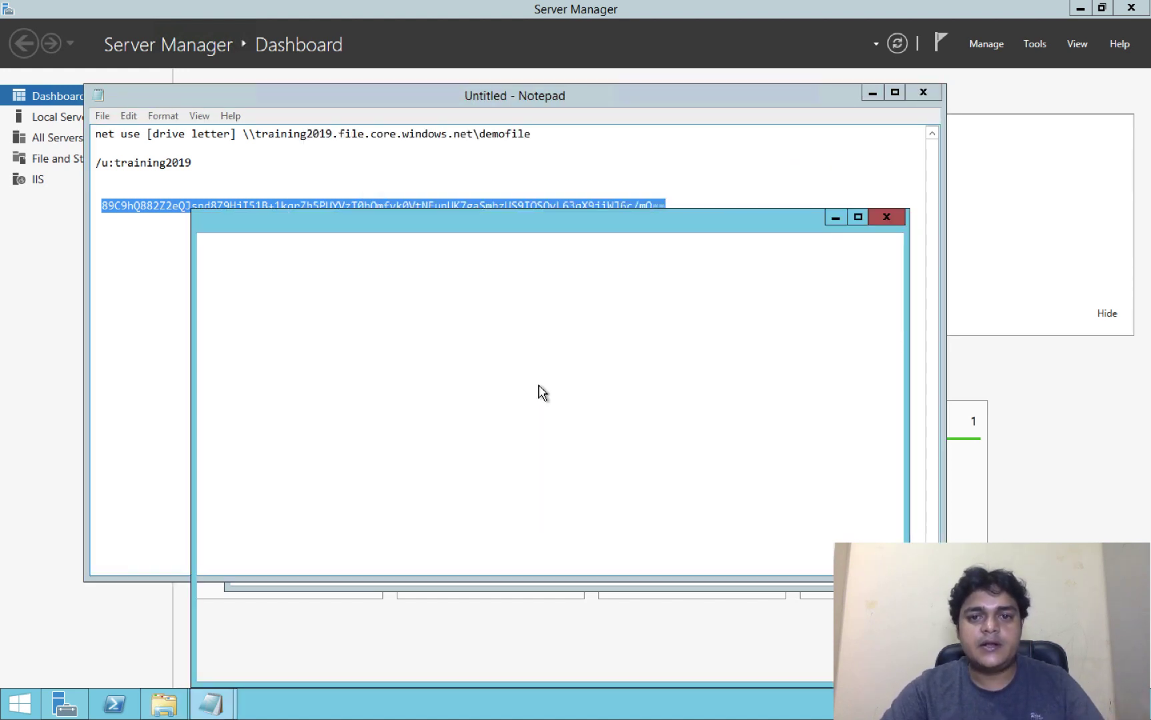
# Step: Dismiss Notepad's save prompt, keeping the notes unsaved, and minimize it
pyautogui.click(923, 93)
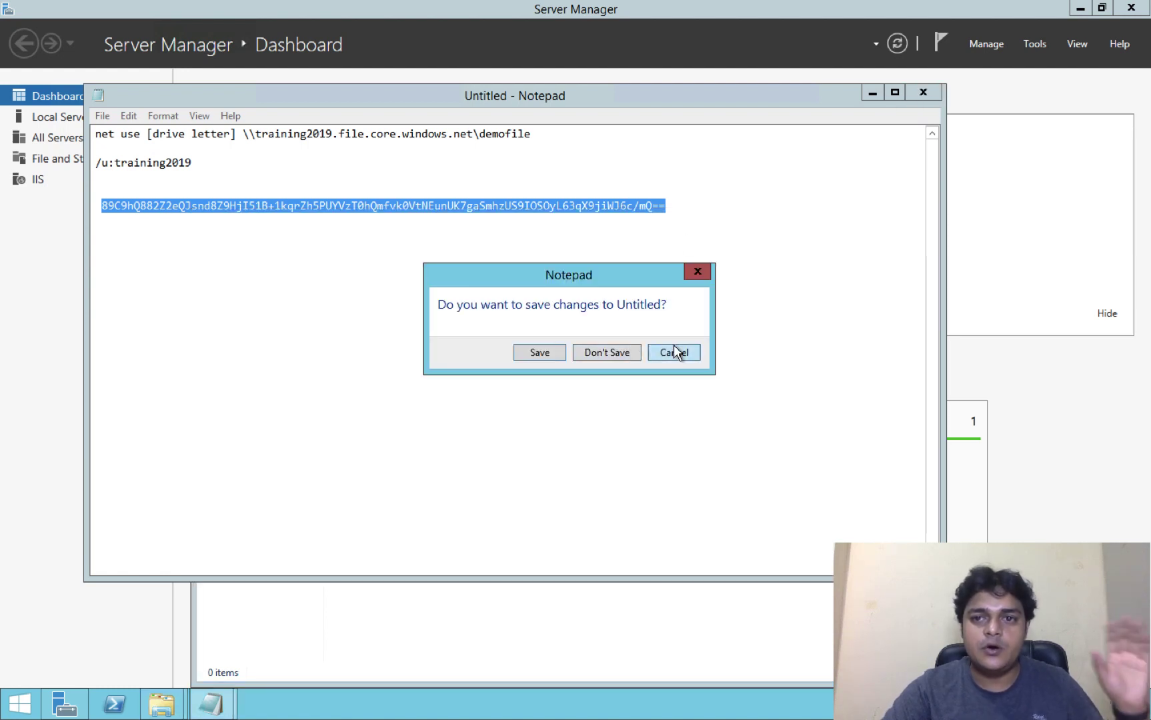
pyautogui.click(673, 352)
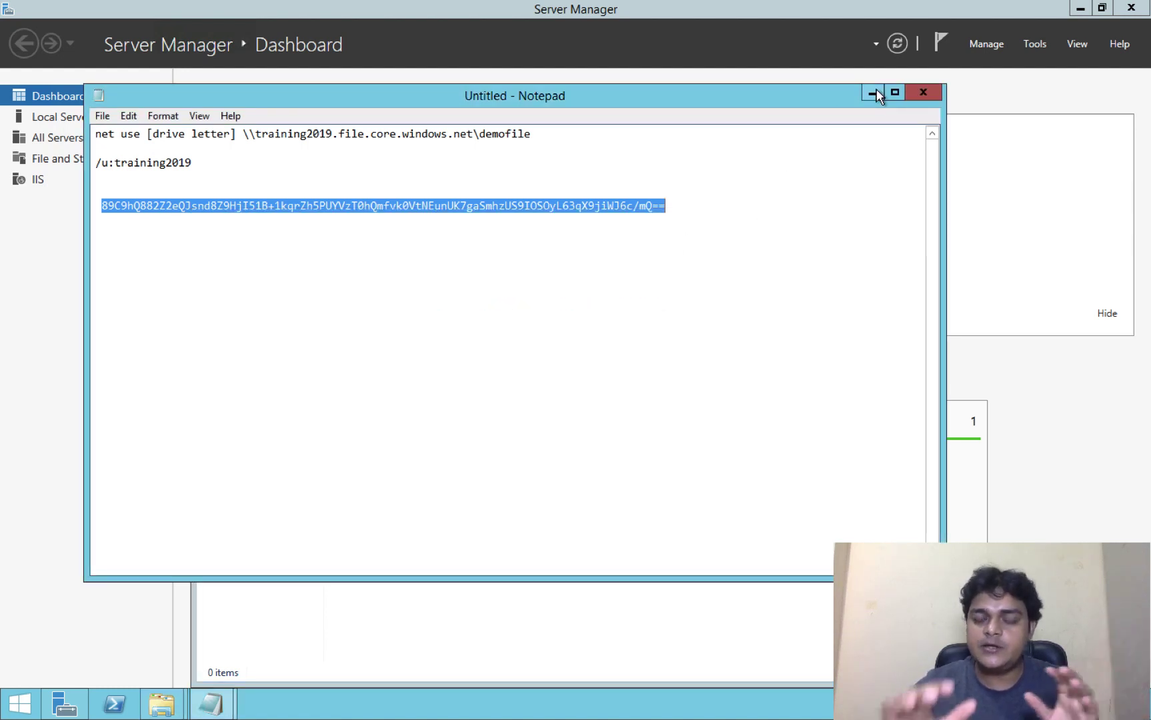
pyautogui.click(872, 94)
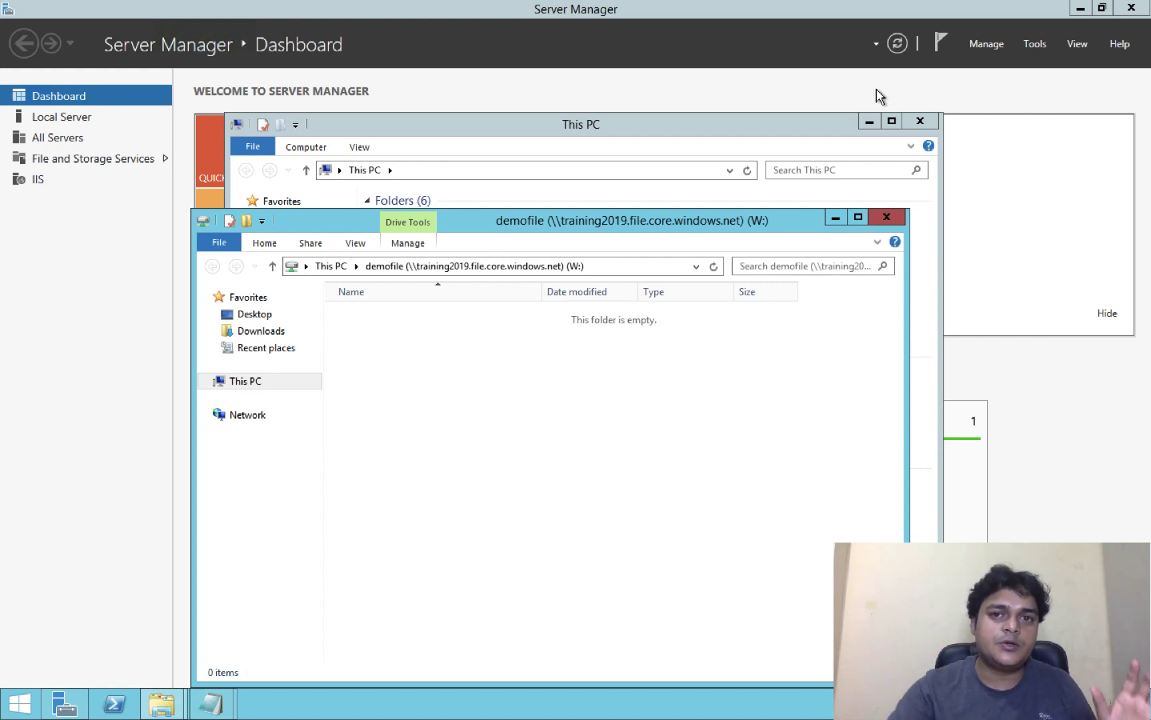
# Step: Close the demofile (W:) window, maximize This PC, and right-click the demofile location
pyautogui.click(886, 220)
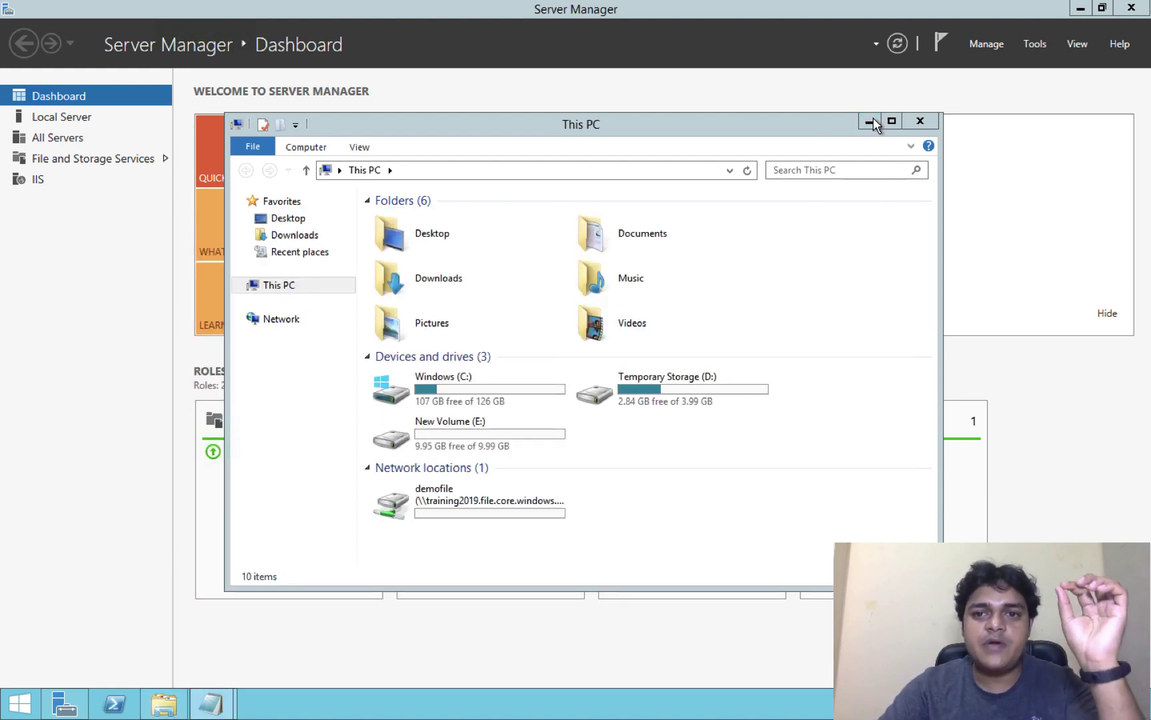
pyautogui.click(892, 121)
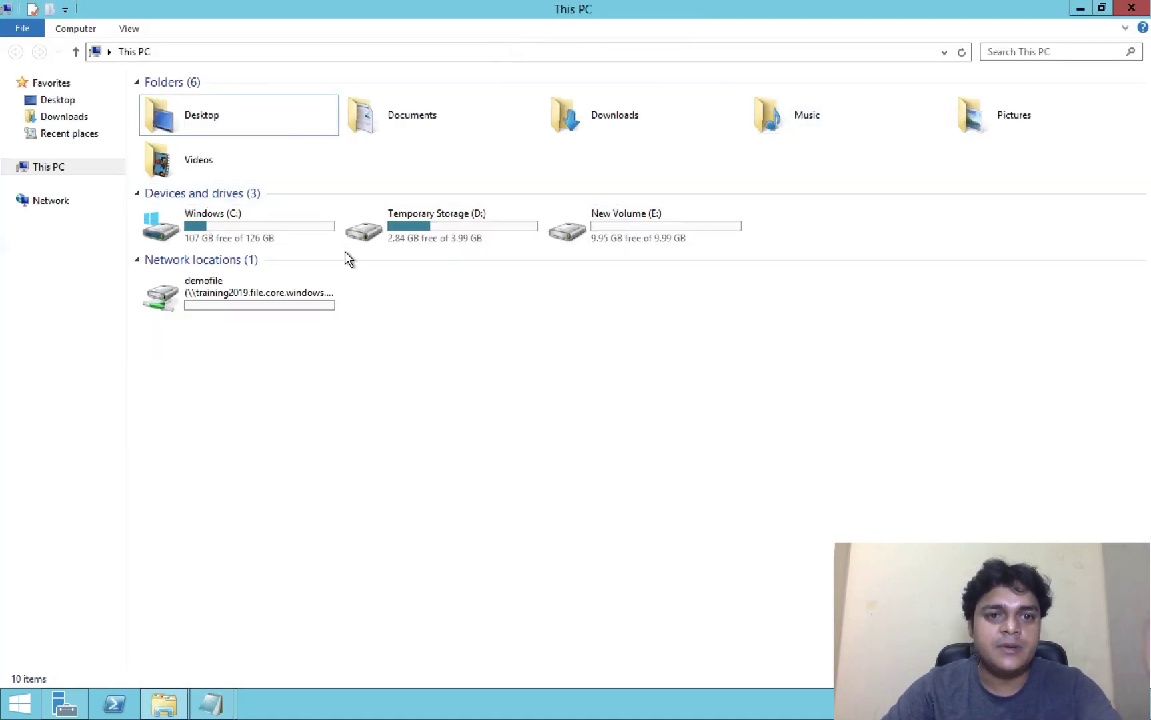
pyautogui.moveTo(331, 242)
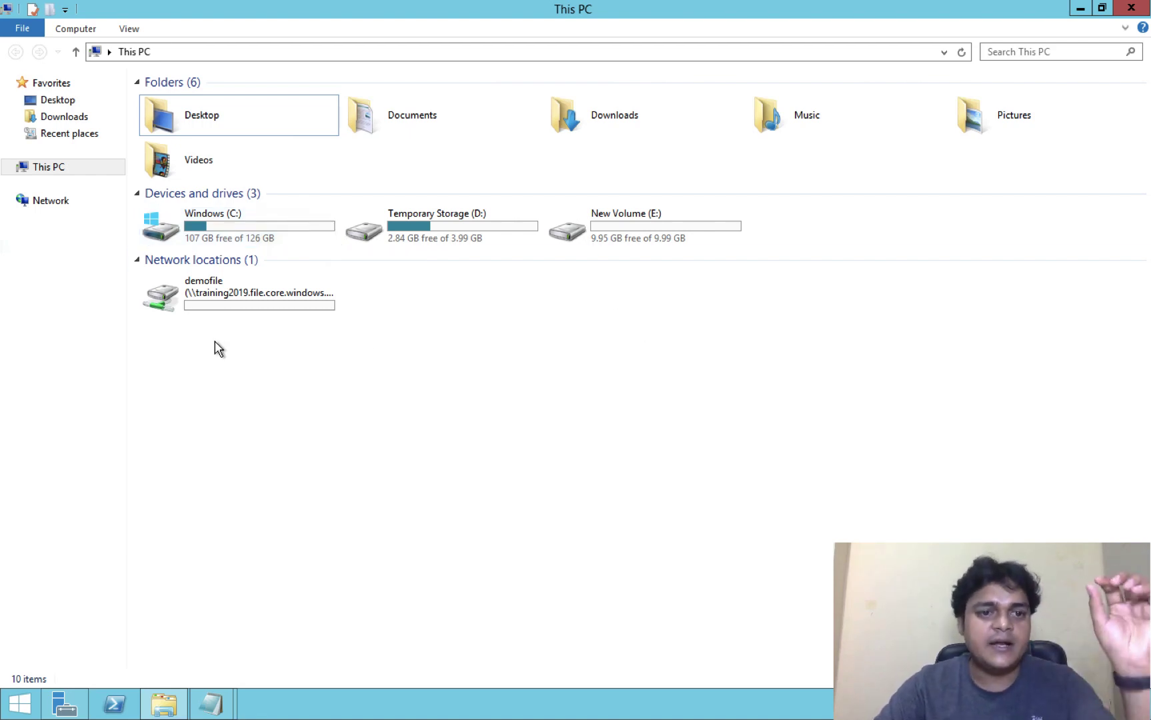
pyautogui.rightClick(243, 301)
# Step: Create a folder named test on the W: demofile drive and open it
pyautogui.click(285, 311)
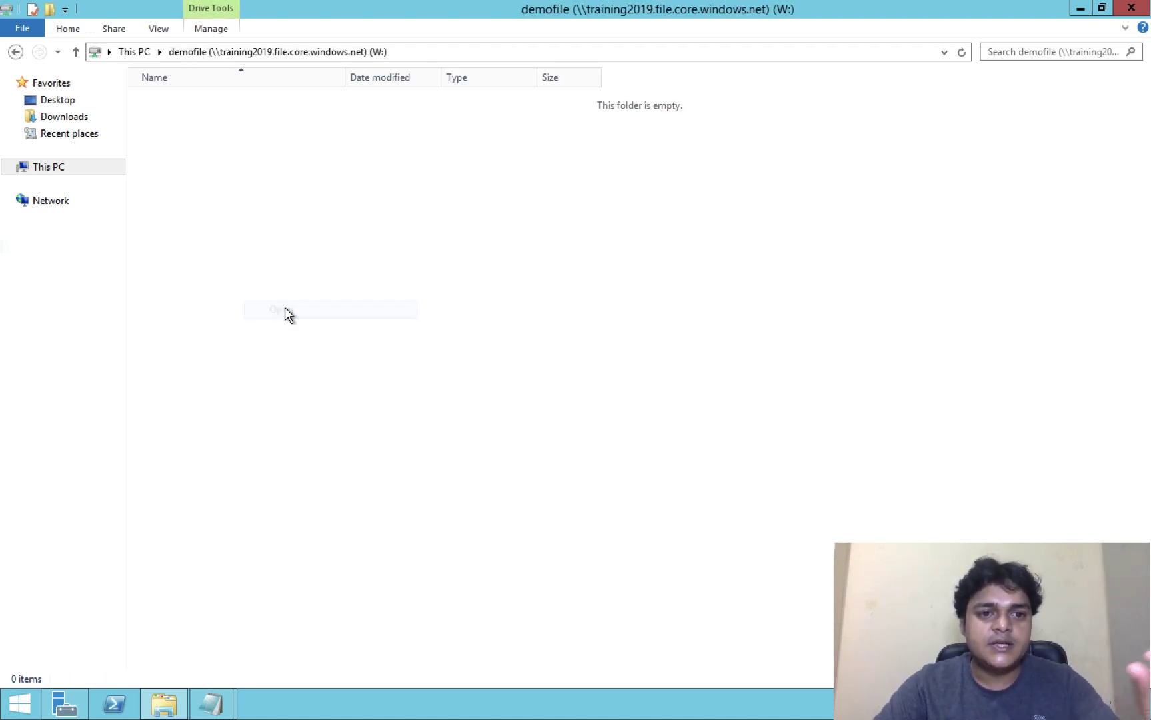
pyautogui.rightClick(422, 282)
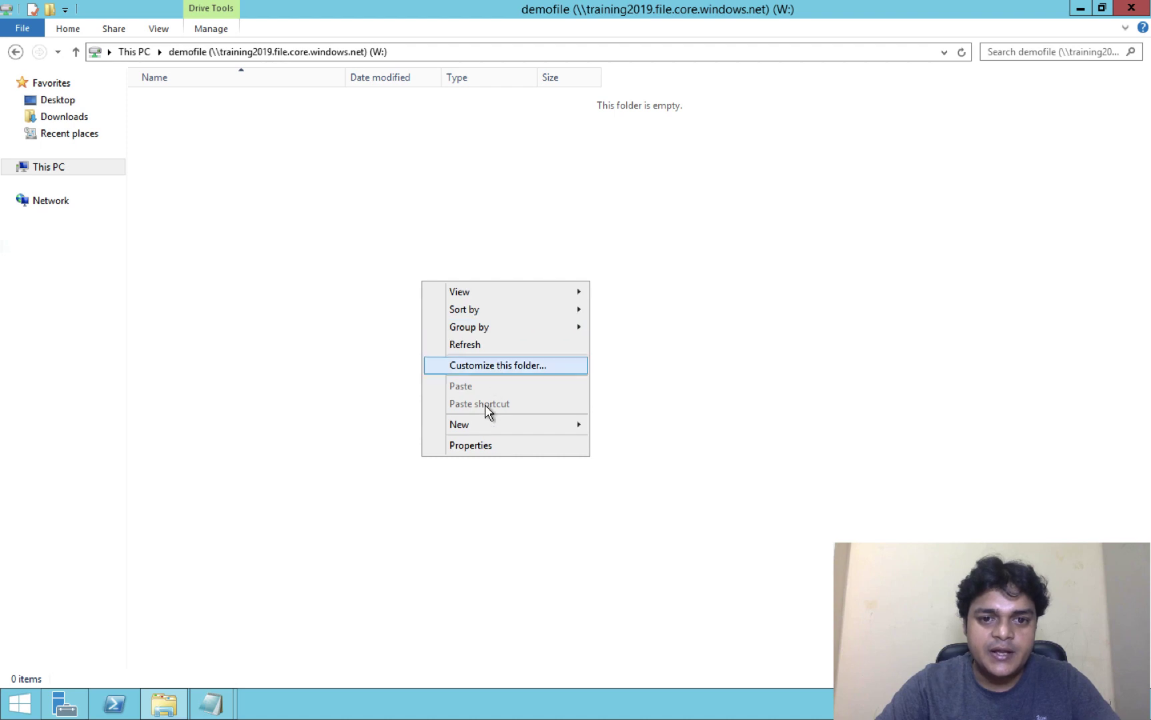
pyautogui.moveTo(579, 430)
pyautogui.click(621, 426)
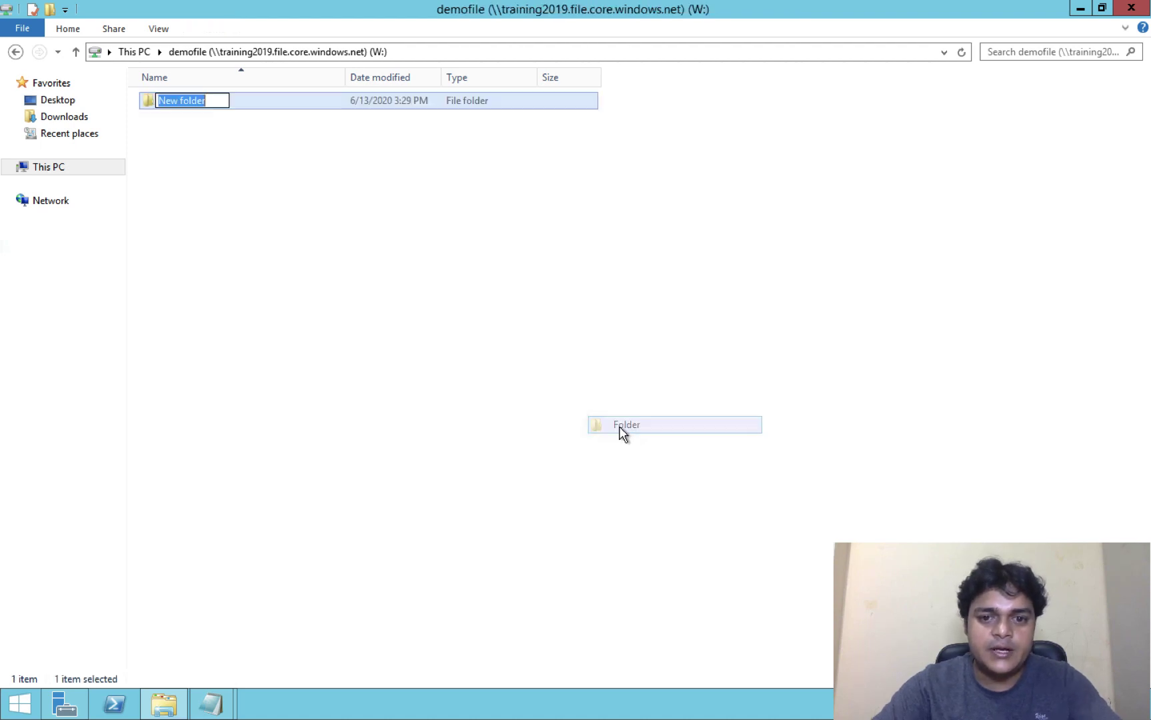
pyautogui.write('test')
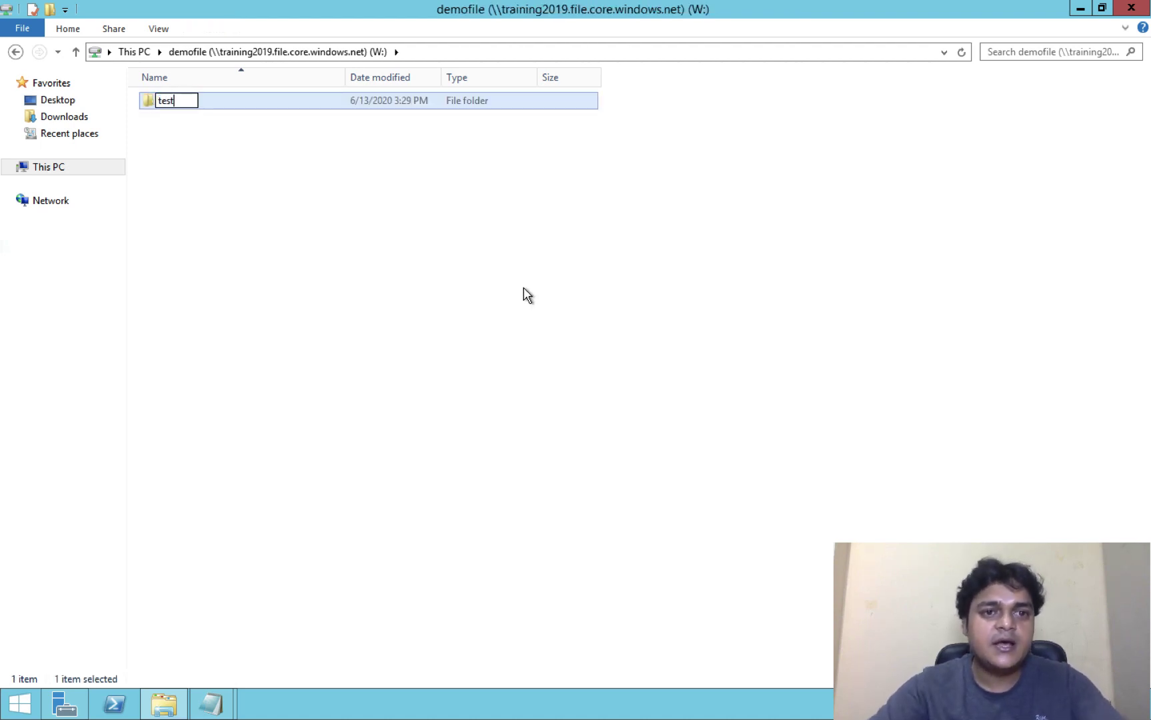
pyautogui.click(170, 162)
pyautogui.doubleClick(170, 106)
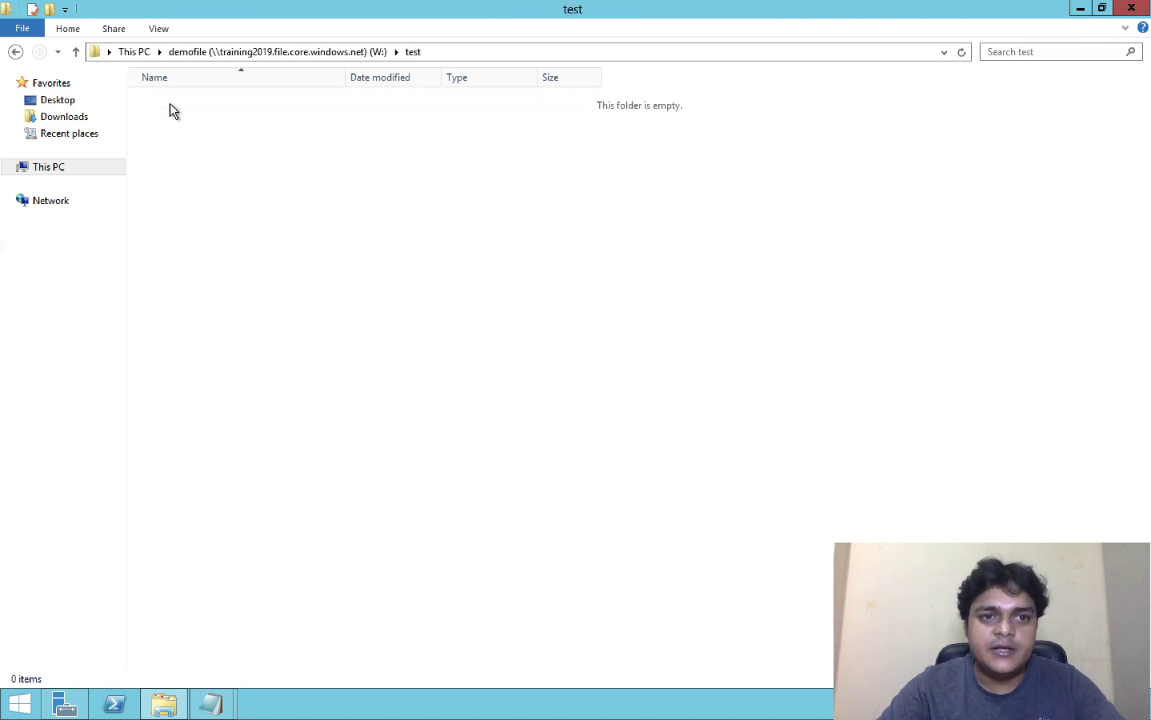
# Step: Add a New Text Document in test reading "this is test file" and save it
pyautogui.rightClick(341, 276)
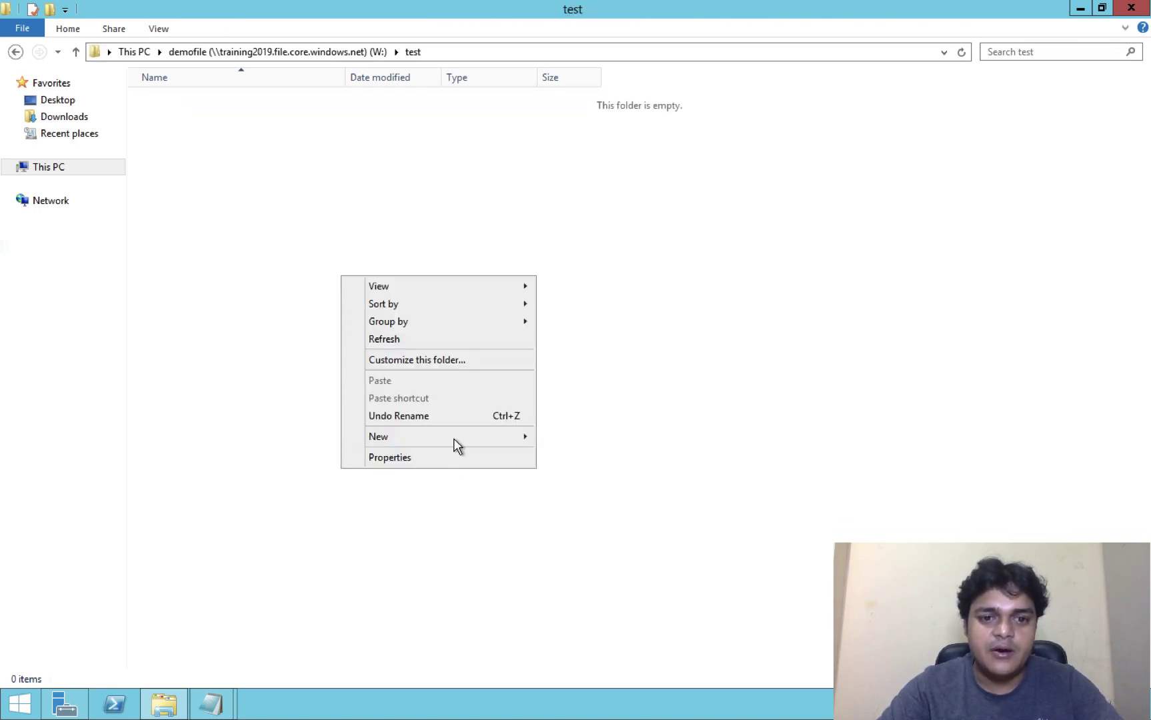
pyautogui.moveTo(457, 436)
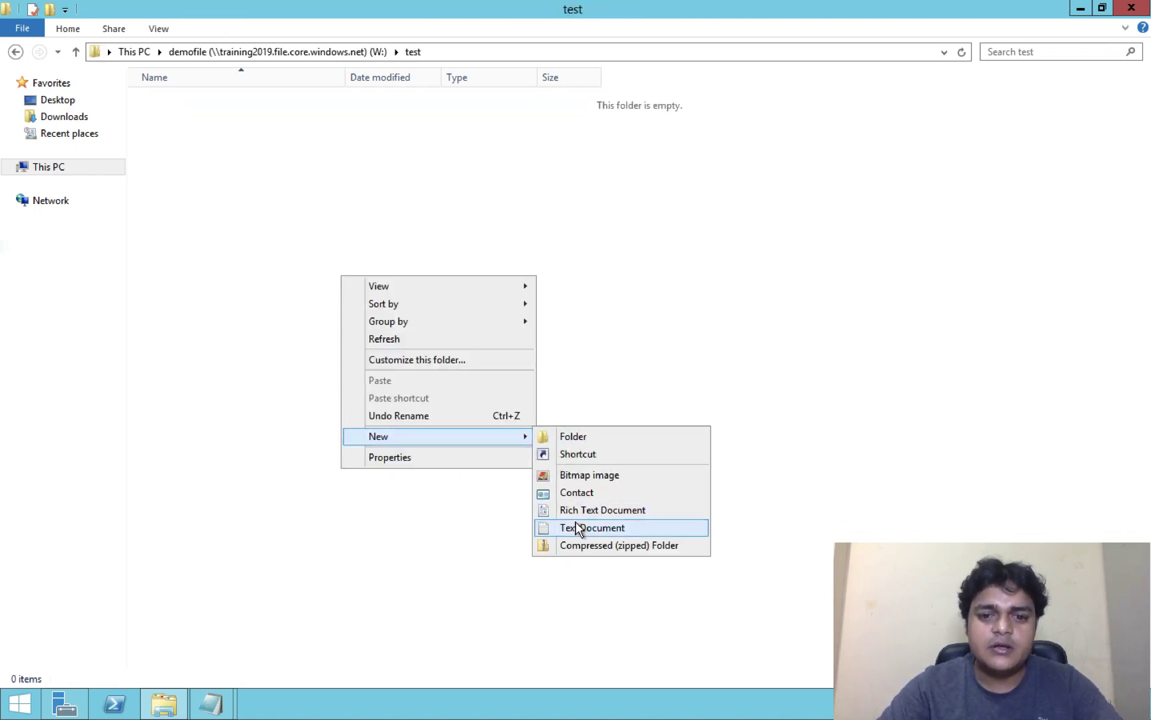
pyautogui.click(579, 528)
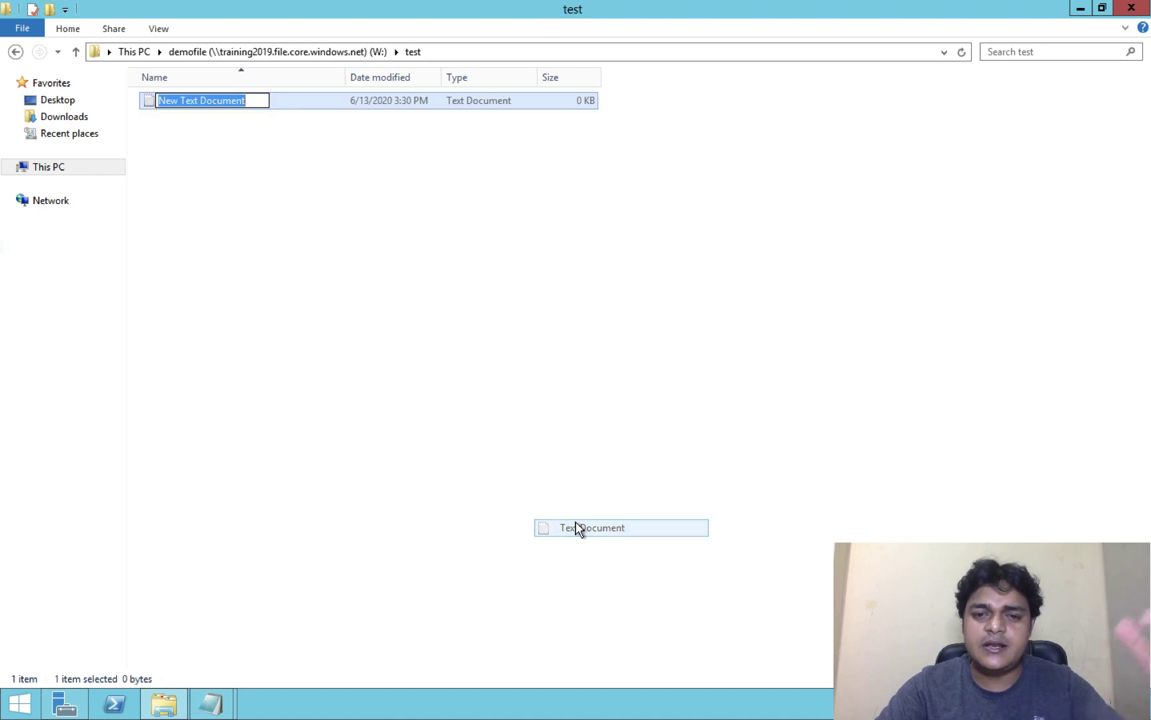
pyautogui.click(180, 169)
pyautogui.doubleClick(156, 97)
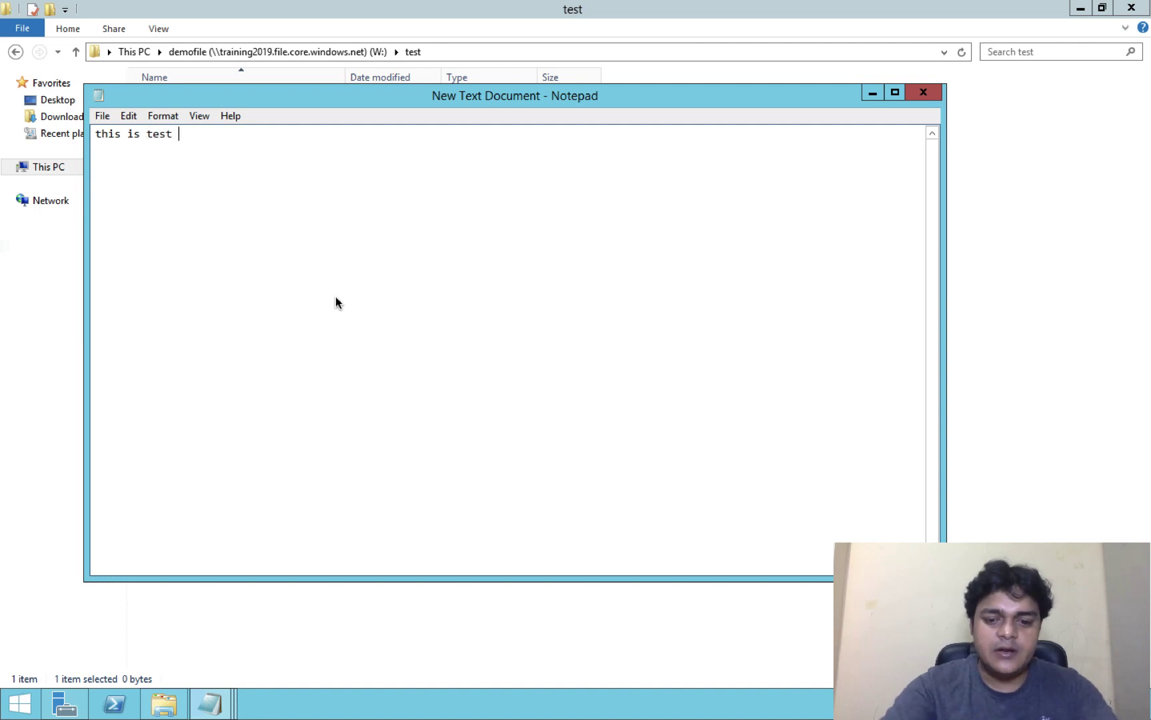
pyautogui.click(924, 93)
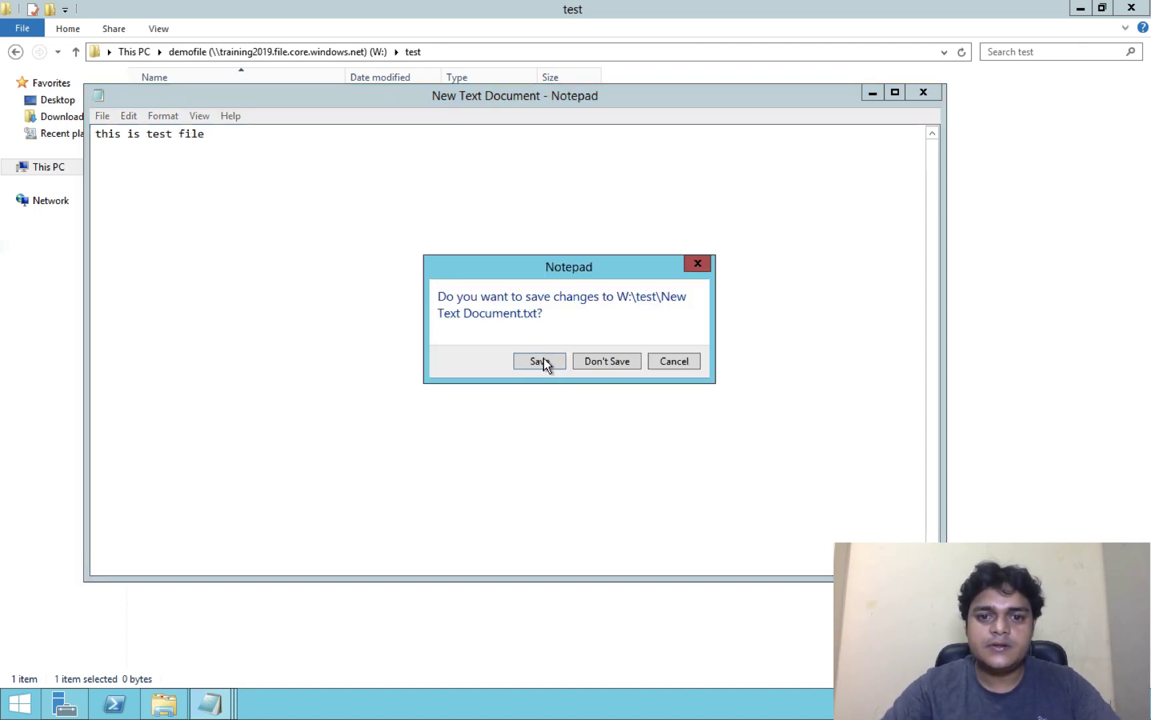
pyautogui.click(539, 361)
# Step: Dismiss the Storage Explorer connect file share dialog and return to the Azure portal
pyautogui.hotkey('ctrl', 'Right')
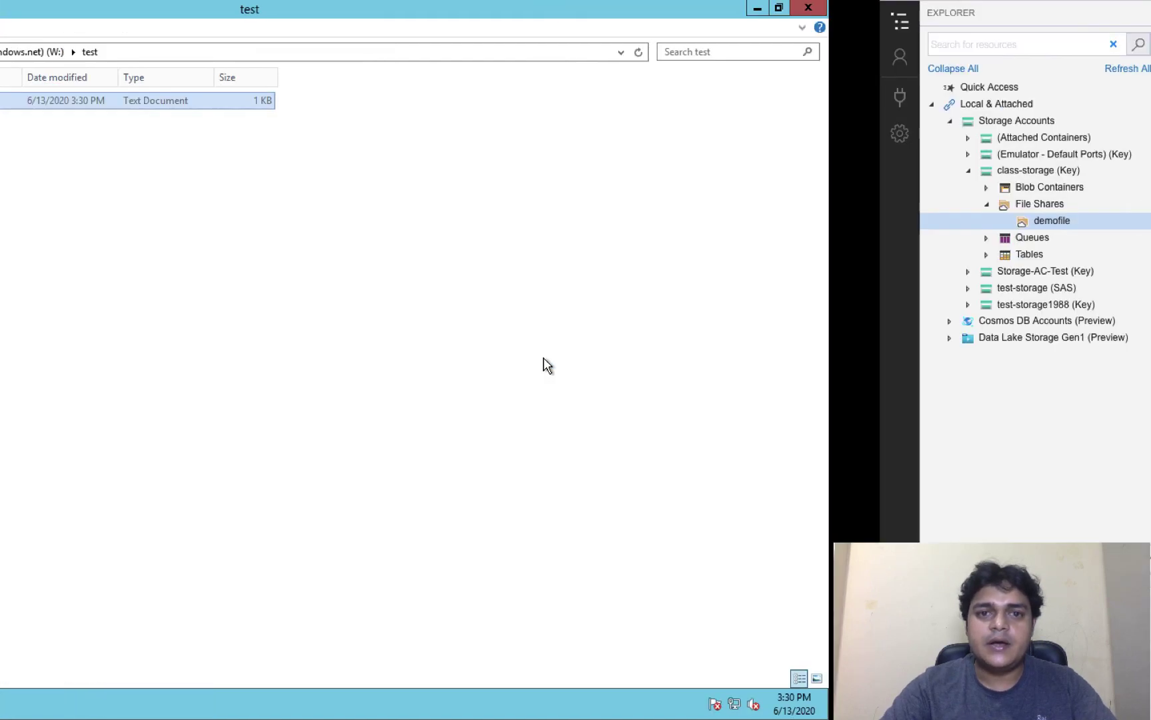
pyautogui.click(774, 495)
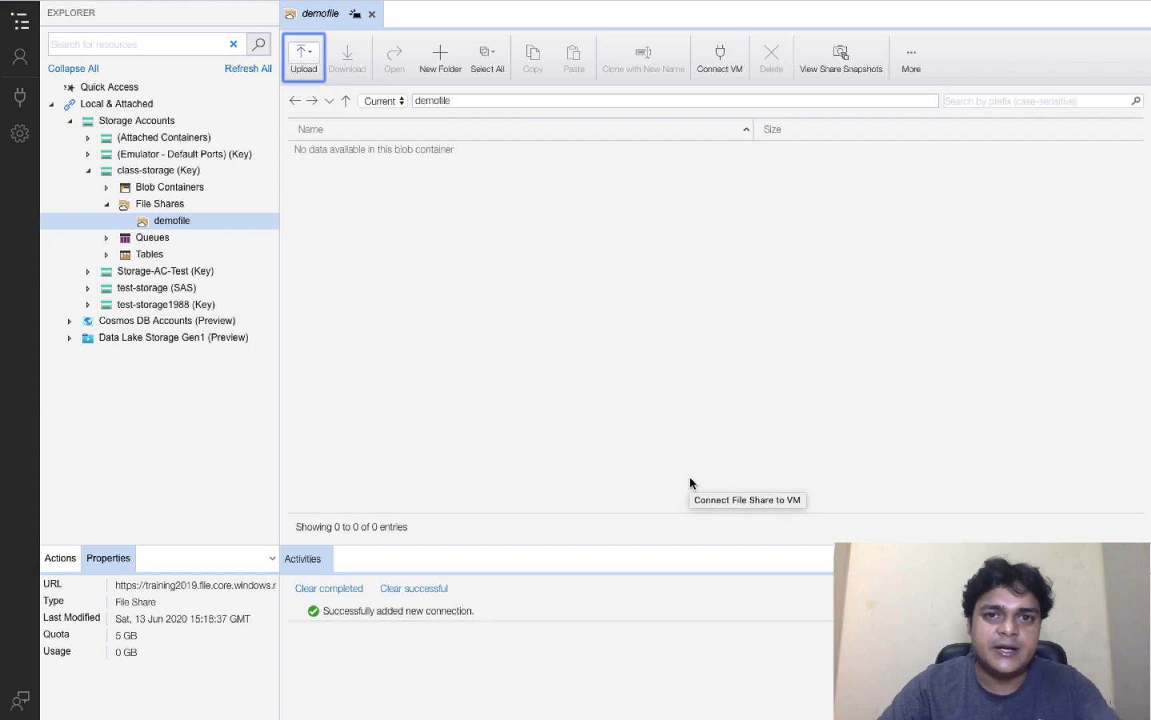
pyautogui.hotkey('ctrl', 'Left')
pyautogui.hotkey('ctrl', 'Left')
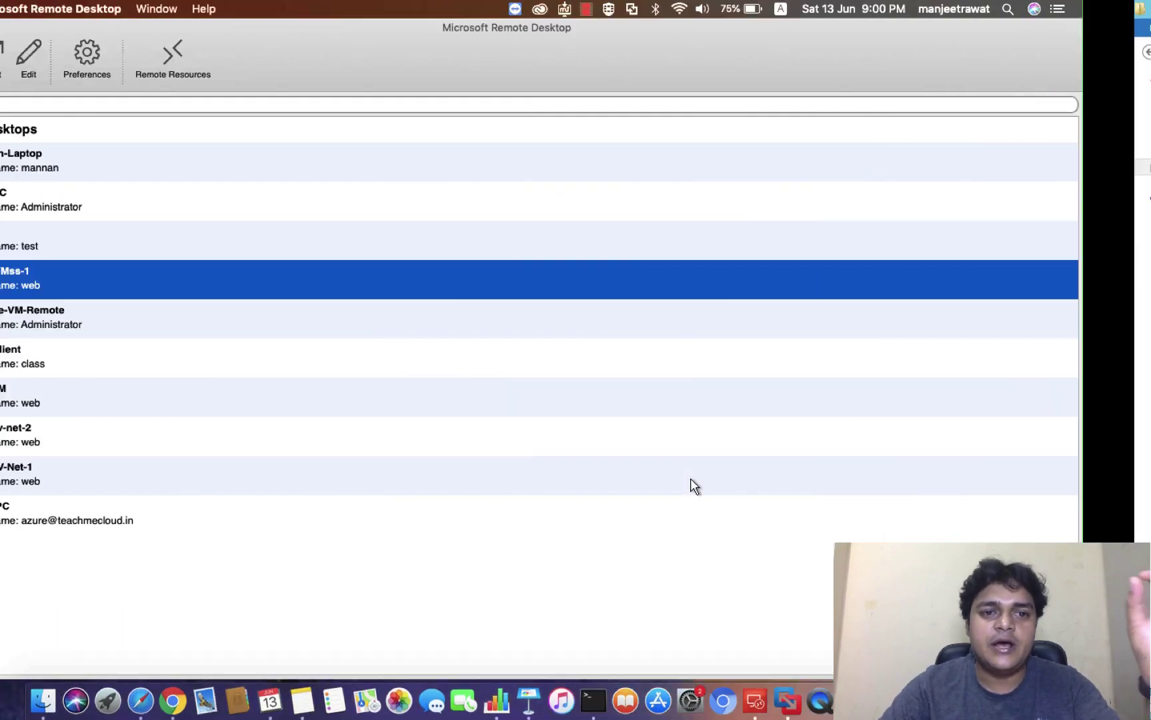
pyautogui.hotkey('ctrl', 'Right')
pyautogui.hotkey('ctrl', 'Right')
pyautogui.hotkey('ctrl', 'Right')
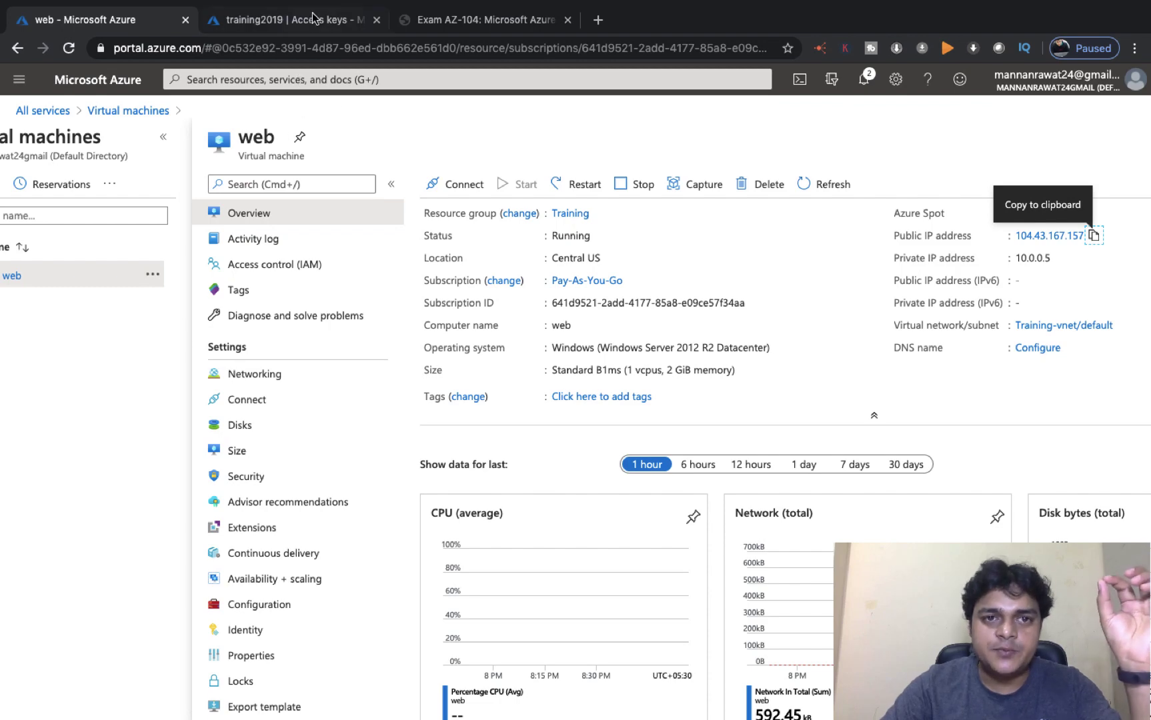
# Step: Navigate from Storage accounts to training2019's File shares page
pyautogui.click(301, 21)
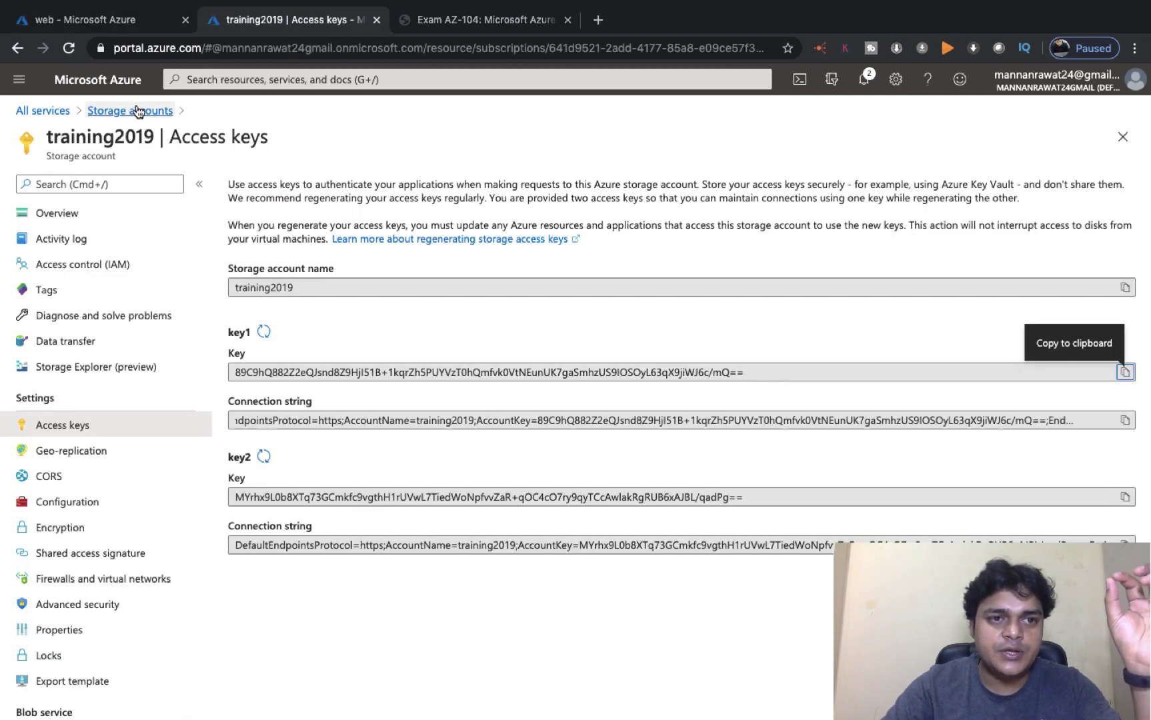
pyautogui.click(136, 108)
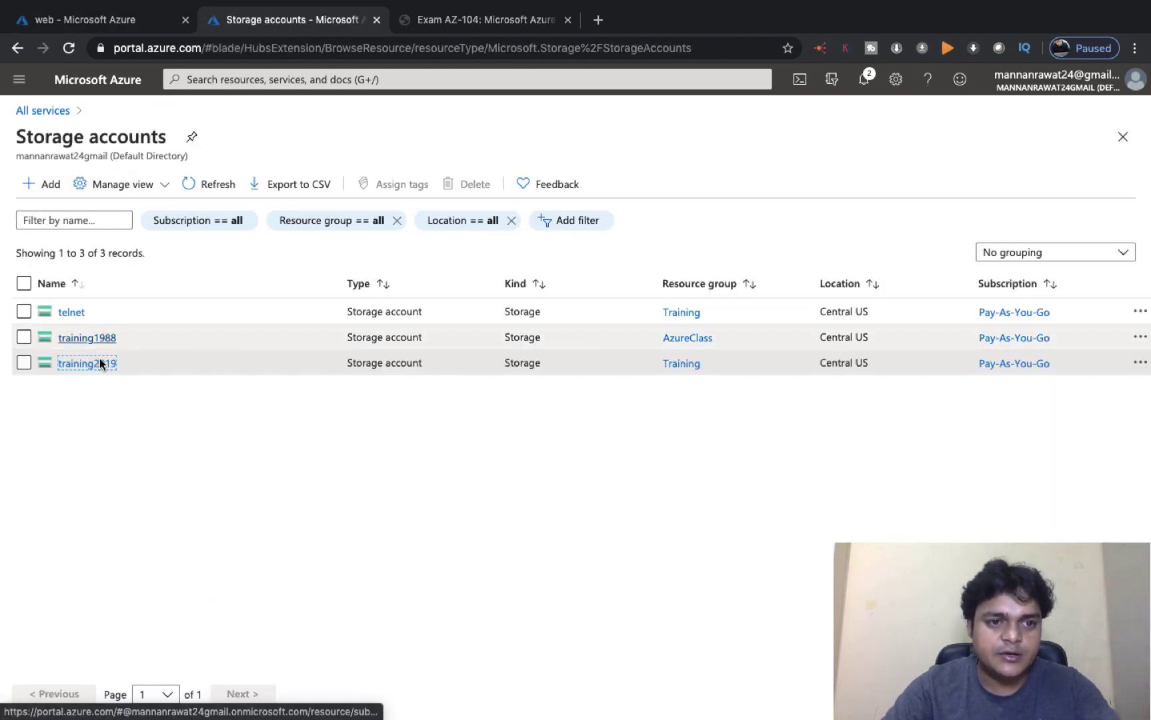
pyautogui.click(99, 366)
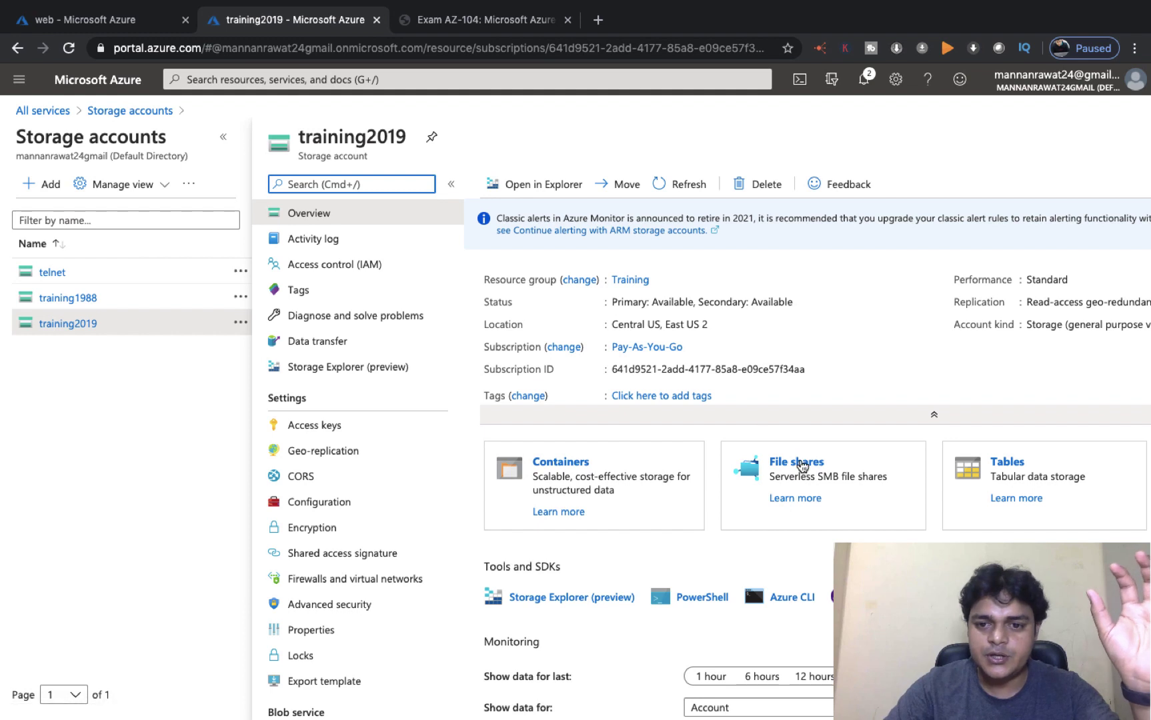
pyautogui.click(796, 463)
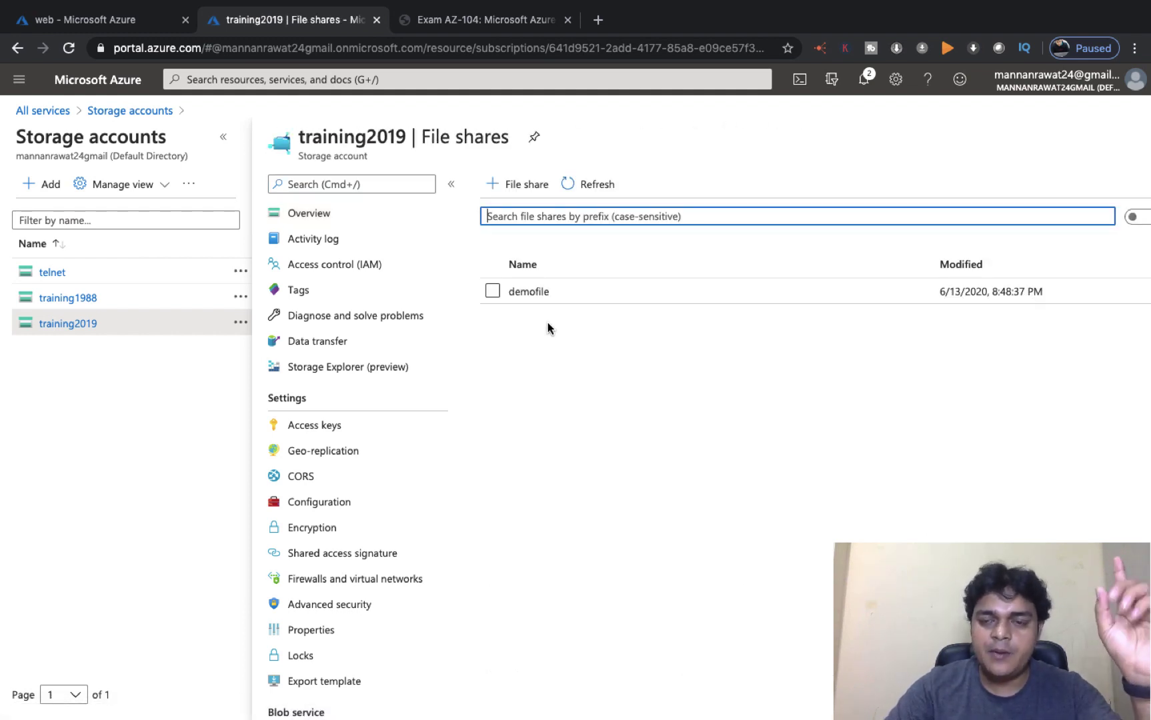
# Step: Open the demofile share's test directory and refresh to see New Text Document.txt
pyautogui.click(529, 293)
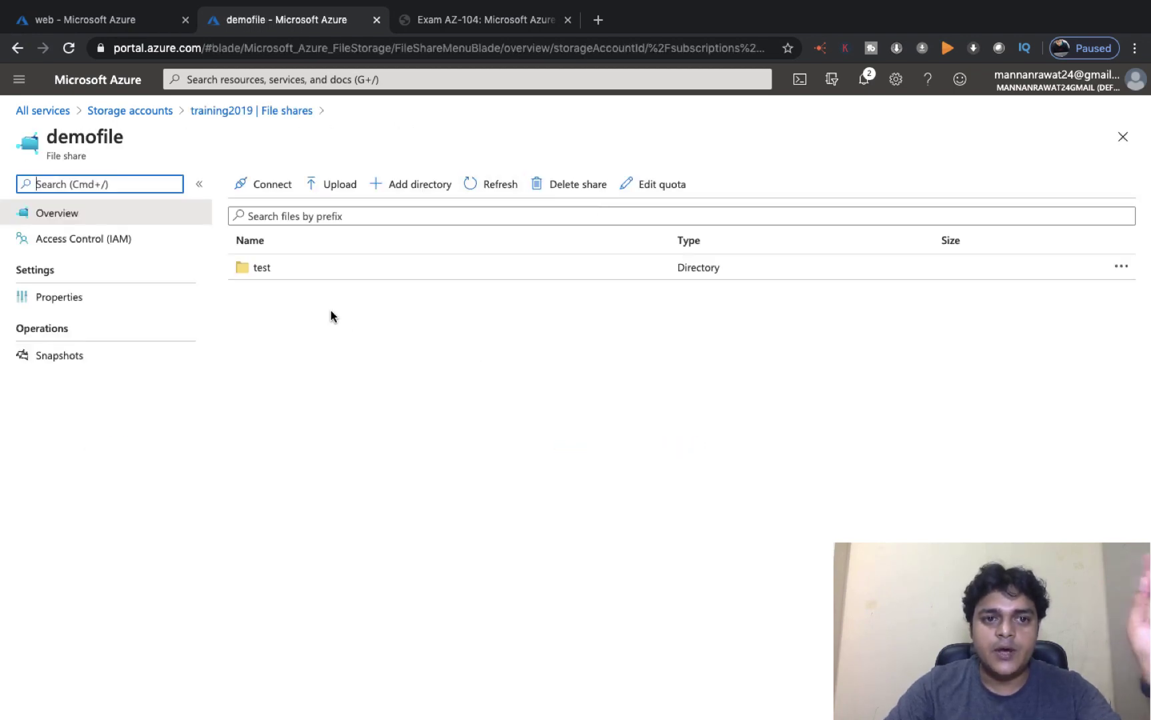
pyautogui.click(262, 272)
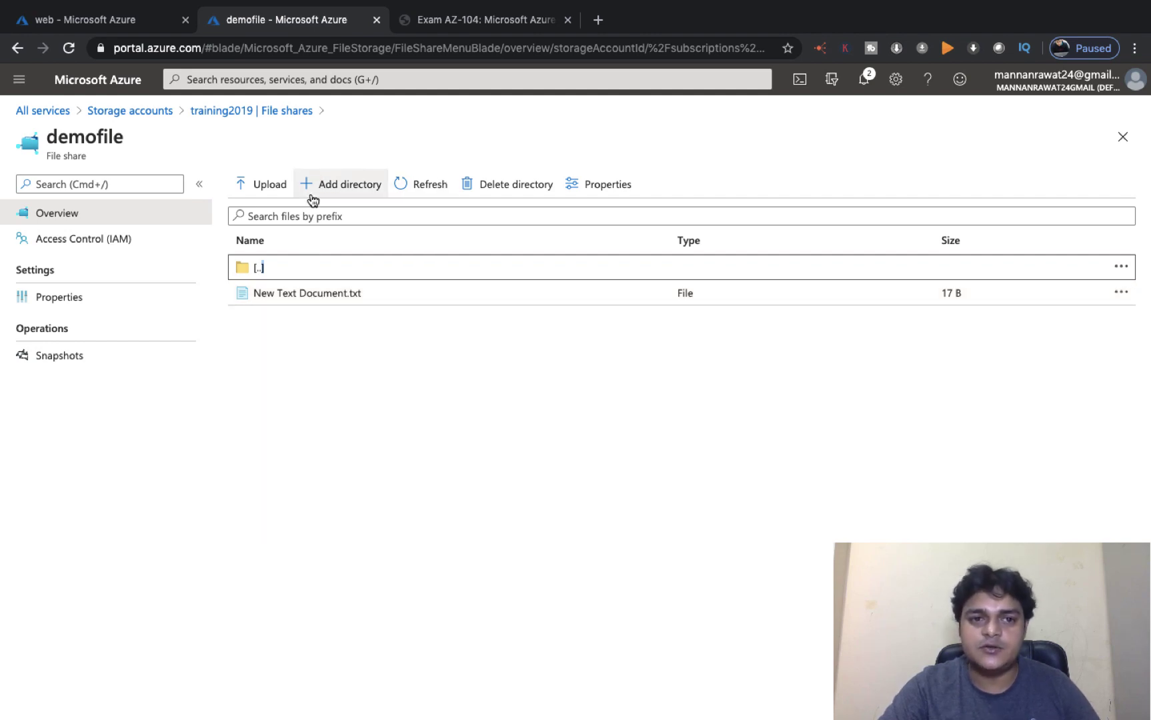
pyautogui.click(400, 190)
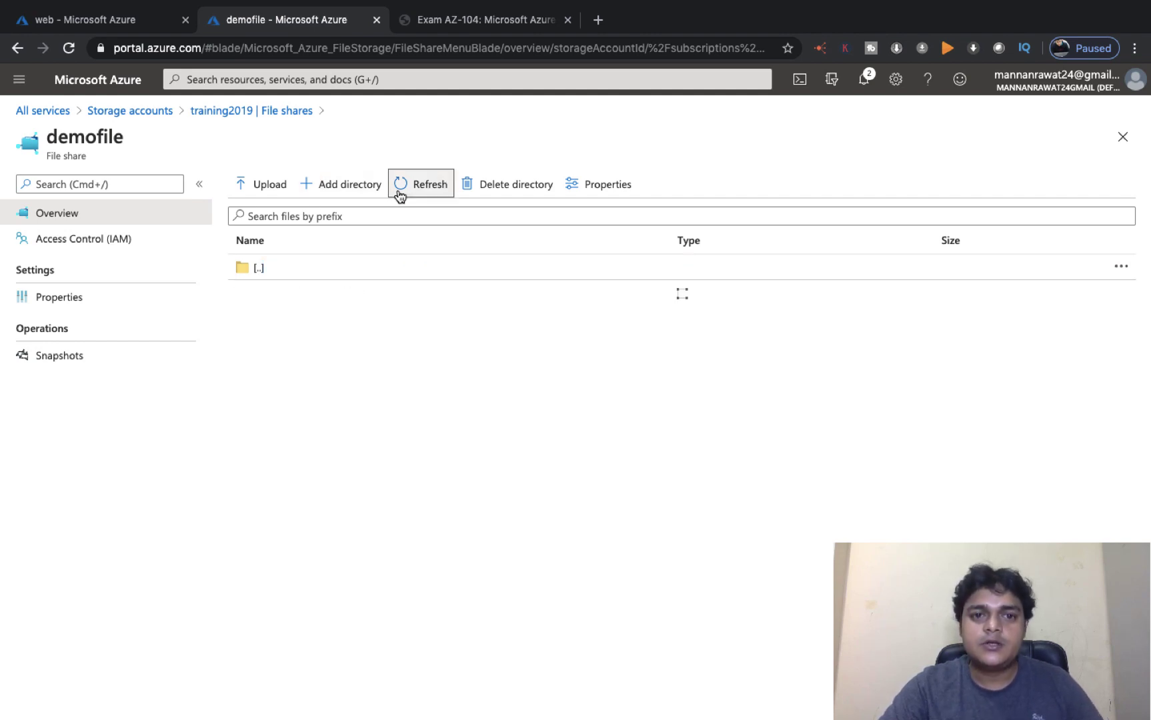
# Step: Back at the share root, add a new directory named training
pyautogui.click(274, 277)
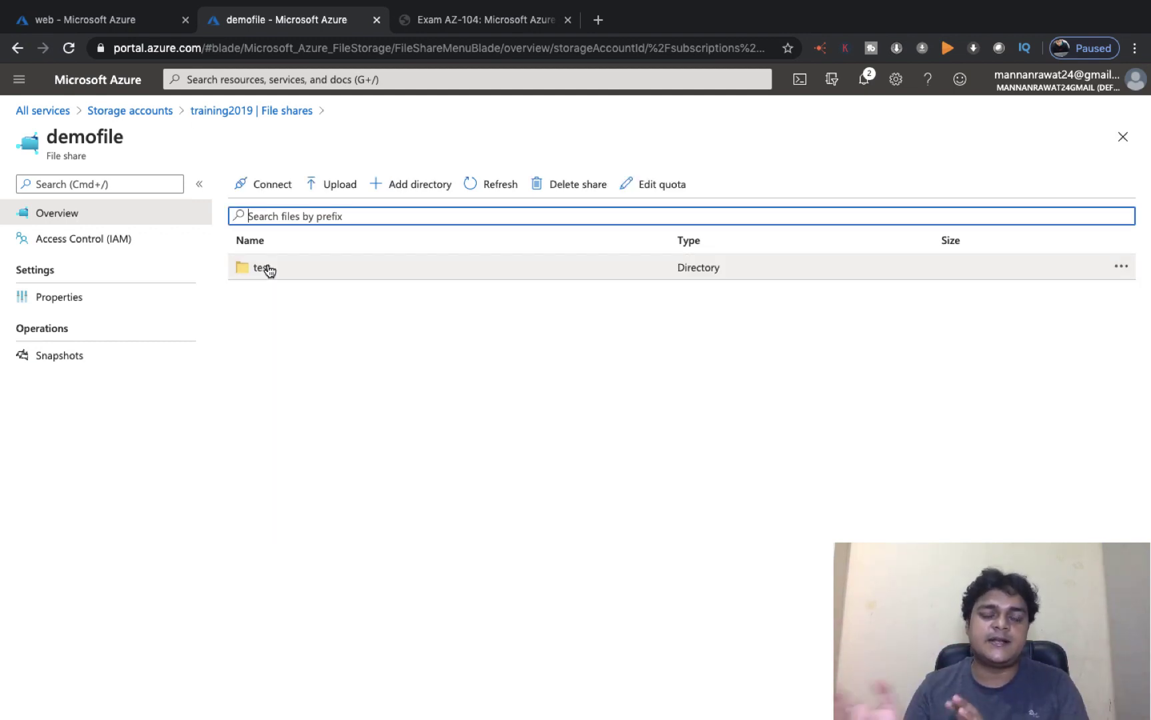
pyautogui.click(406, 183)
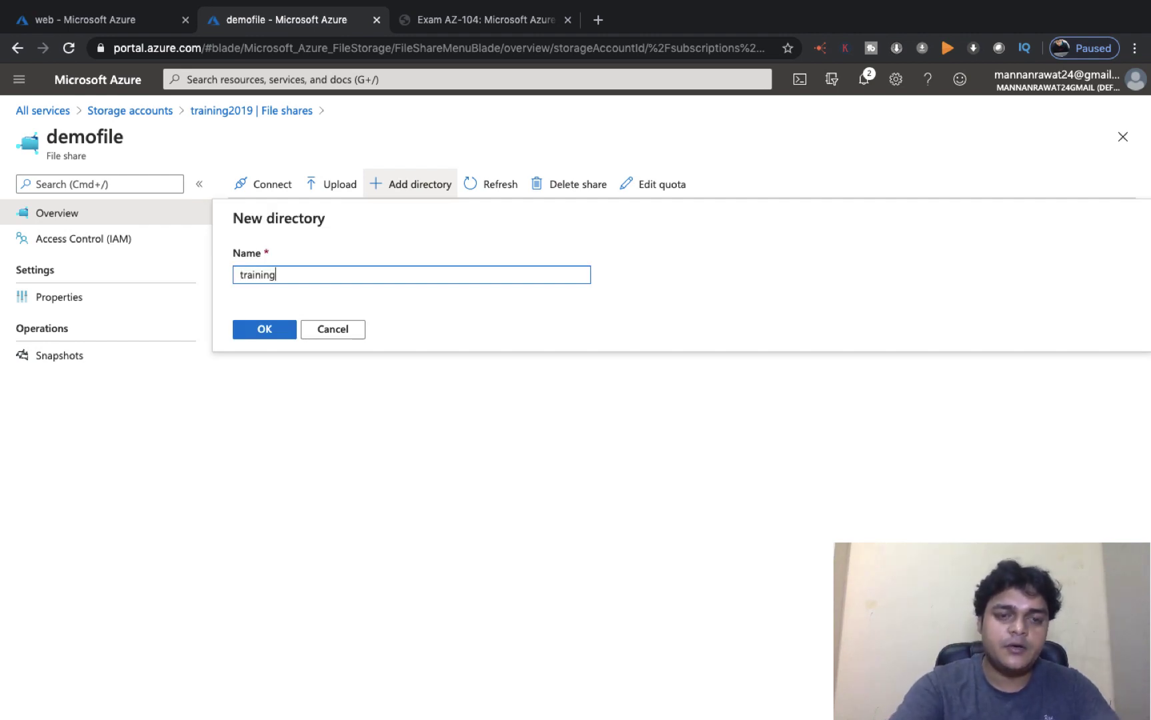
pyautogui.click(281, 334)
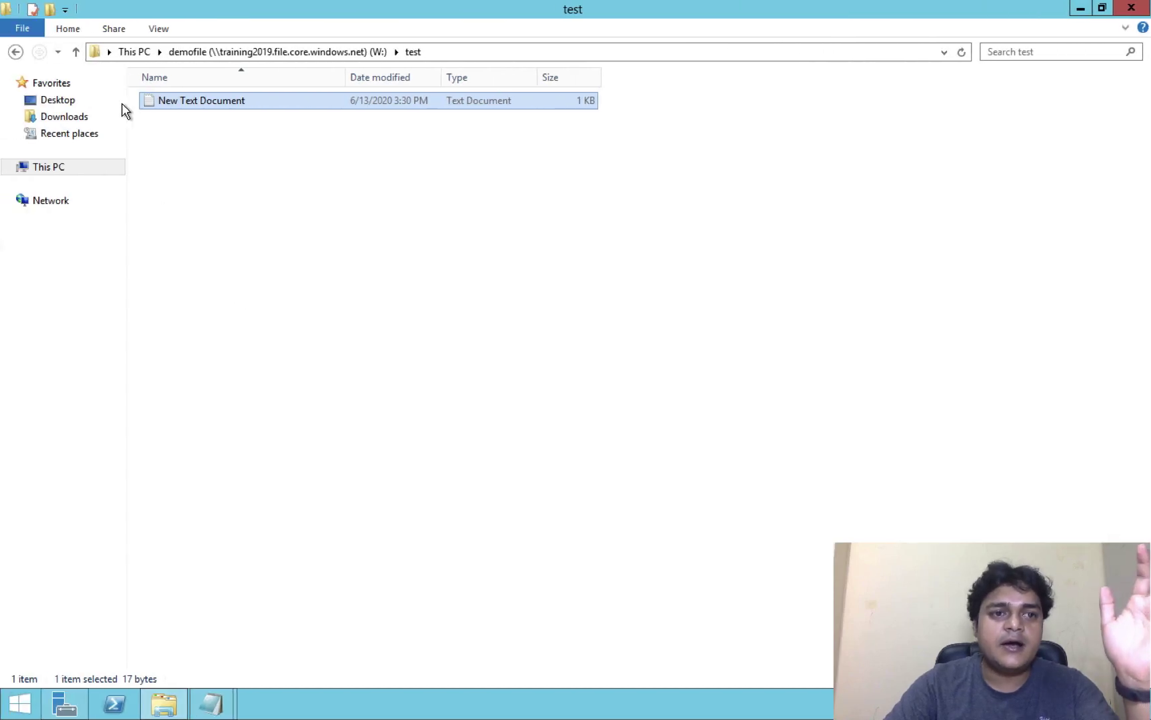
# Step: Open the demofile W: drive from This PC to confirm test and training, then return to the Mac
pyautogui.click(49, 166)
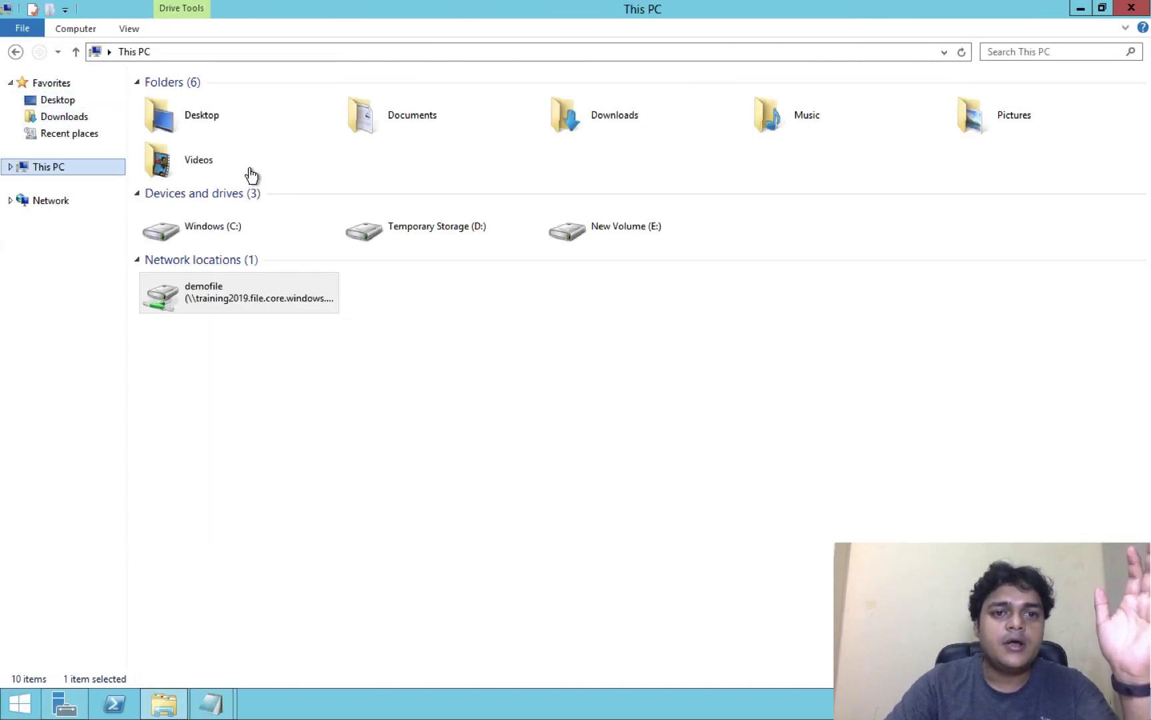
pyautogui.click(273, 306)
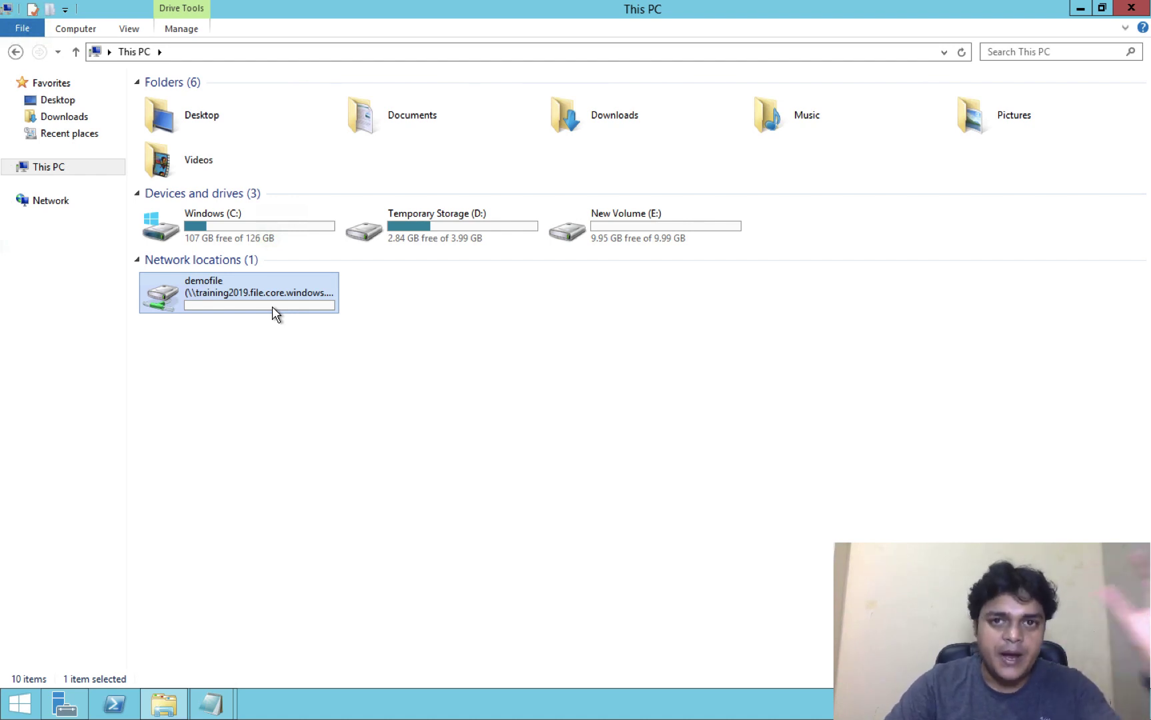
pyautogui.doubleClick(272, 306)
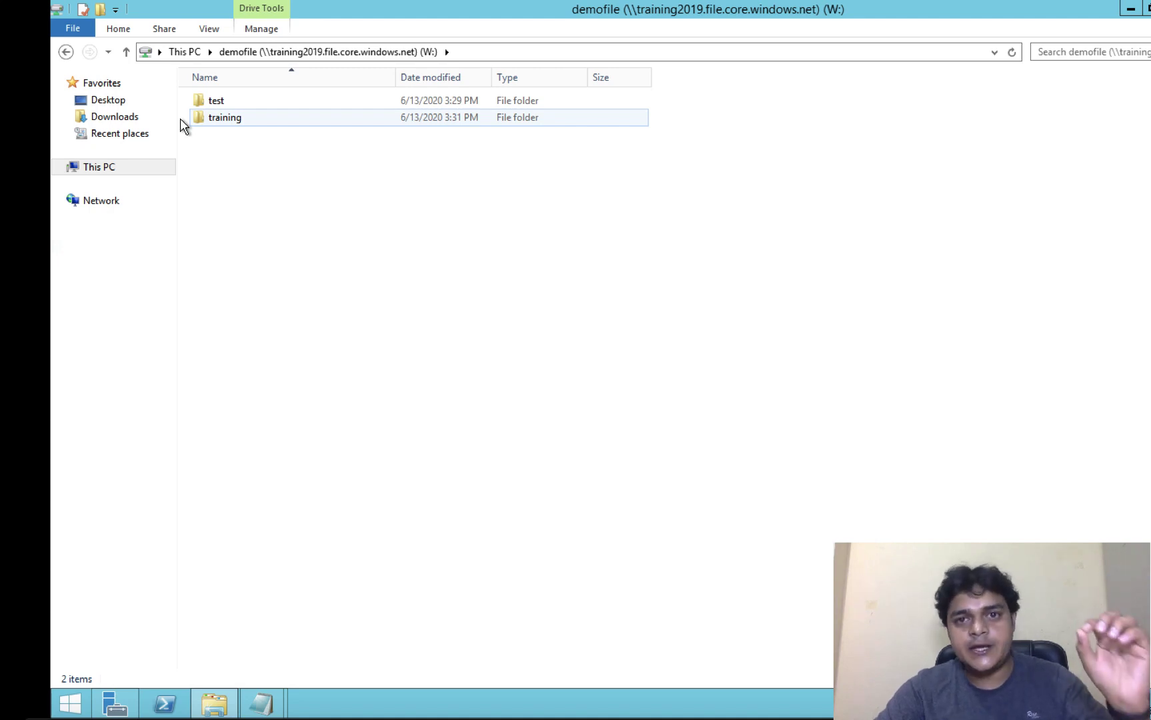
pyautogui.hotkey('ctrl', 'Left')
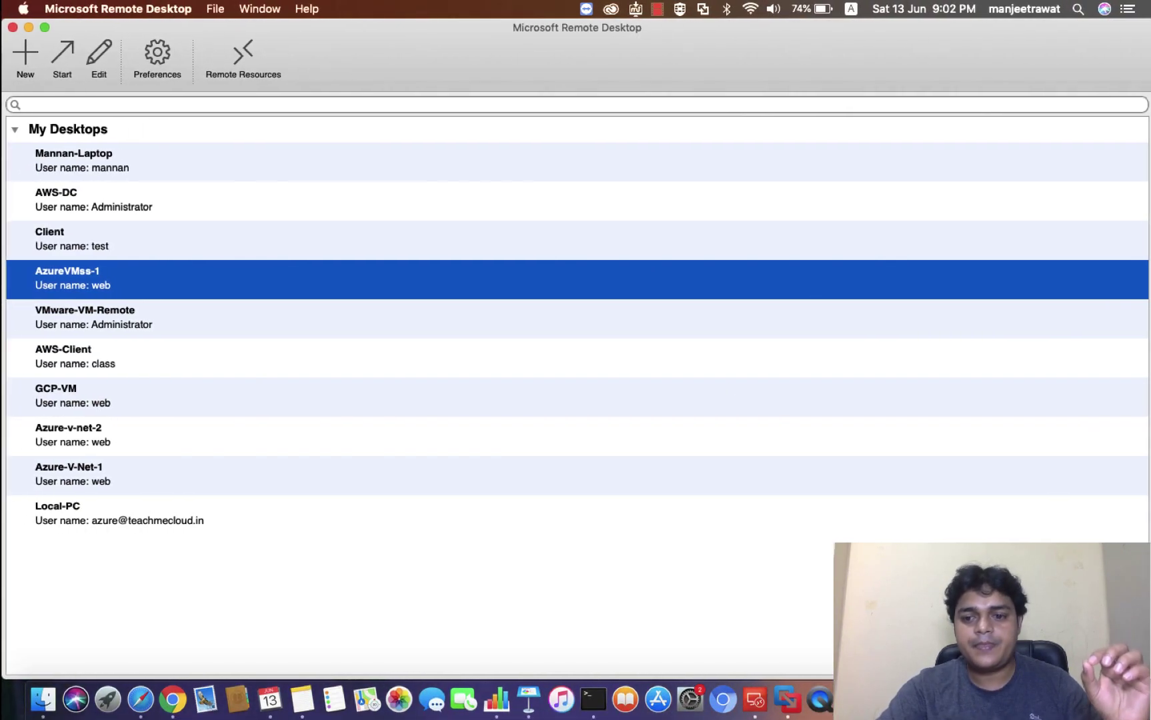
pyautogui.rightClick(1026, 699)
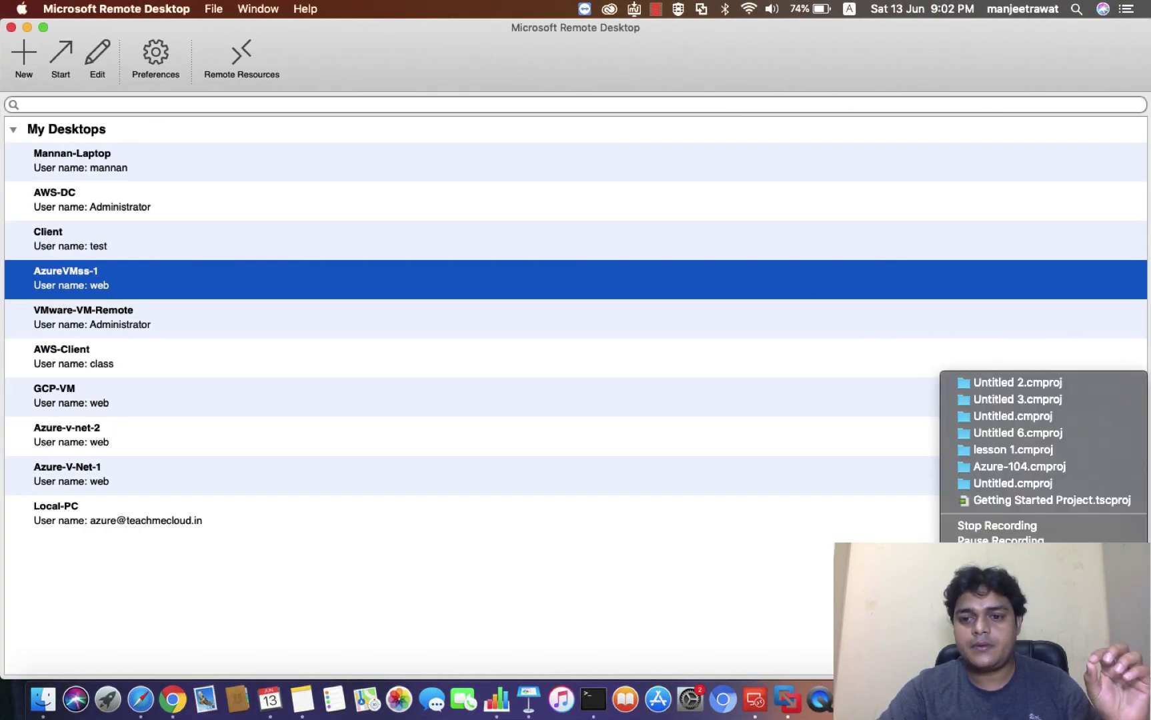